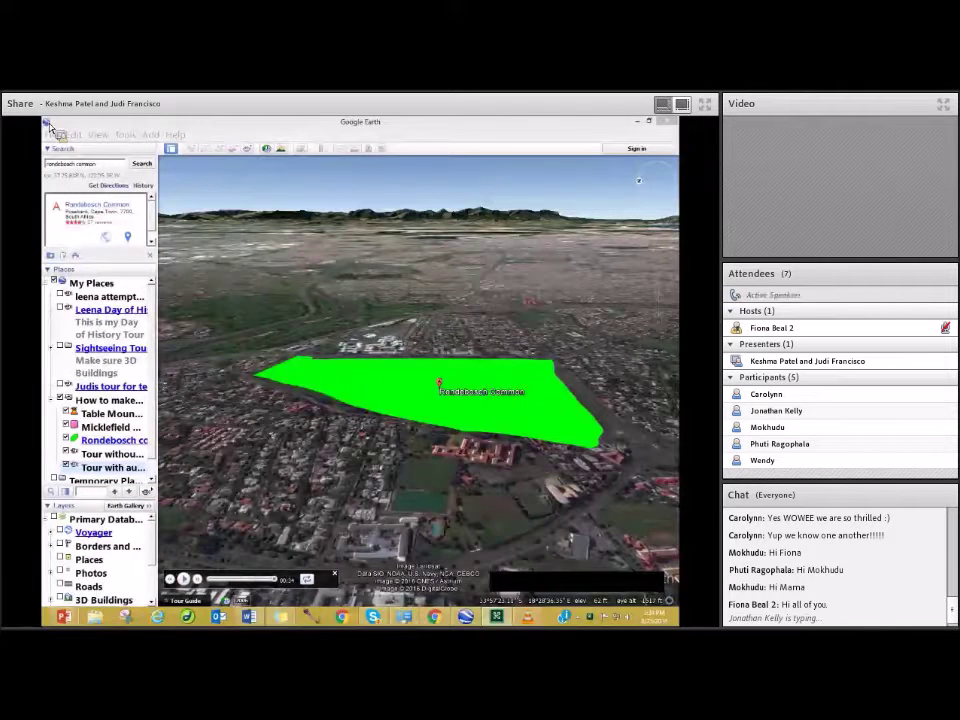
Step: Bring the PowerPoint presentation with the Project Outline slide to the front
click(63, 617)
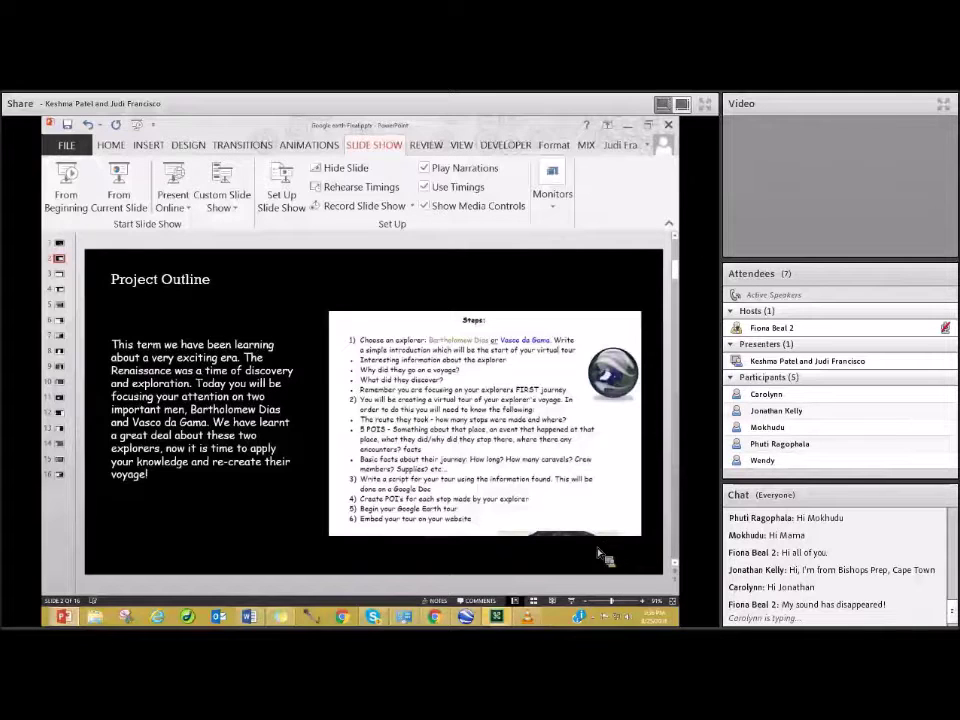
mouse_move(499, 620)
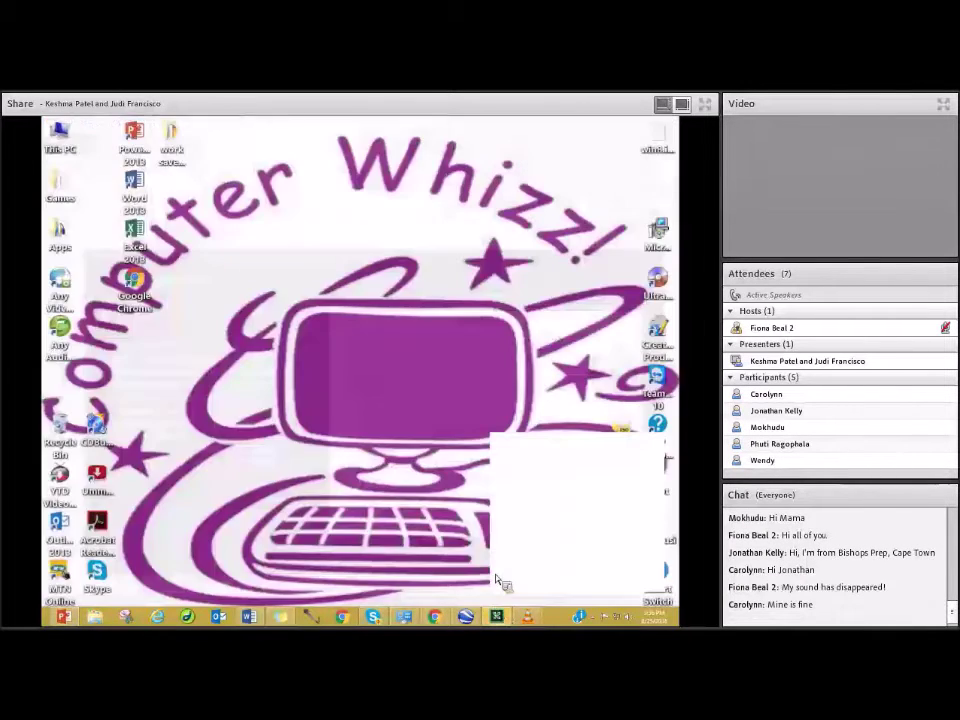
Step: Switch back from PowerPoint to Google Earth showing the green Rondebosch Common polygon
click(499, 579)
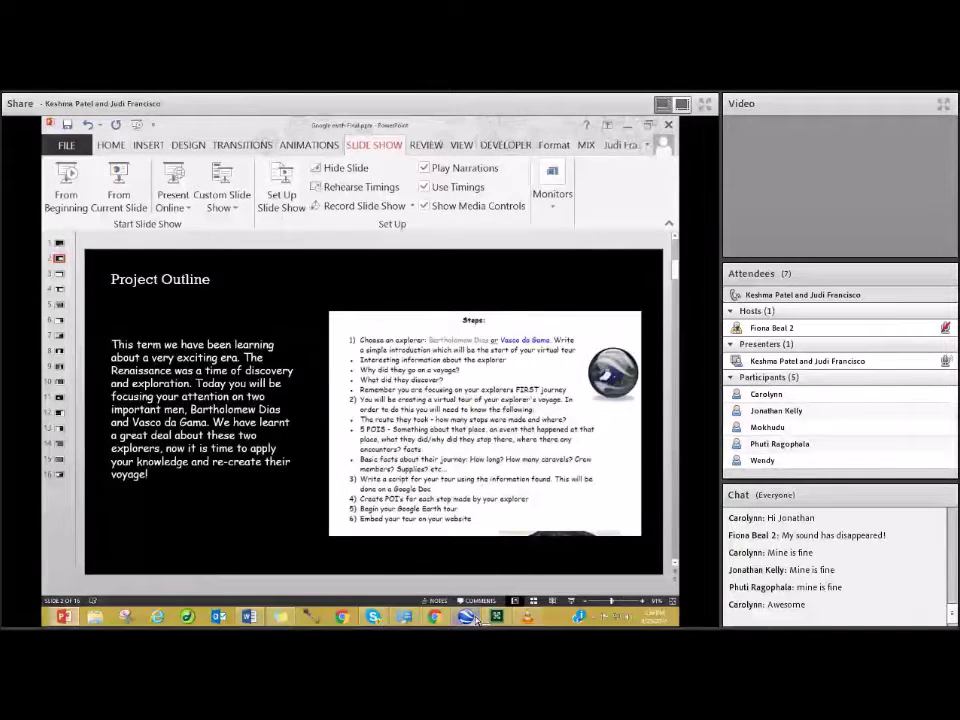
mouse_move(476, 620)
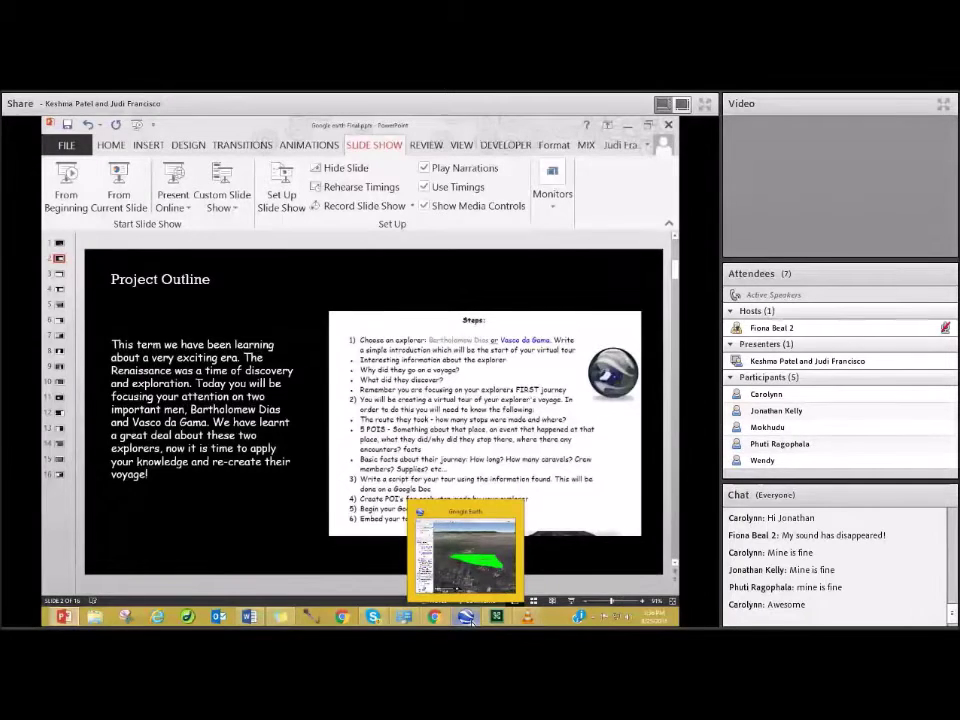
click(470, 620)
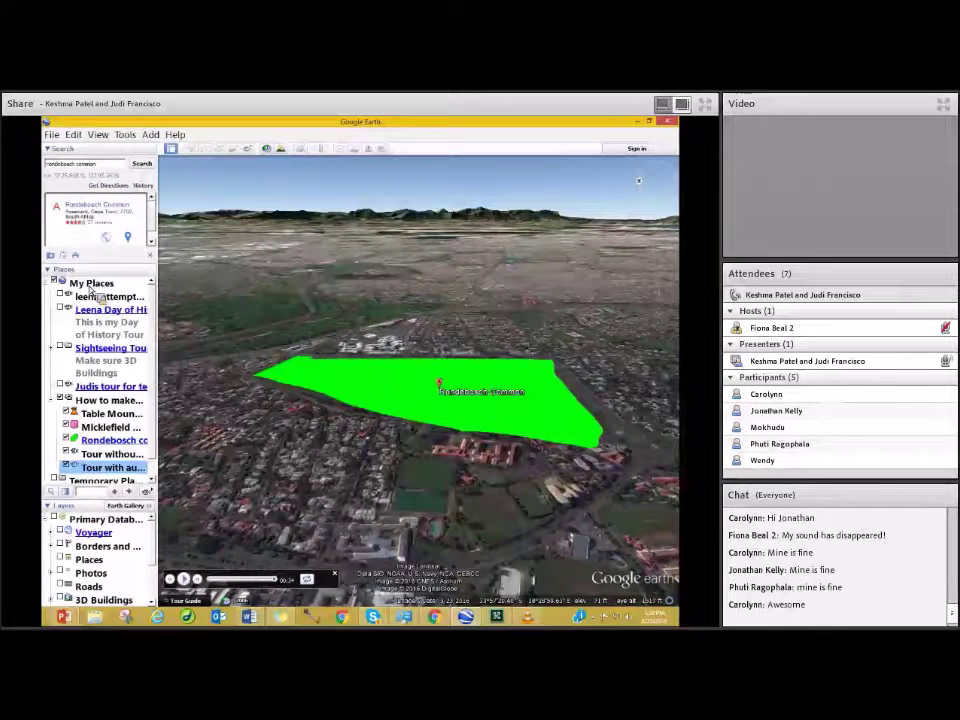
Step: Untick My Places so the green Rondebosch Common polygon disappears
right_click(89, 286)
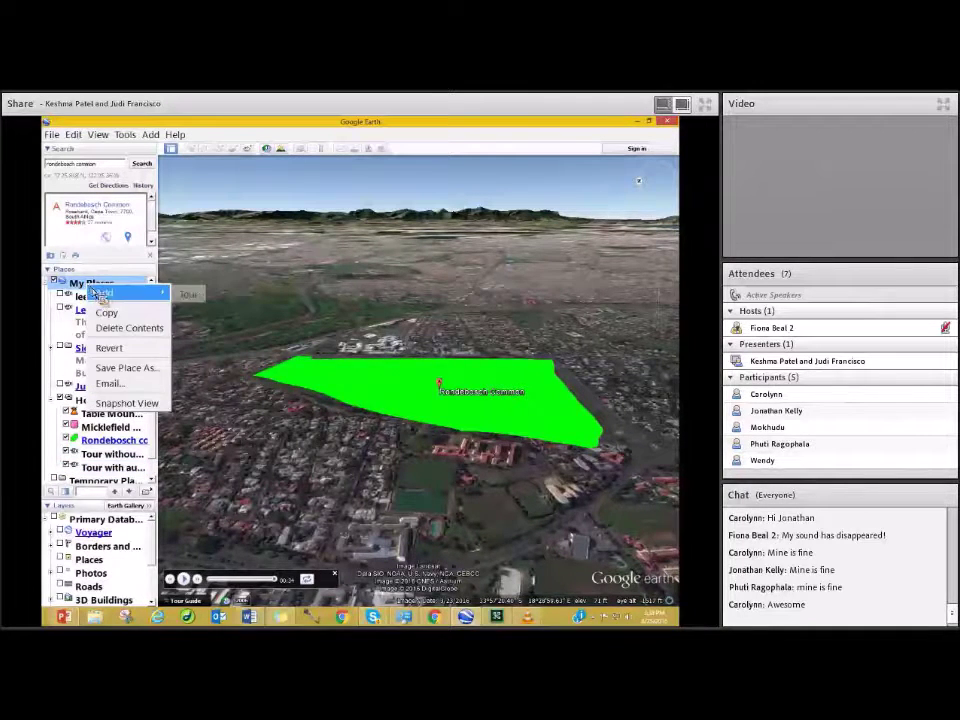
key(Escape)
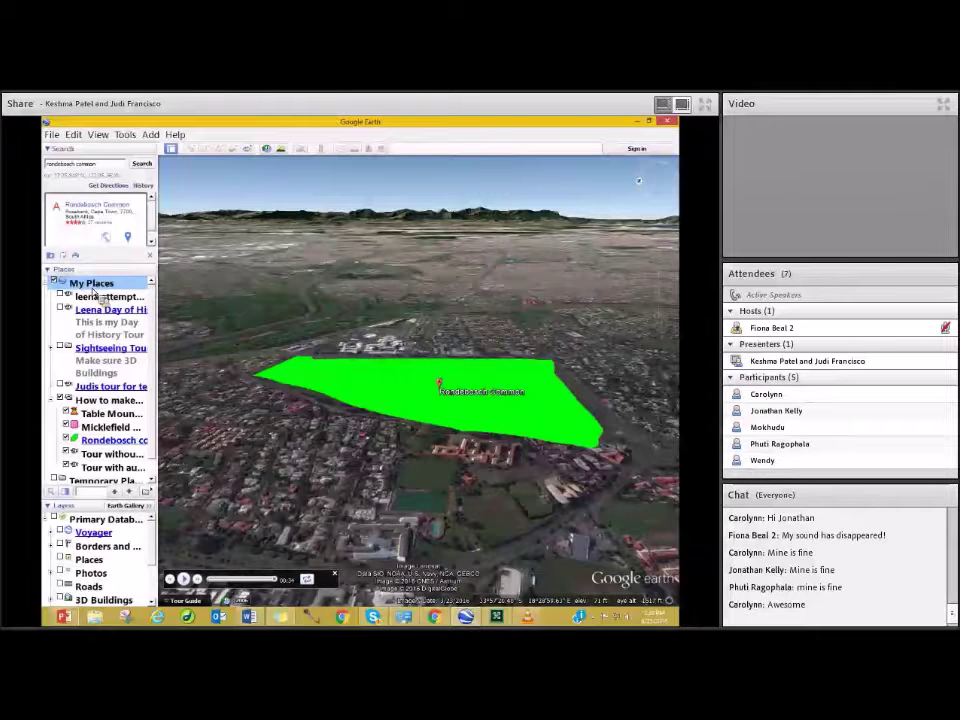
right_click(96, 291)
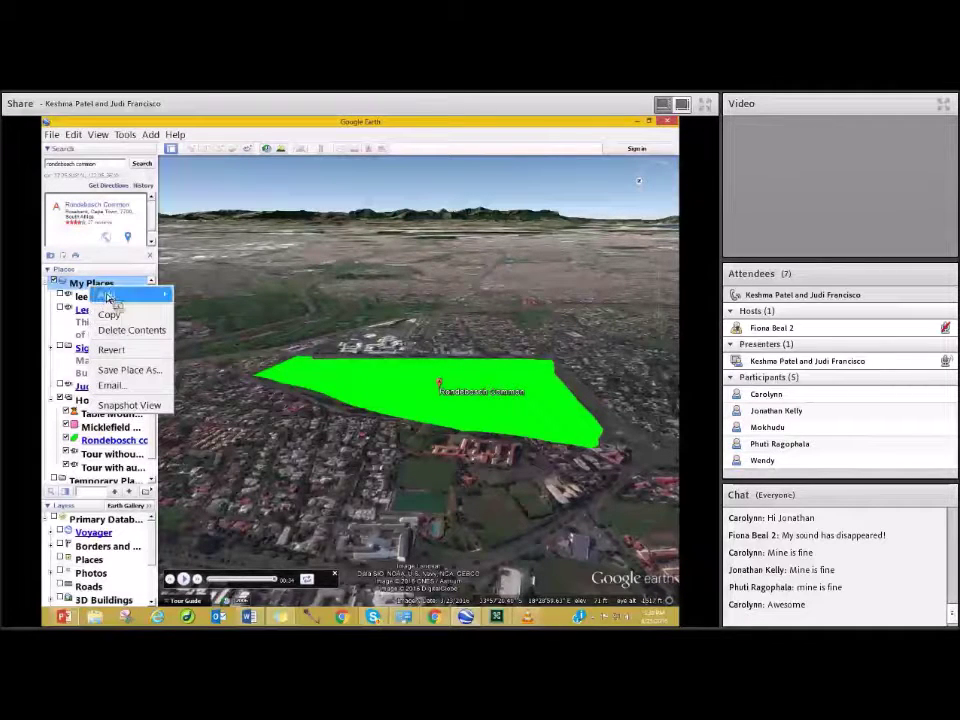
mouse_move(118, 300)
key(Escape)
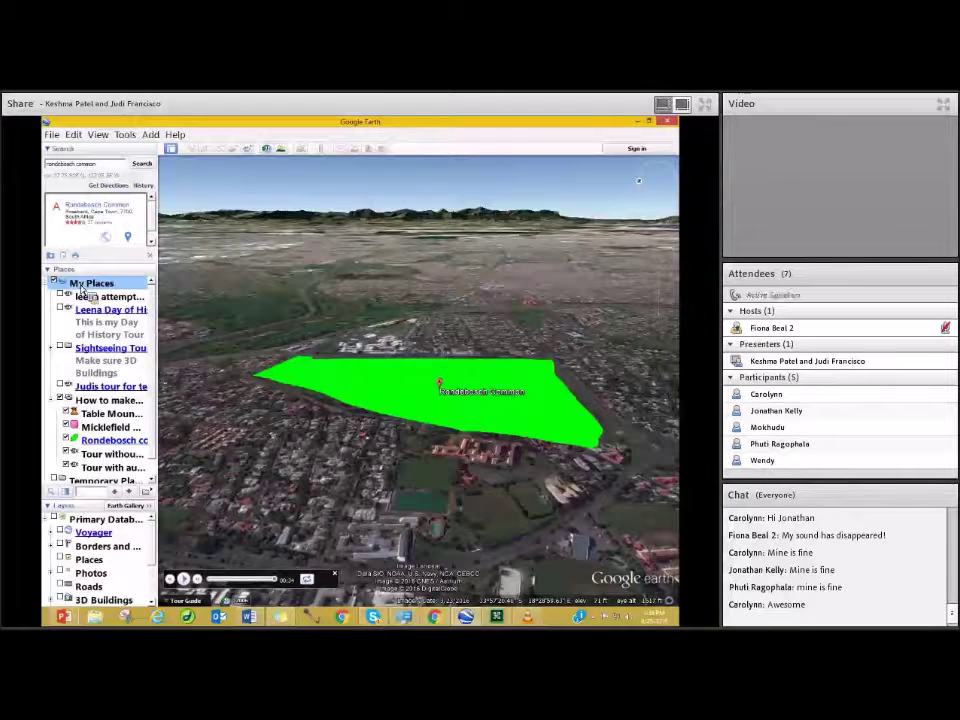
click(62, 296)
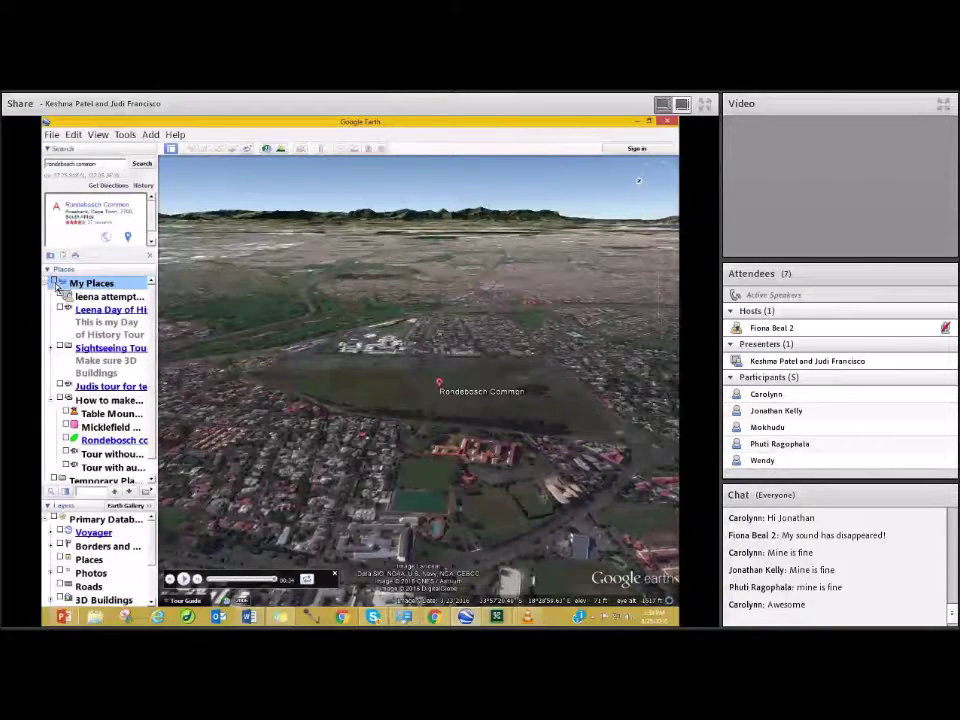
Step: Close the Google Earth window, leaving PowerPoint showing
right_click(90, 286)
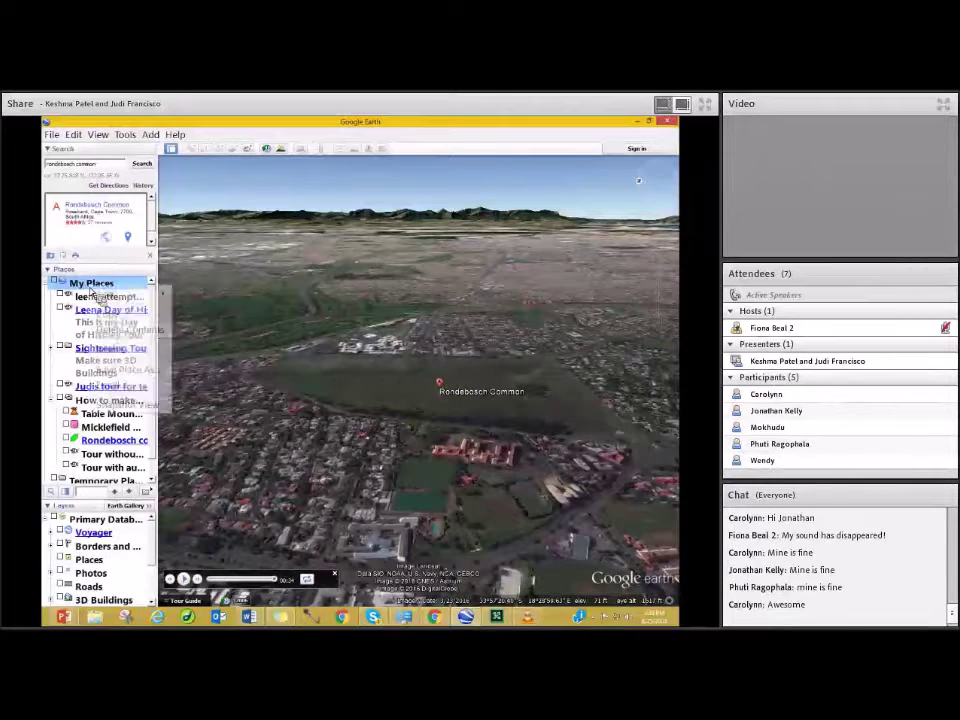
click(80, 294)
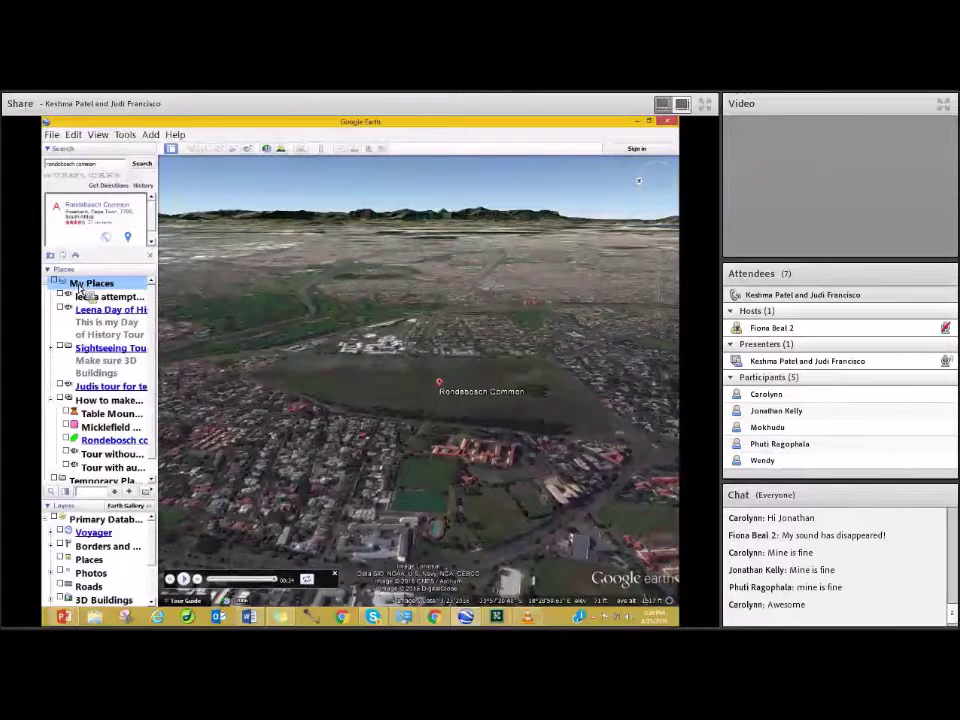
mouse_move(680, 130)
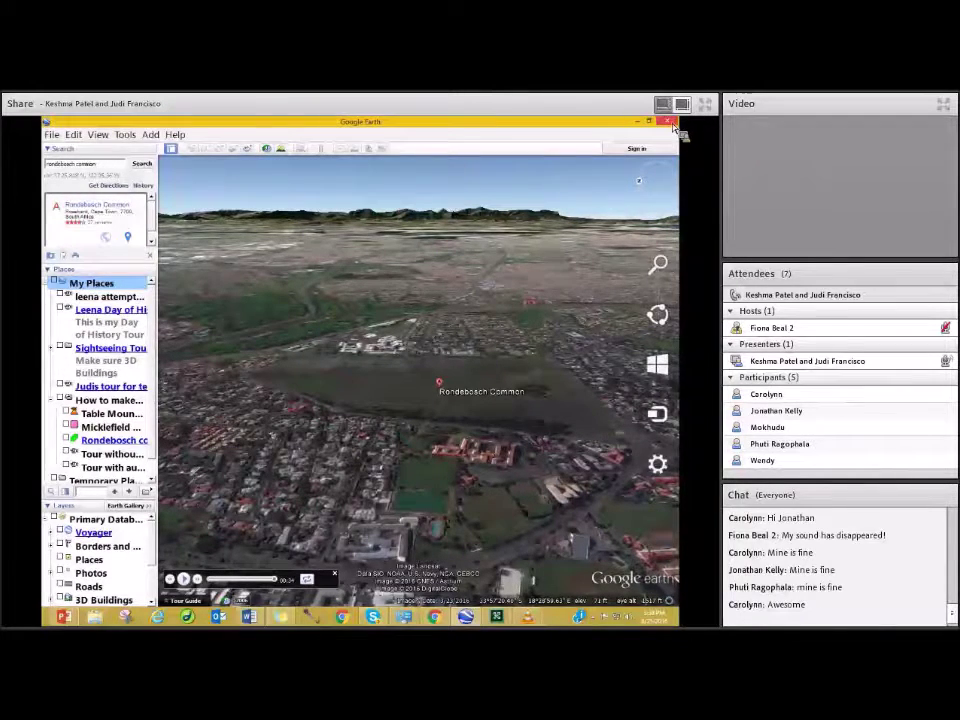
click(668, 122)
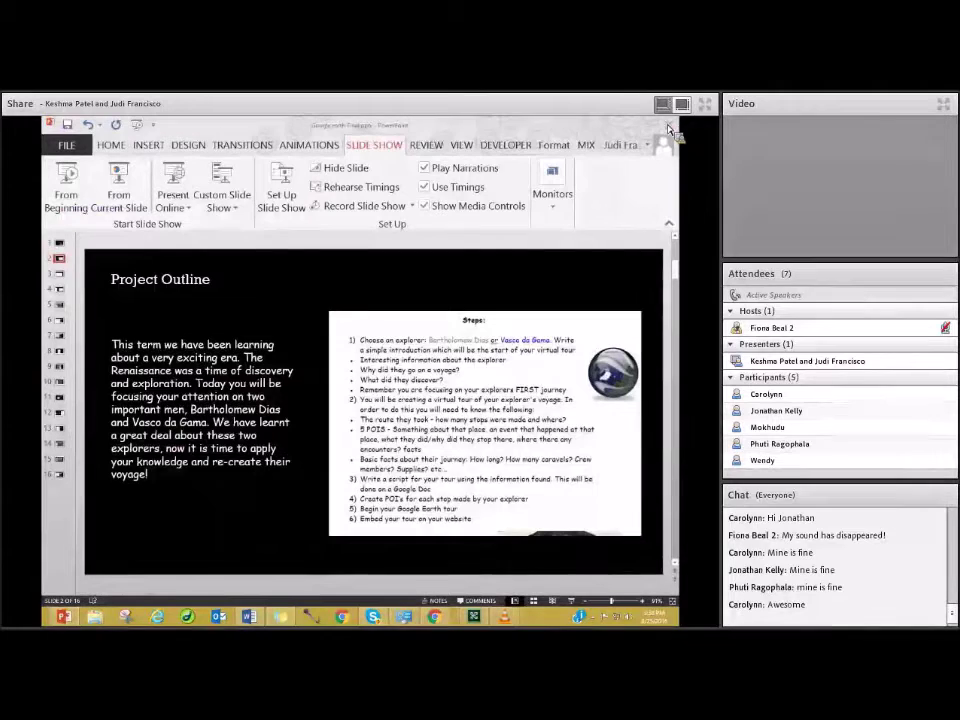
Step: Relaunch Google Earth by searching 'google' from the Windows Start screen
key(super)
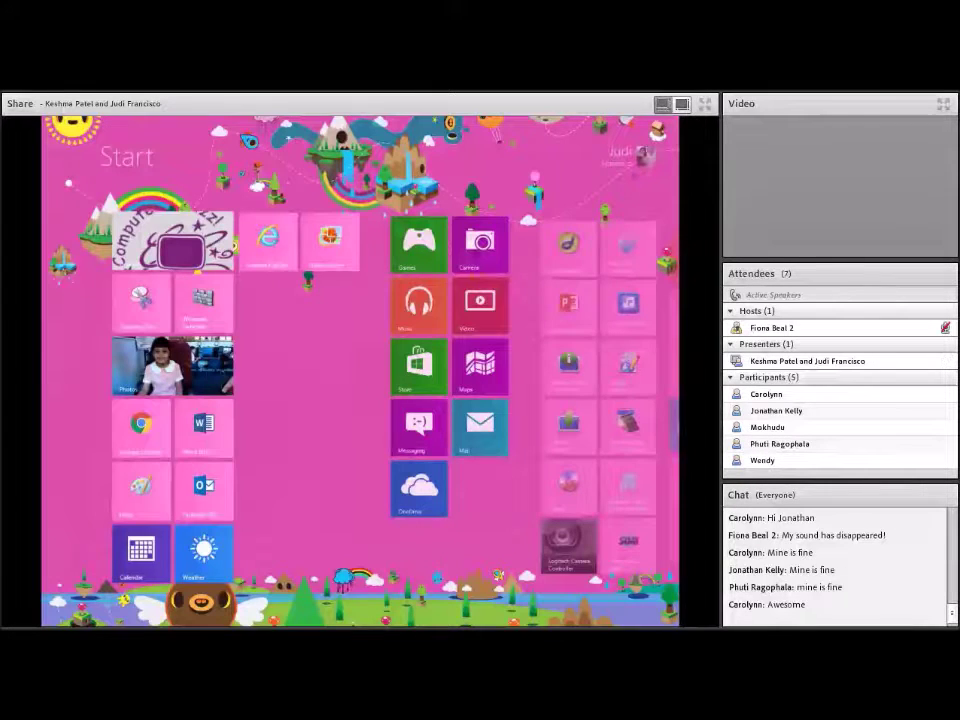
text(google)
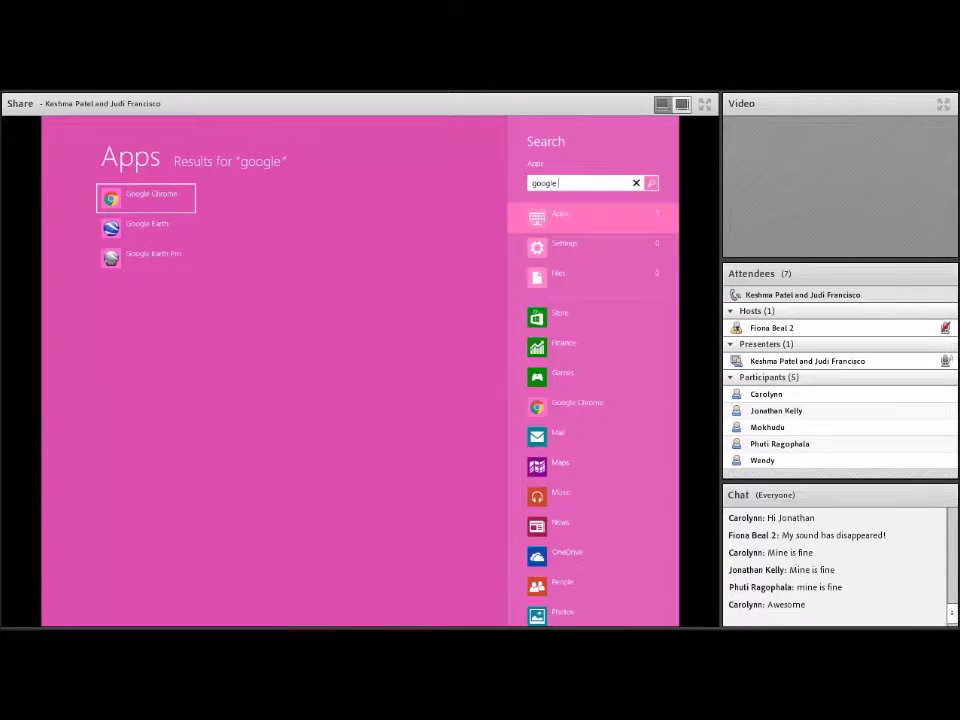
click(150, 225)
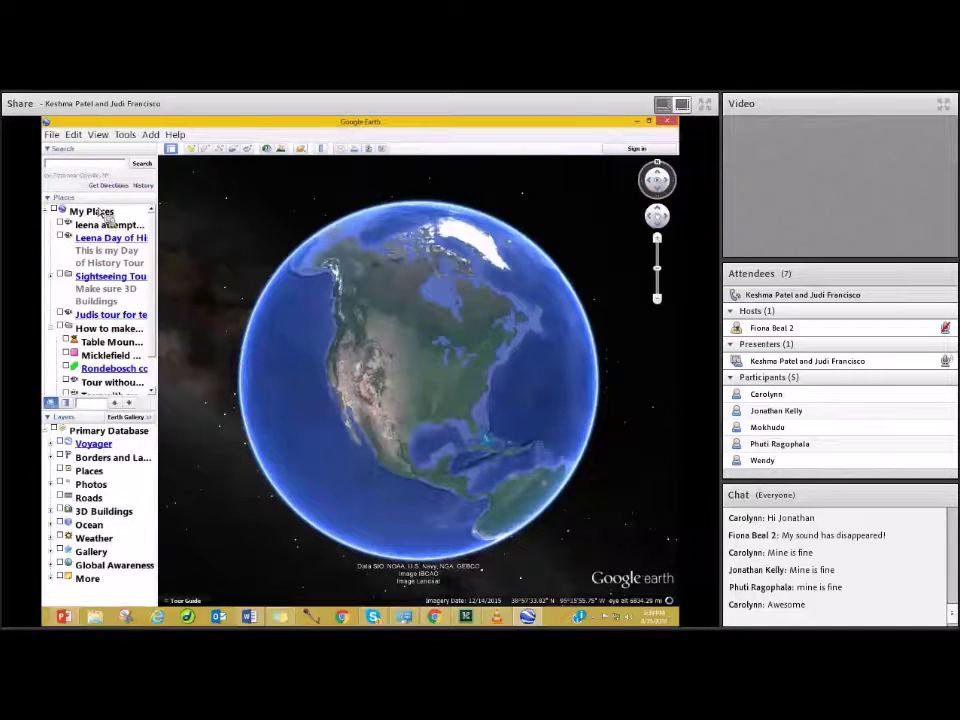
Step: Create a new folder under My Places named 'Tour of SchoolNet'
right_click(100, 214)
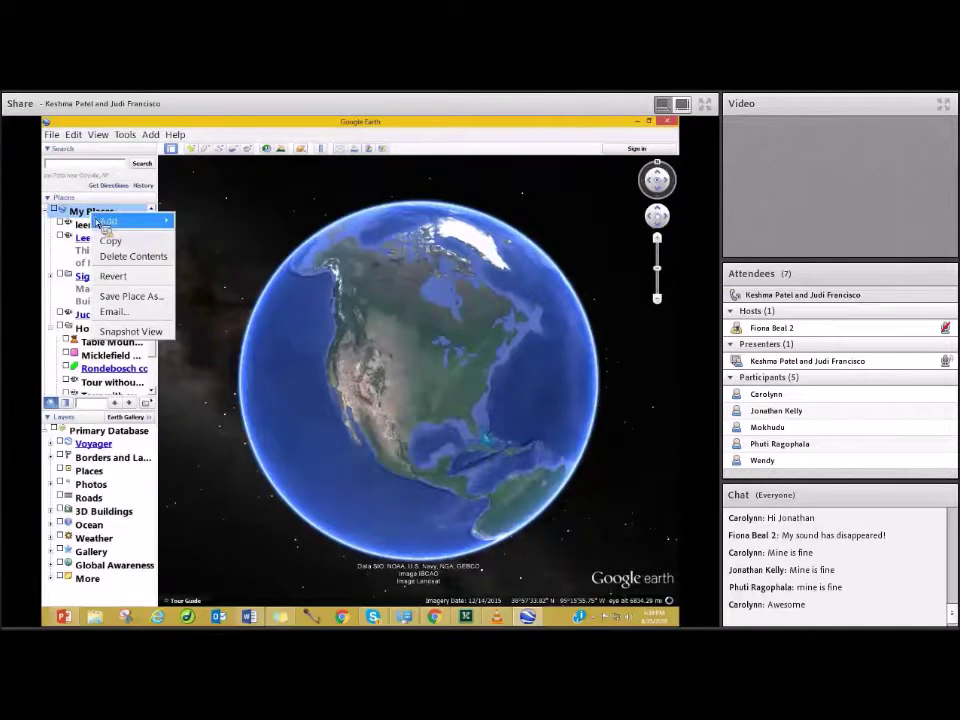
mouse_move(103, 224)
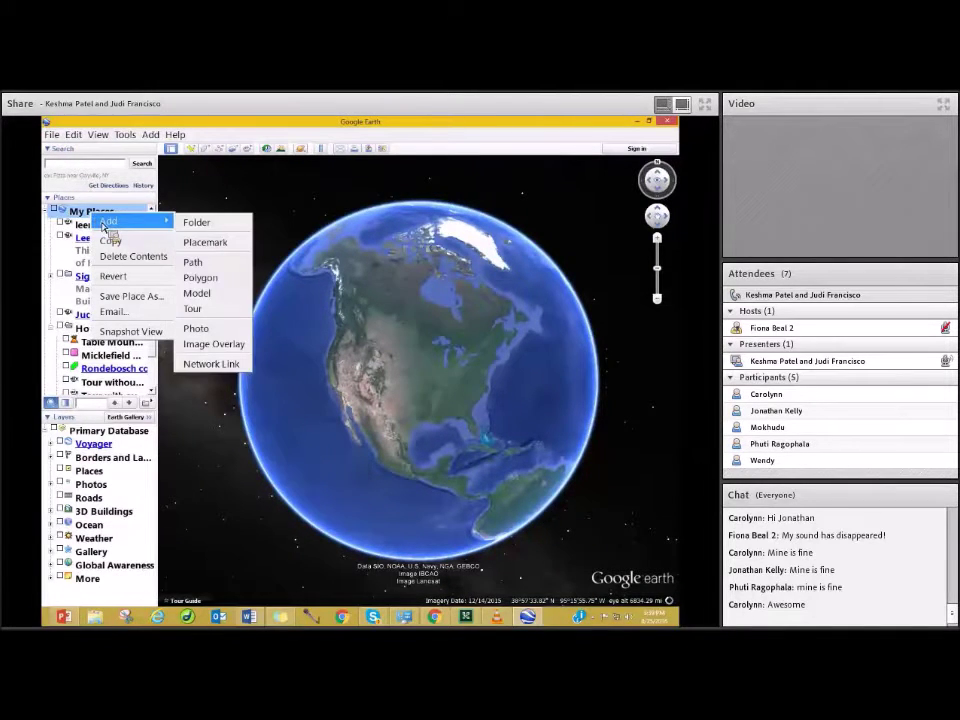
click(205, 226)
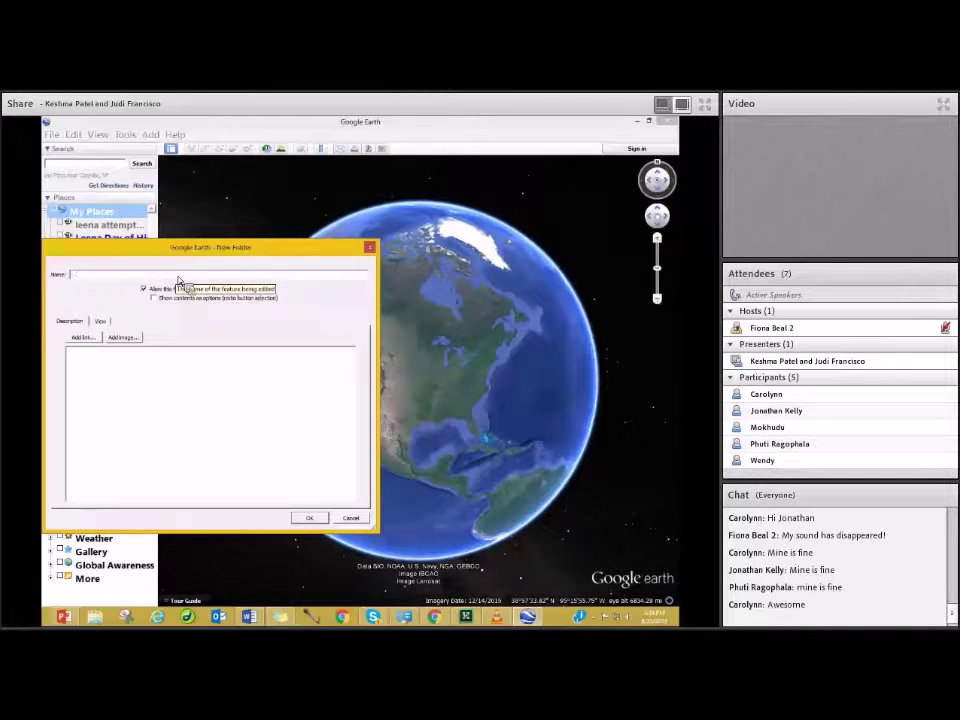
text(Tour of School)
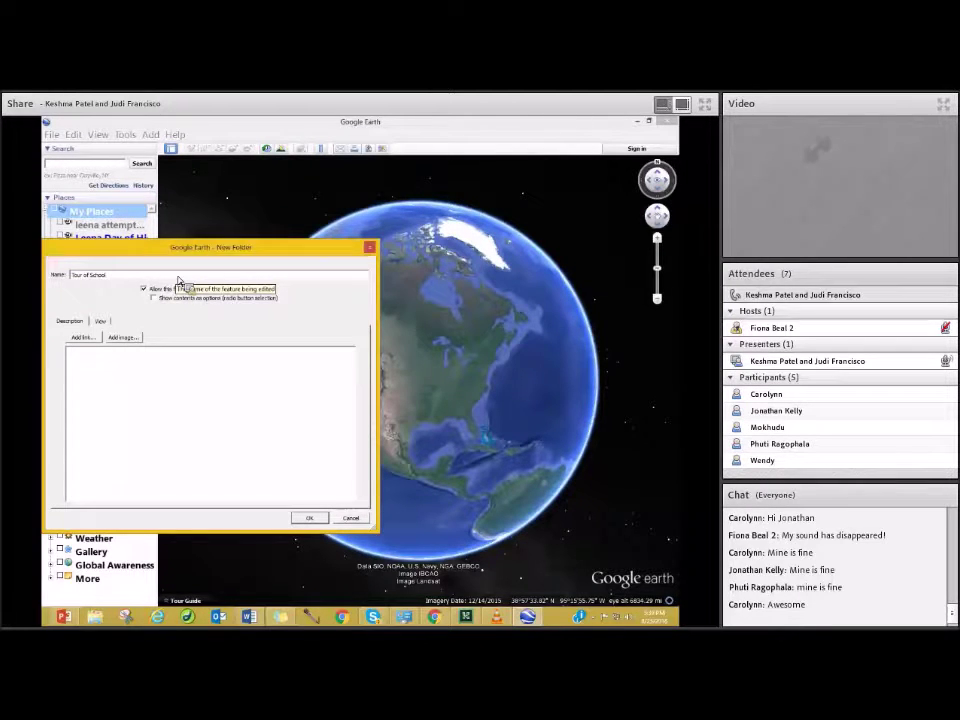
text( Fiel)
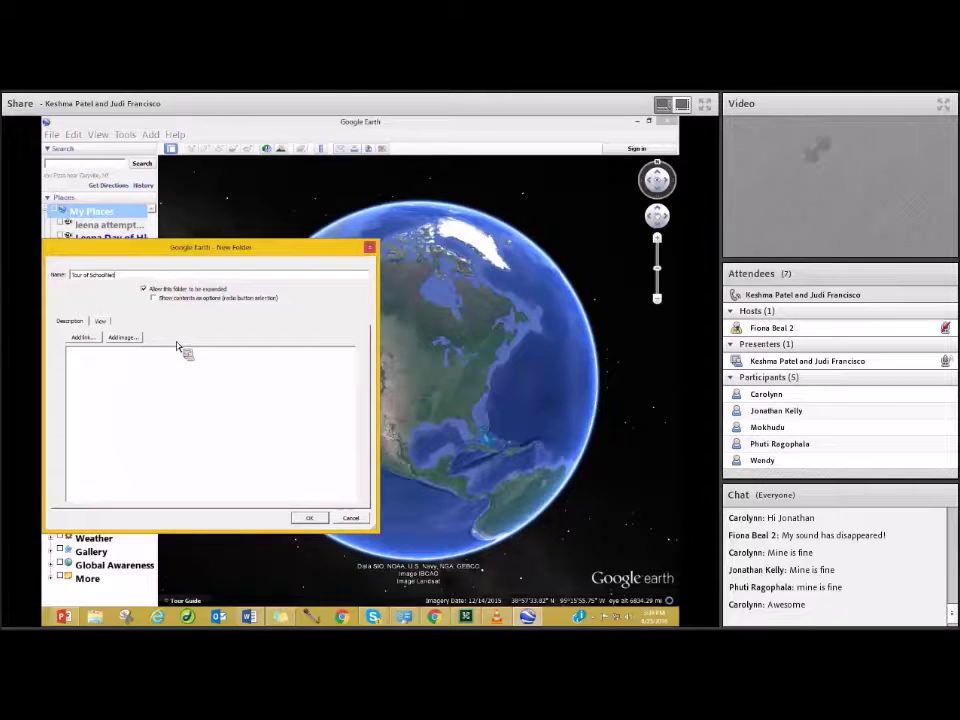
click(123, 341)
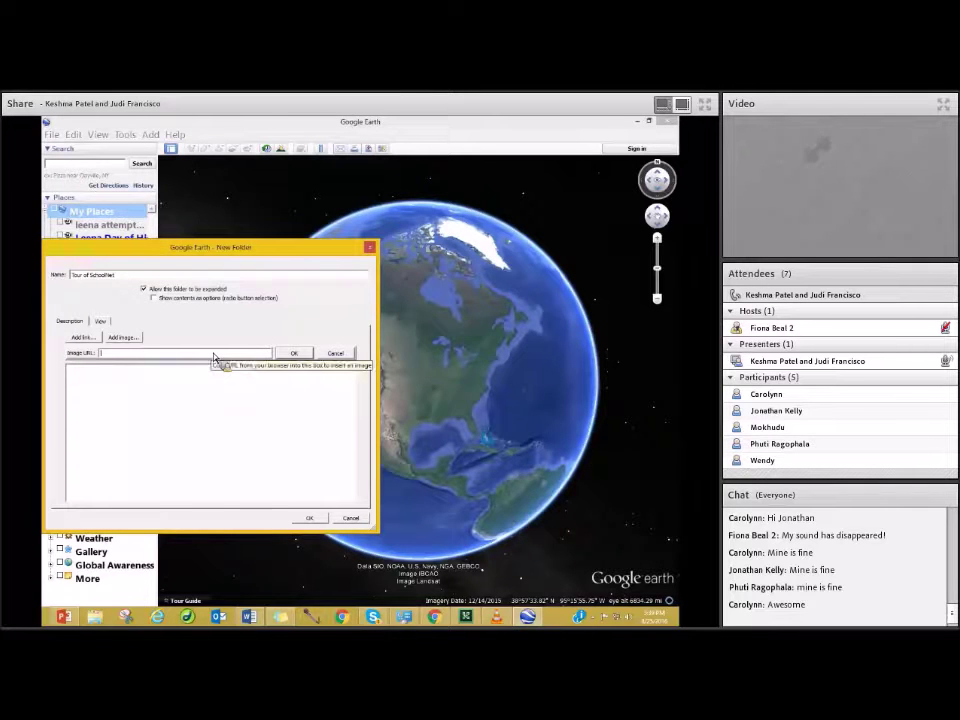
click(86, 339)
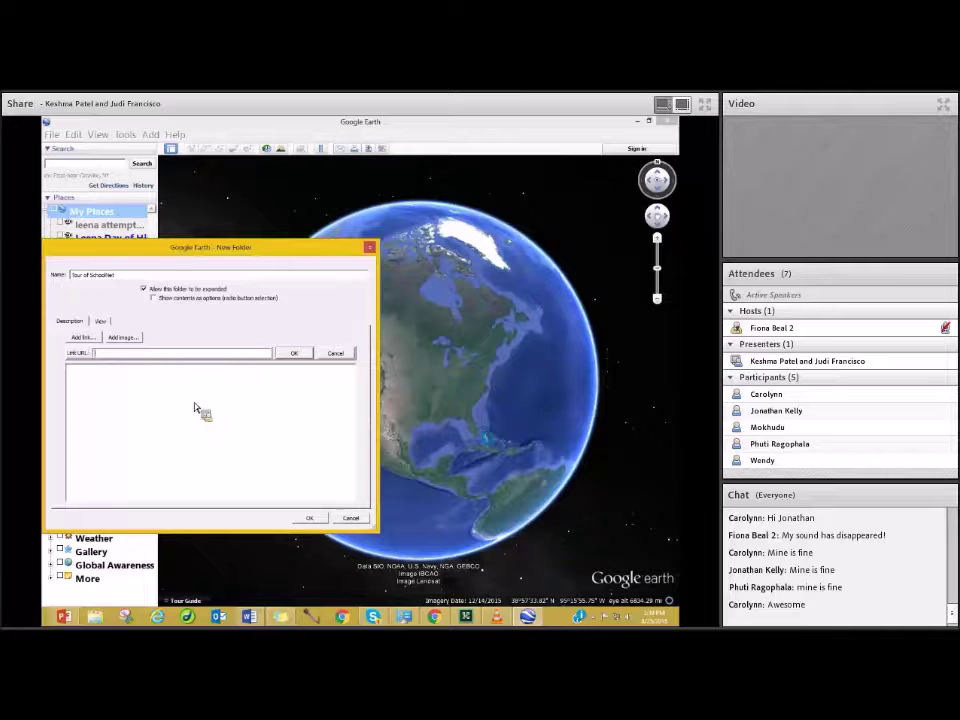
click(312, 520)
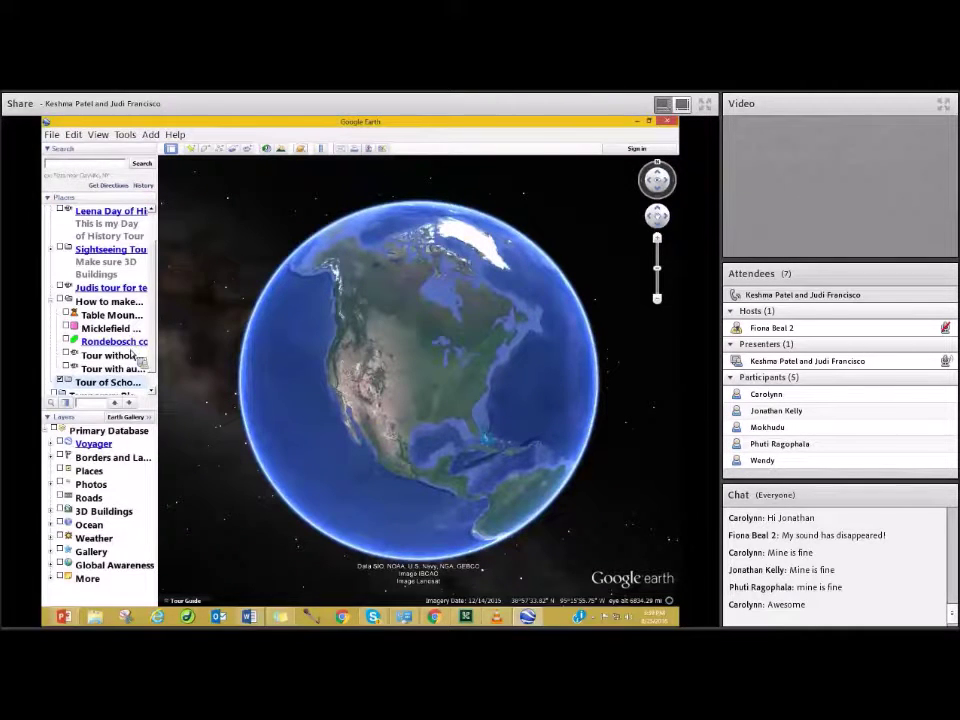
Step: Move the Tour of SchoolNet folder to the end of My Places and begin searching 'table mountai'
mouse_move(135, 383)
mouse_down()
mouse_move(94, 391)
mouse_move(130, 392)
mouse_up()
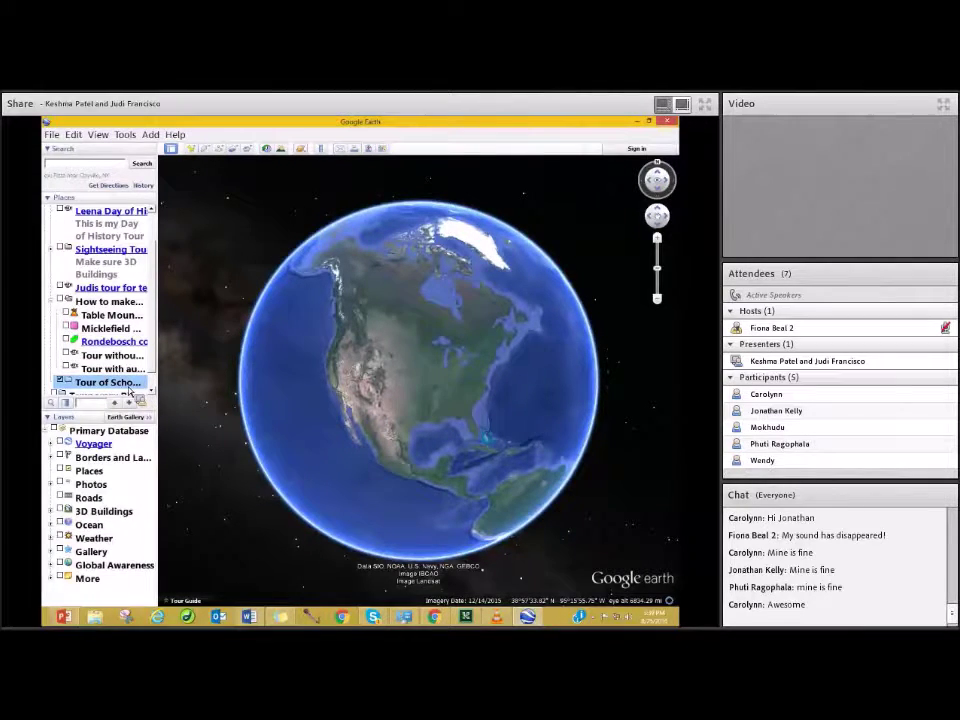
scroll(130, 388, down, 1)
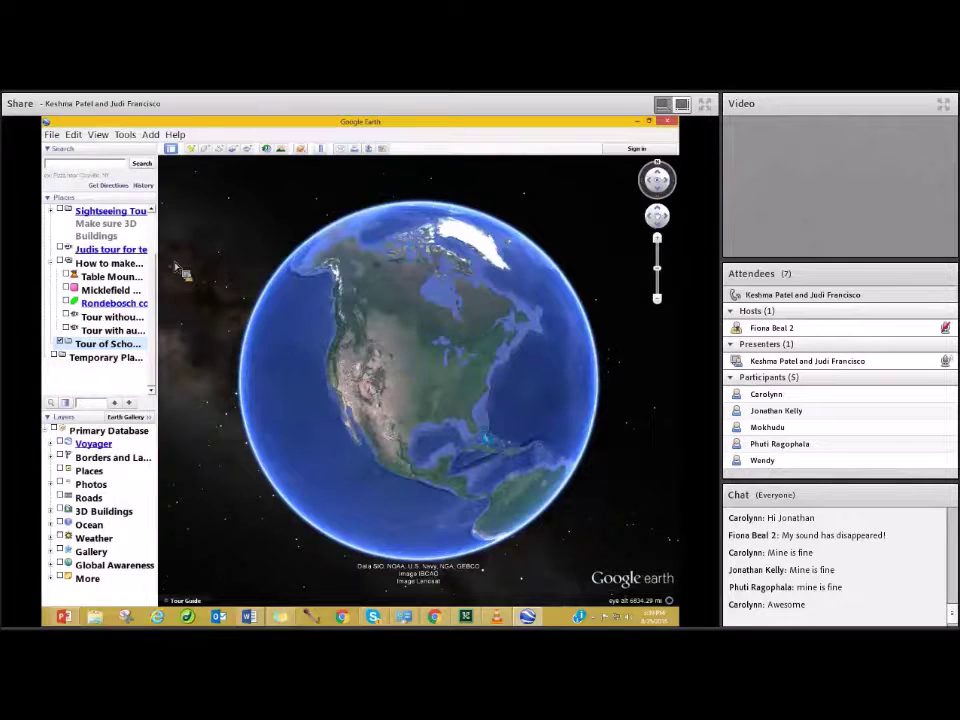
text(ta)
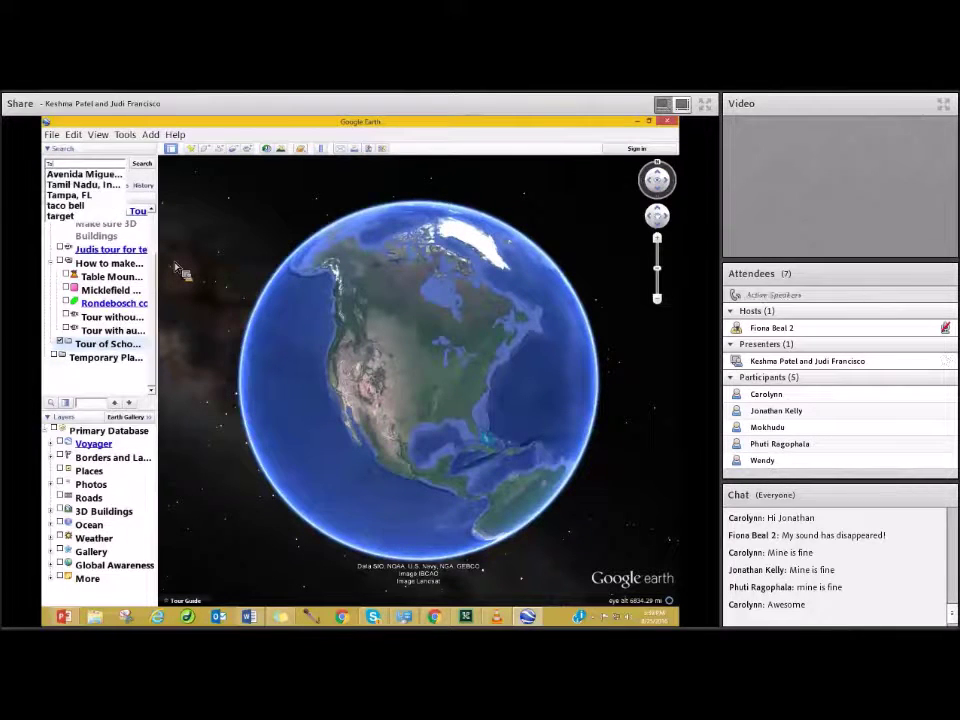
text(ble m)
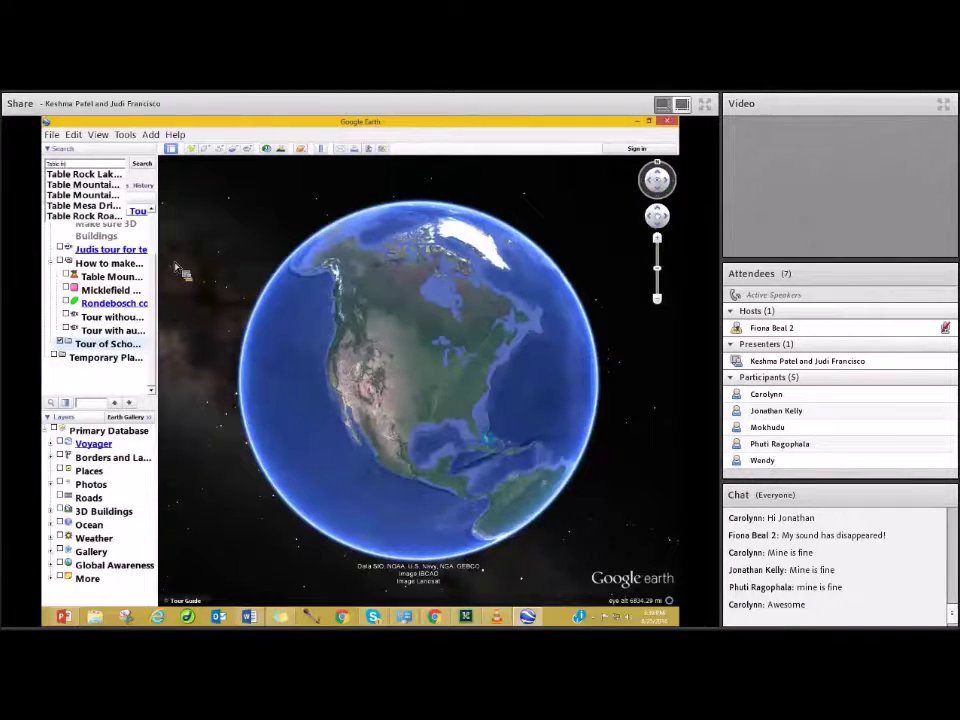
text(ountain)
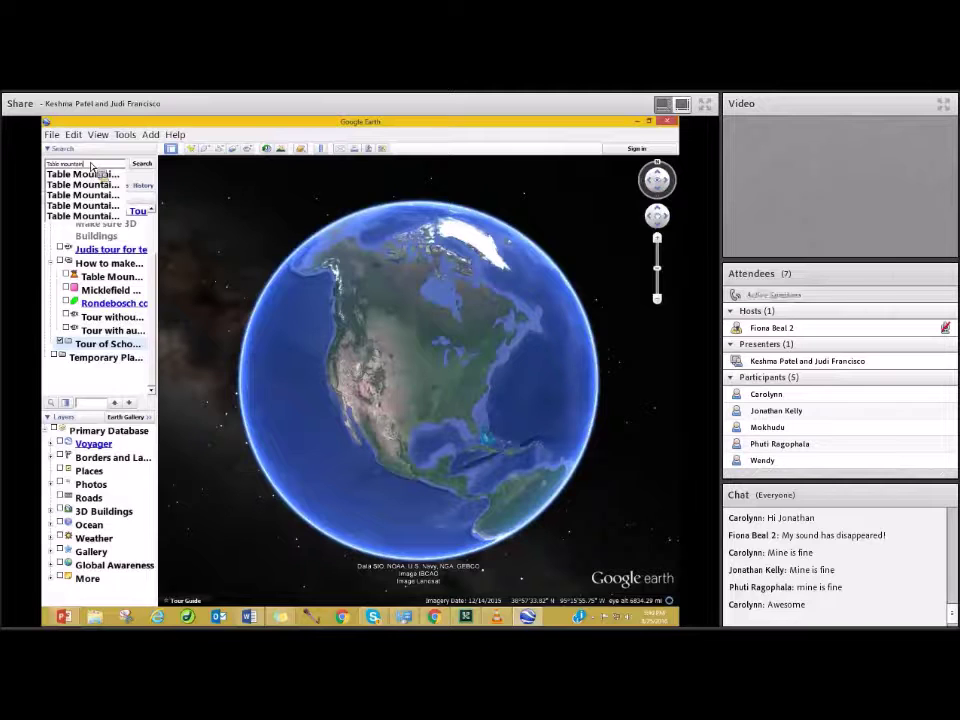
Step: Fly to Table Mountain by choosing it from the search suggestions
click(91, 166)
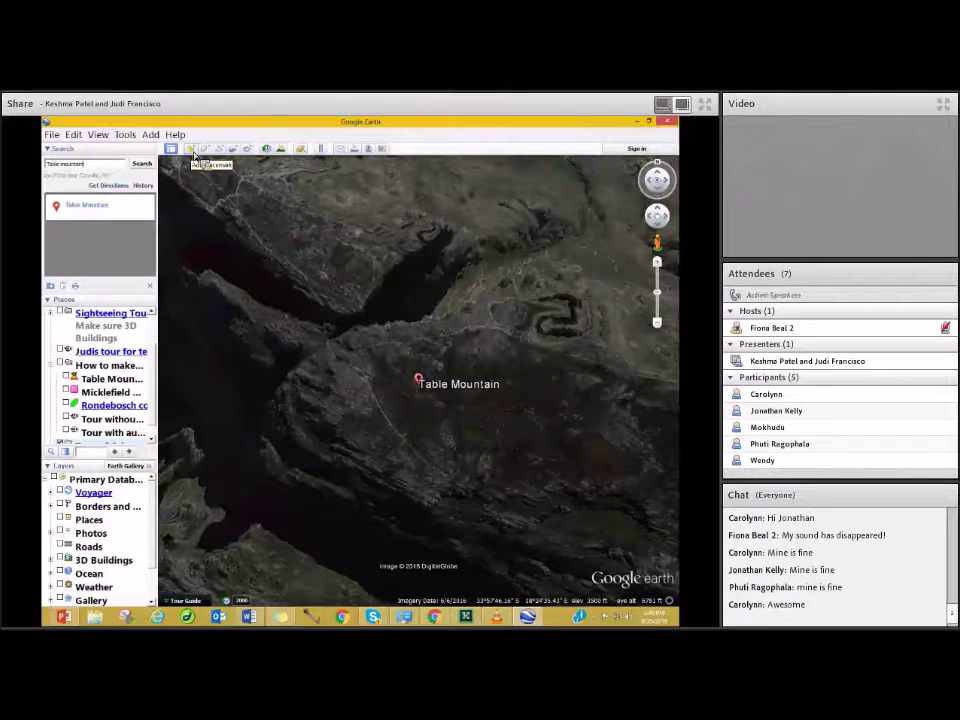
Step: Add a placemark 'Table Mountain Schoolnet Headquarter' at Table Mountain and set its label colour
click(193, 152)
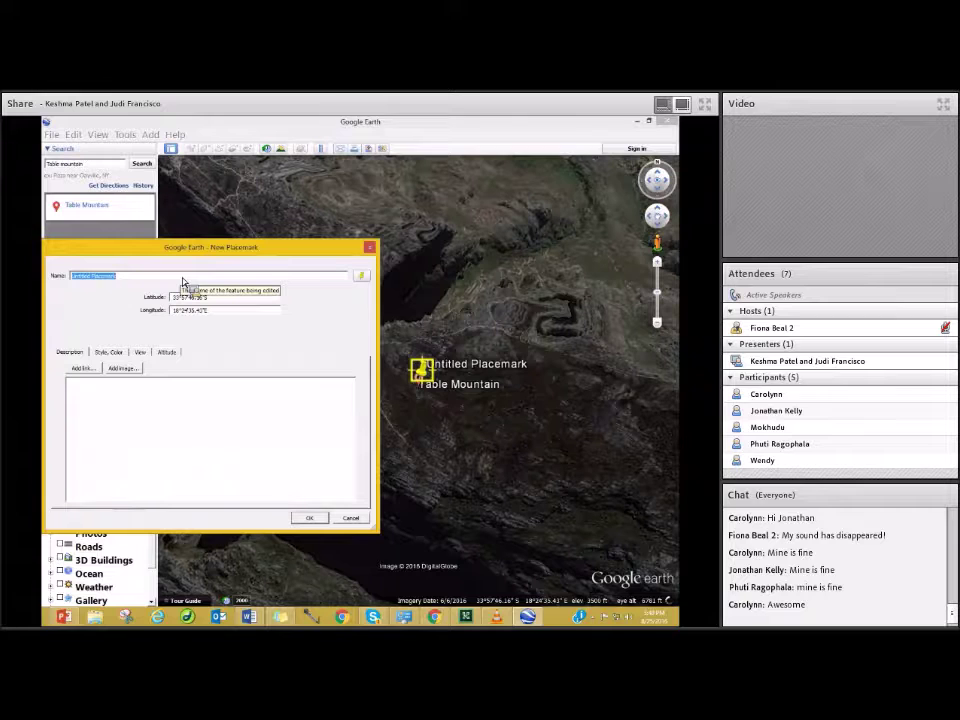
text(Table)
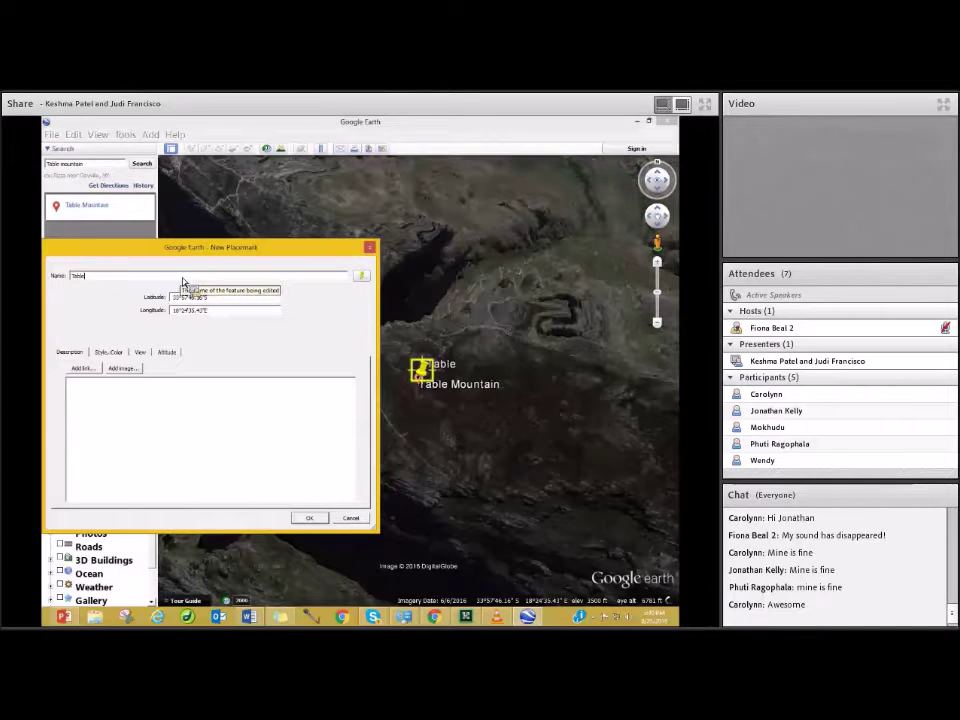
text( Mou)
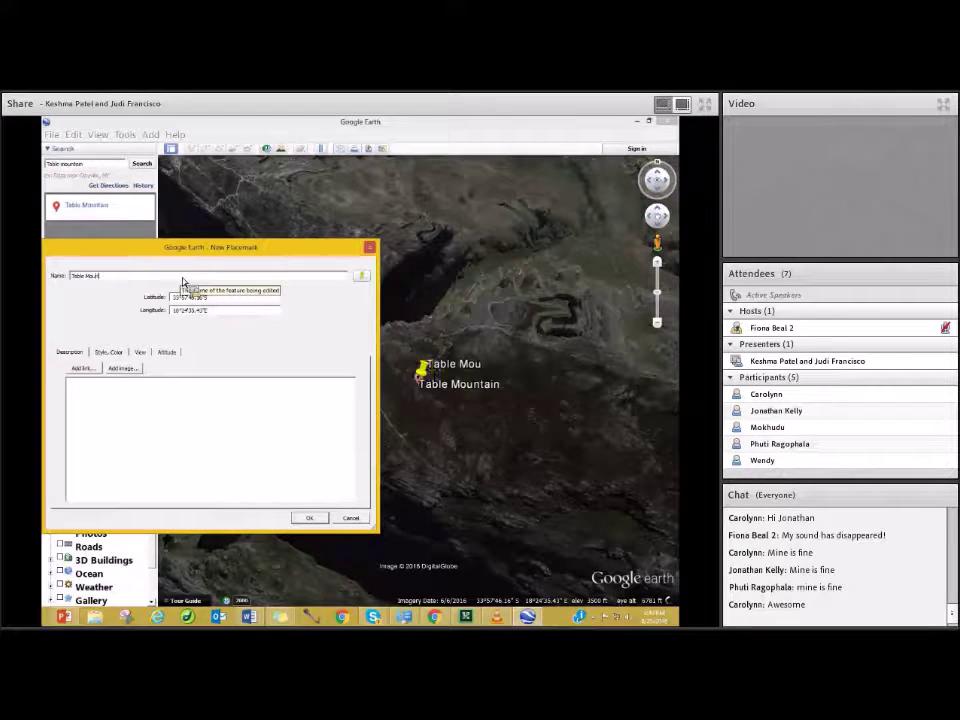
text(ntain Schoolnet)
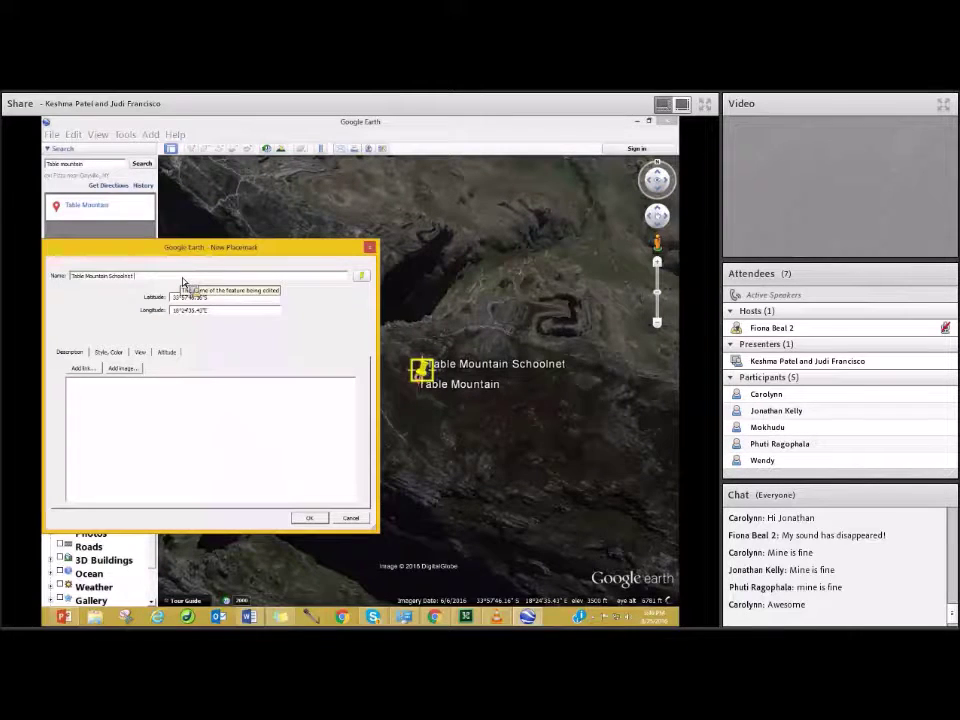
text( Headquarter)
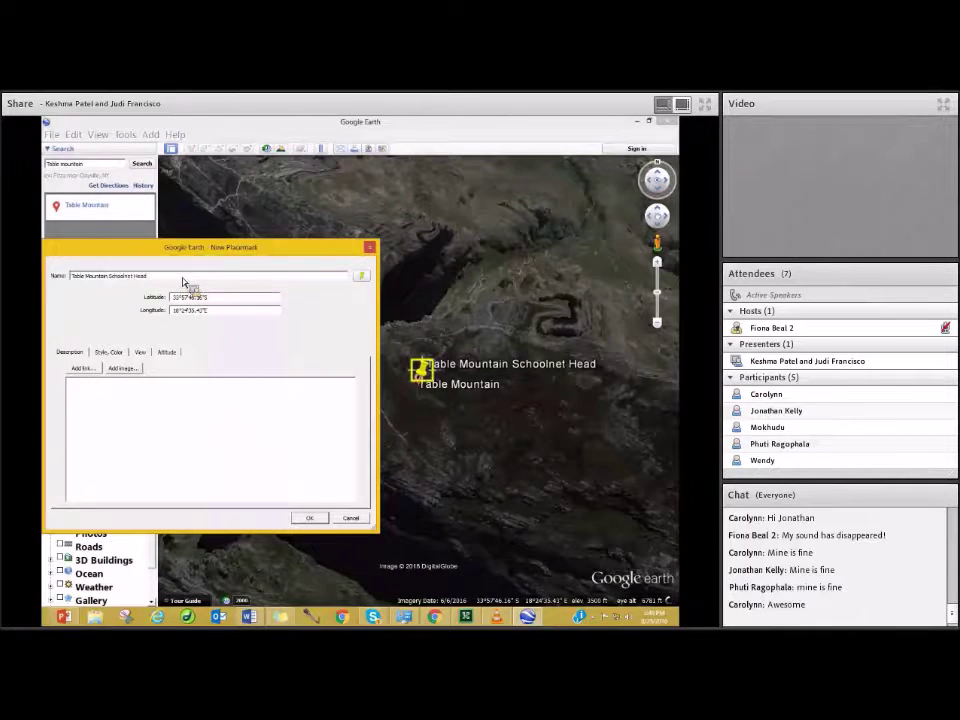
click(110, 352)
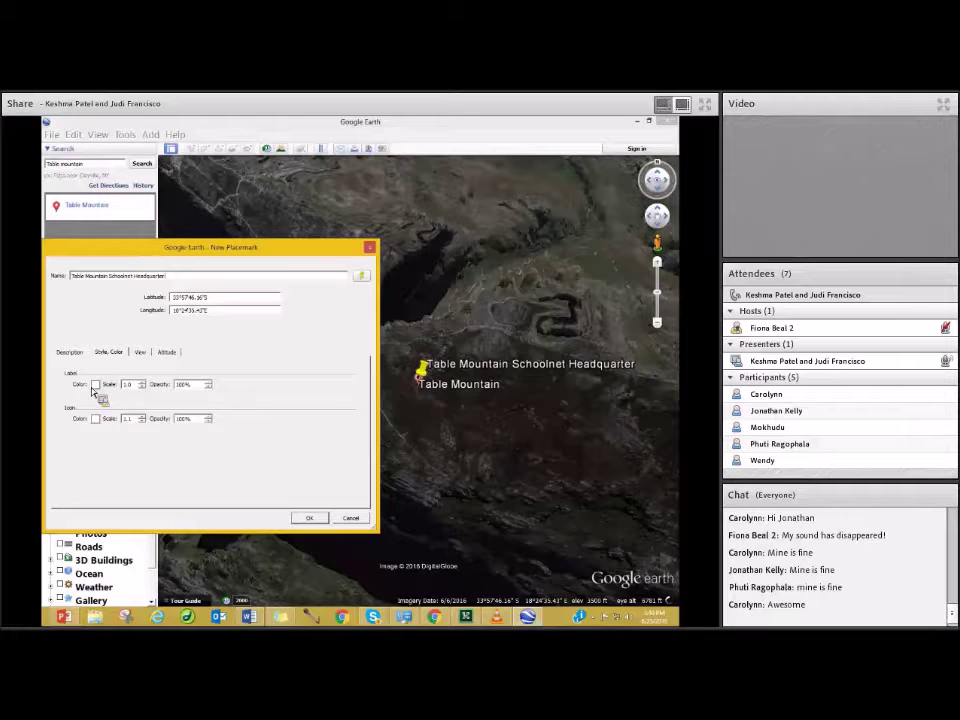
click(94, 386)
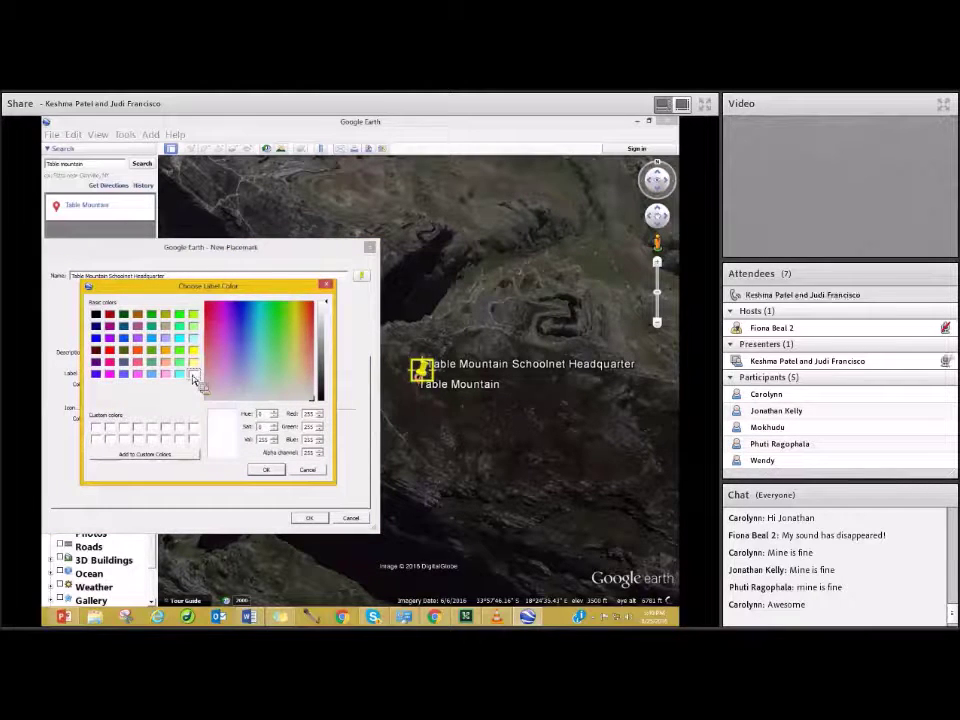
click(268, 472)
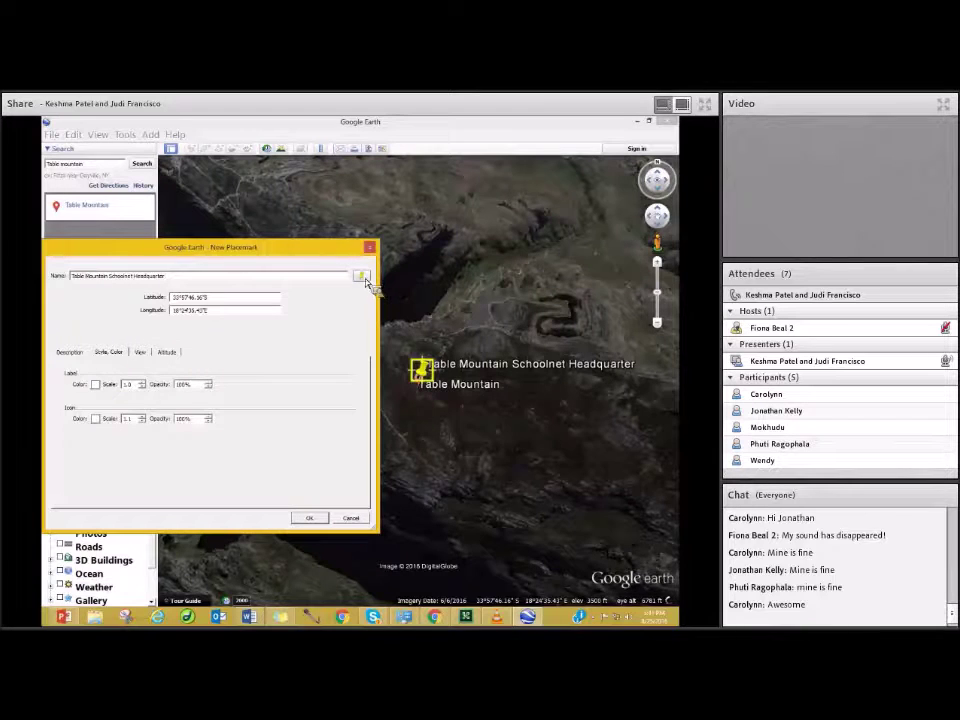
drag(332, 250, 362, 242)
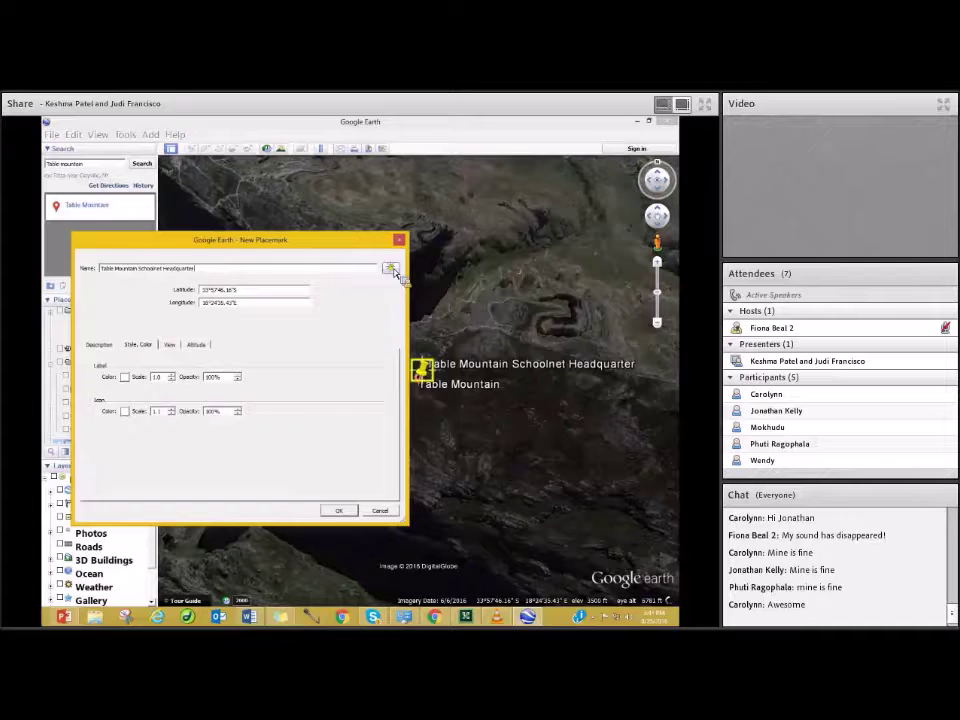
click(391, 270)
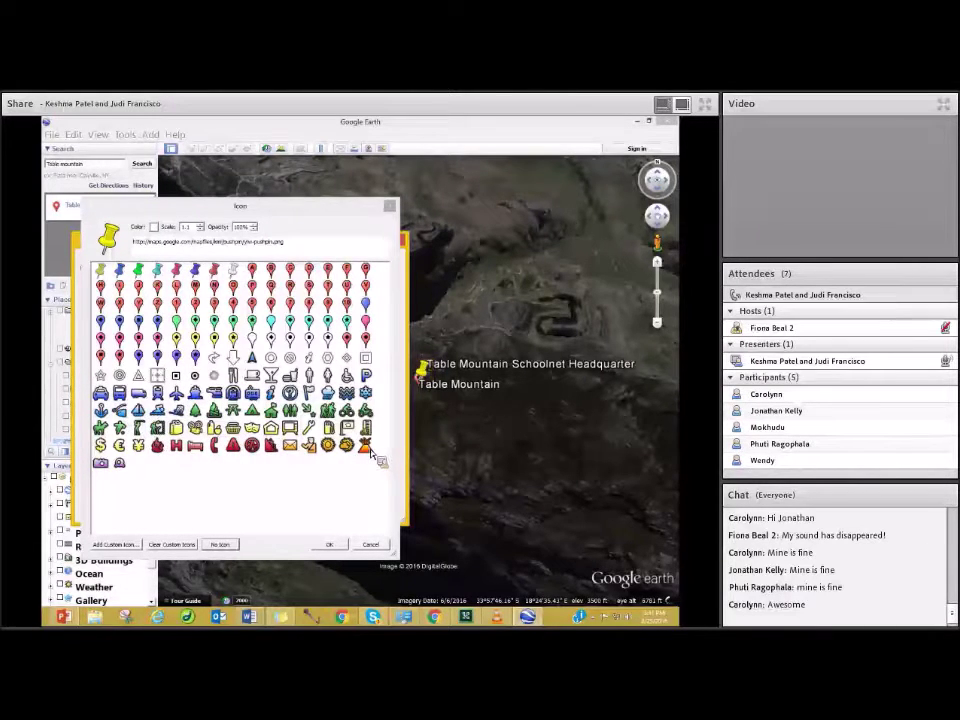
Step: Give the placemark a smaller green paddle icon and save it into the Tour of SchoolNet folder
click(180, 327)
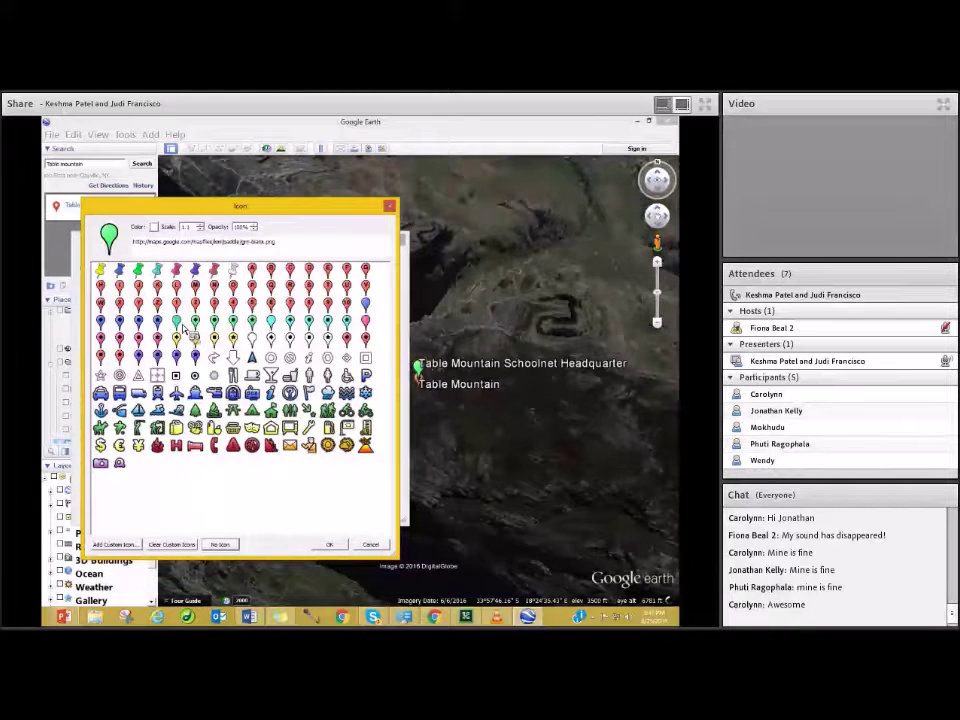
click(201, 229)
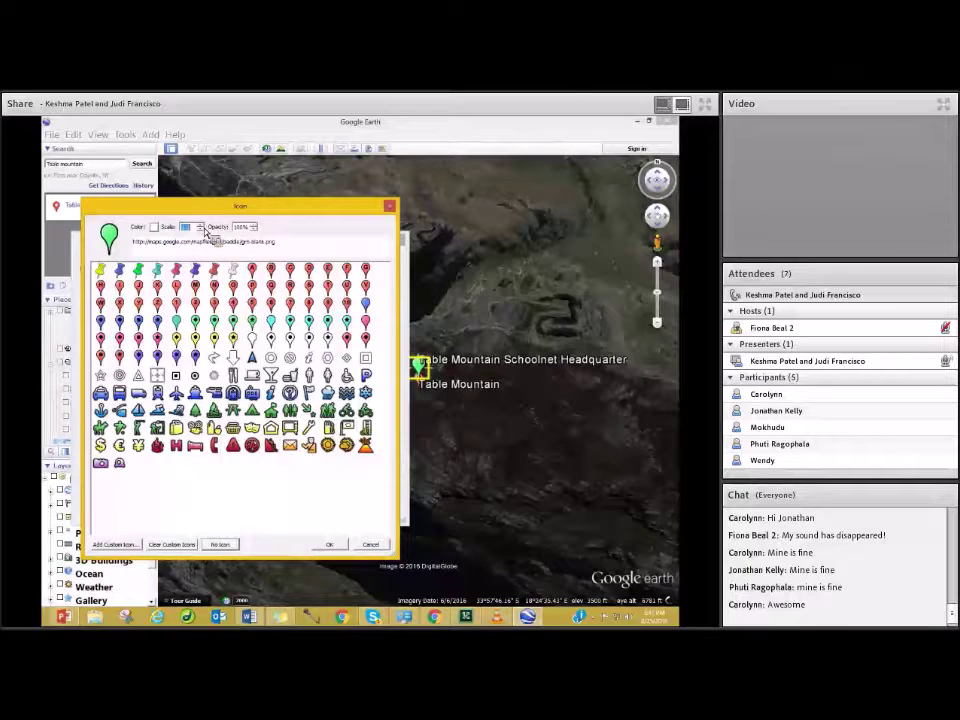
click(331, 543)
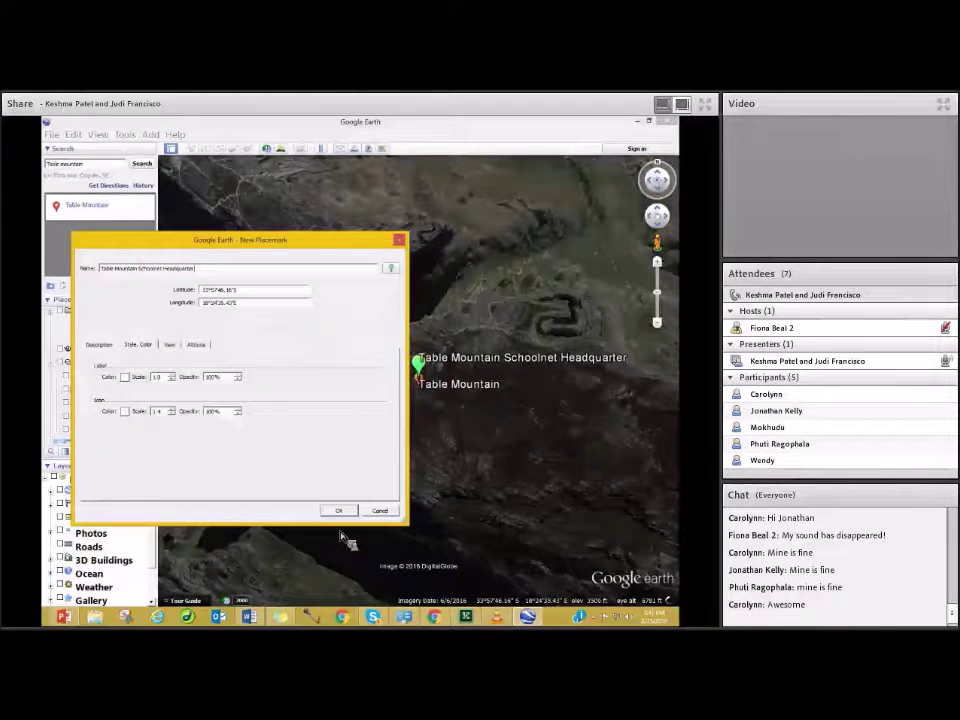
click(339, 511)
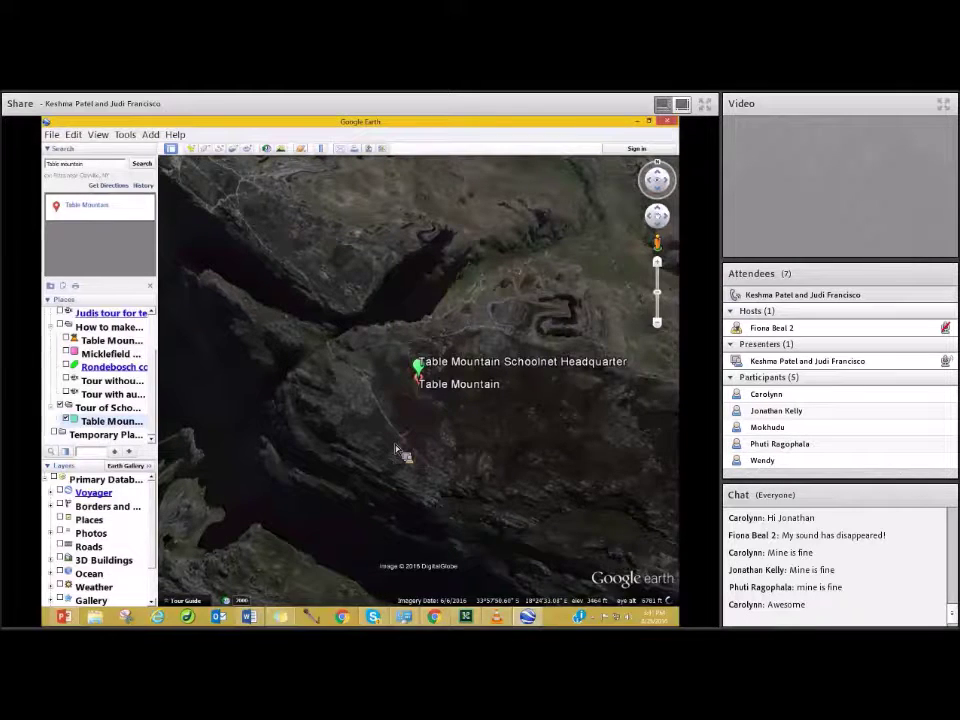
Step: Zoom in obliquely over Table Mountain toward the coast, keeping the Schoolnet Headquarter placemark in view
scroll(397, 450, up, 3)
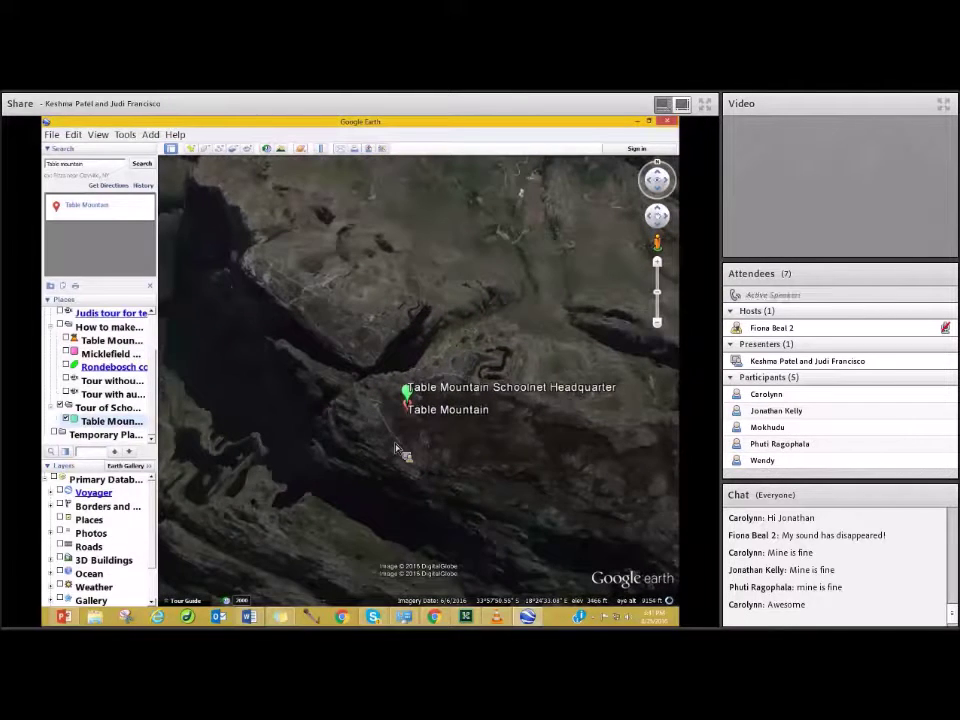
scroll(394, 445, up, 3)
scroll(391, 442, down, 3)
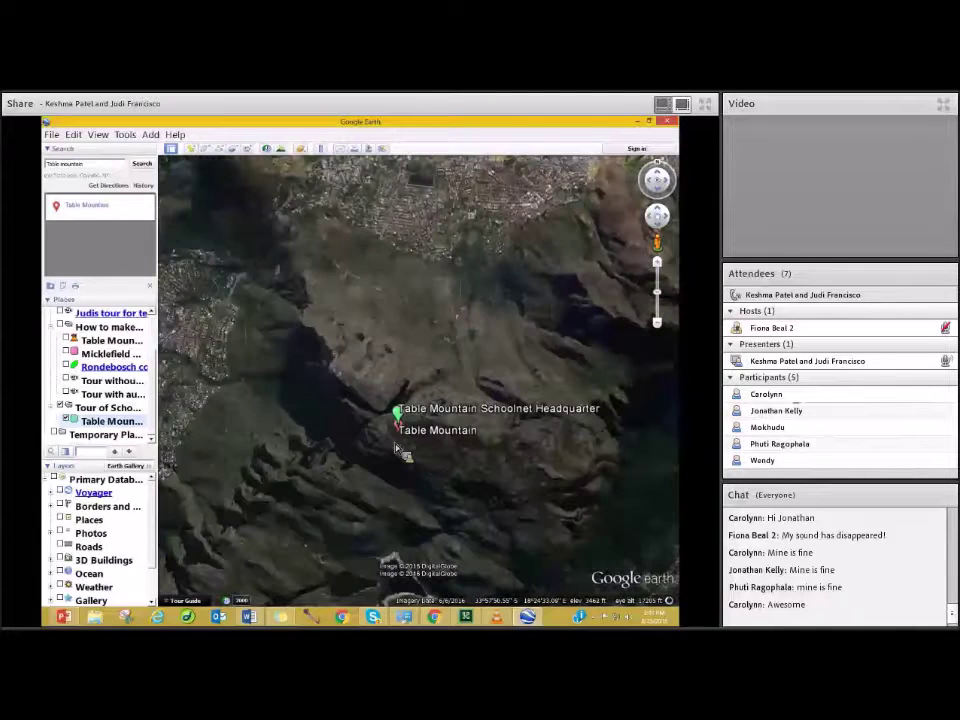
scroll(394, 446, up, 1)
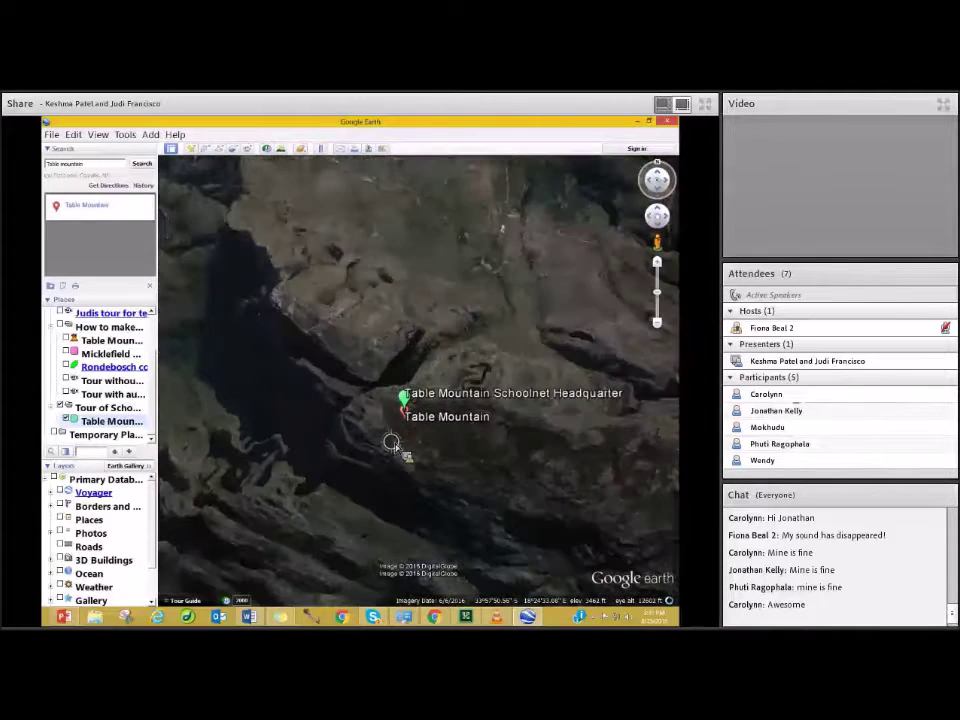
scroll(393, 445, up, 2)
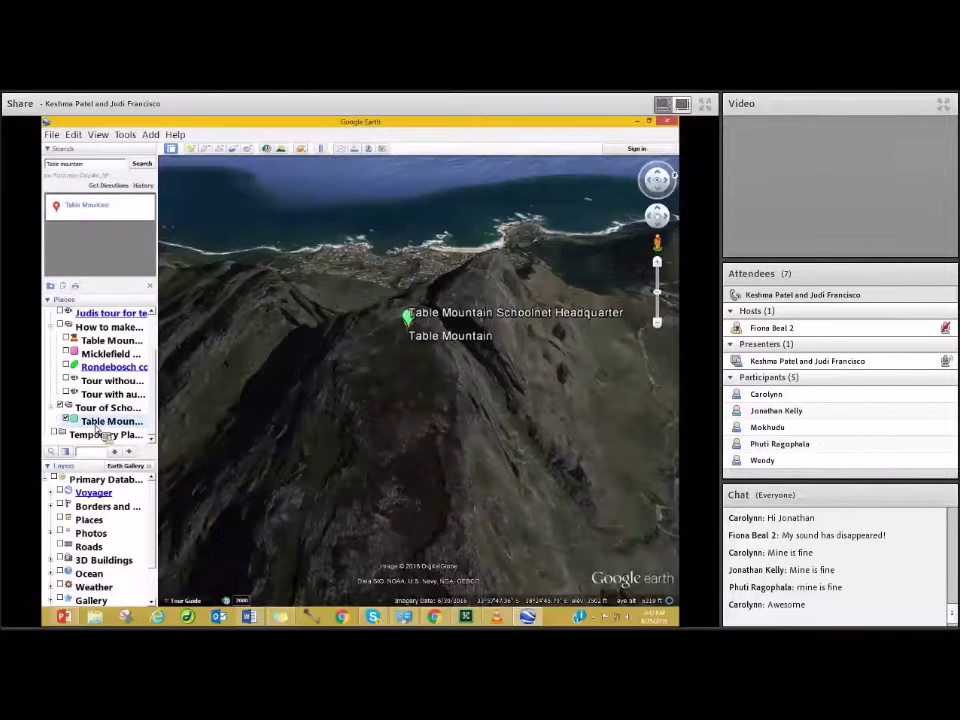
Step: Save the current mountain view as the Table Mountain placemark's snapshot view
right_click(95, 424)
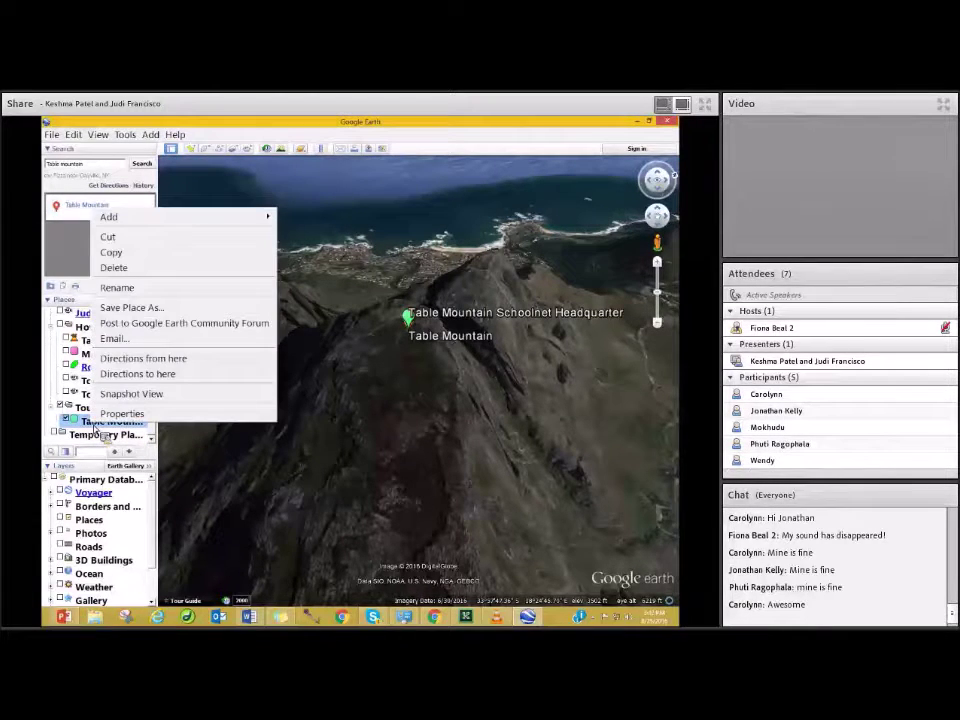
click(180, 400)
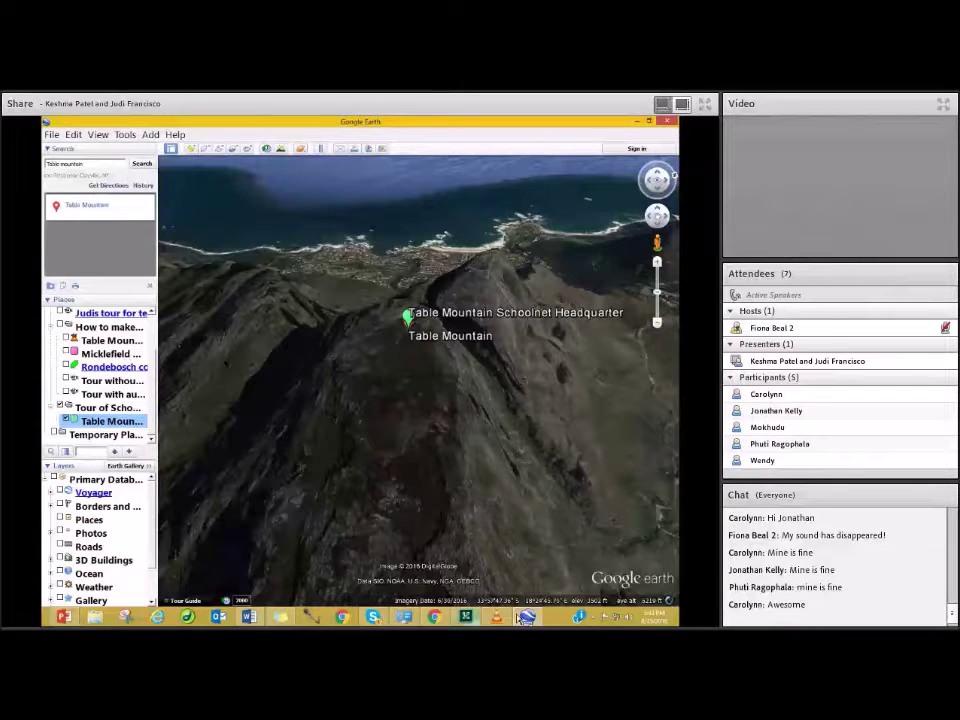
mouse_move(476, 621)
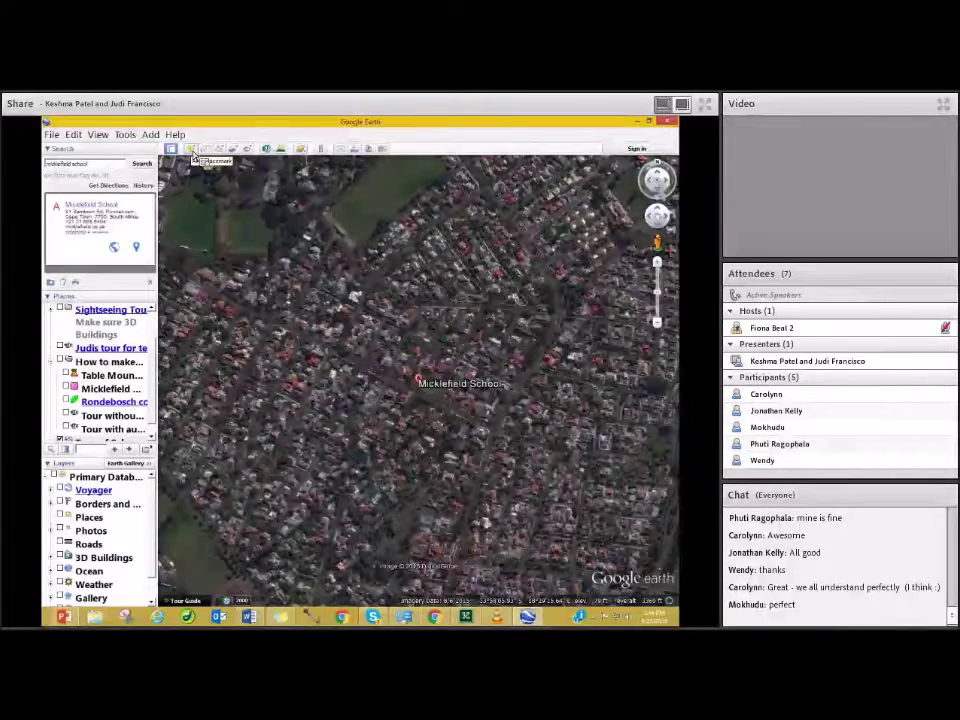
Step: Add a 'Micklefield School' placemark on the school with the green house icon and an image
click(190, 149)
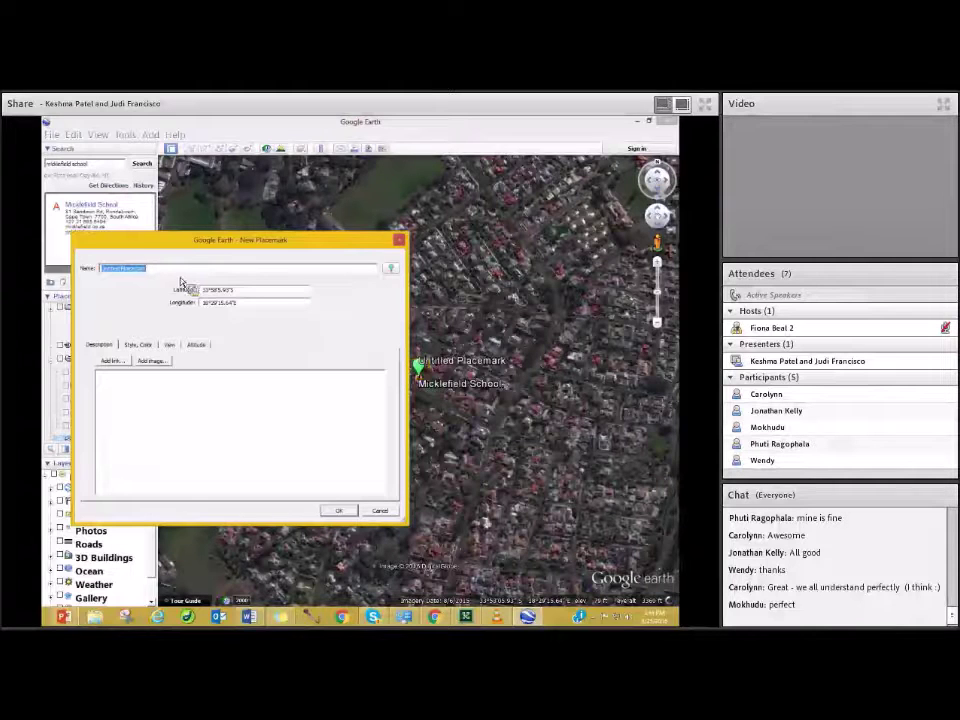
text(Micklefield School)
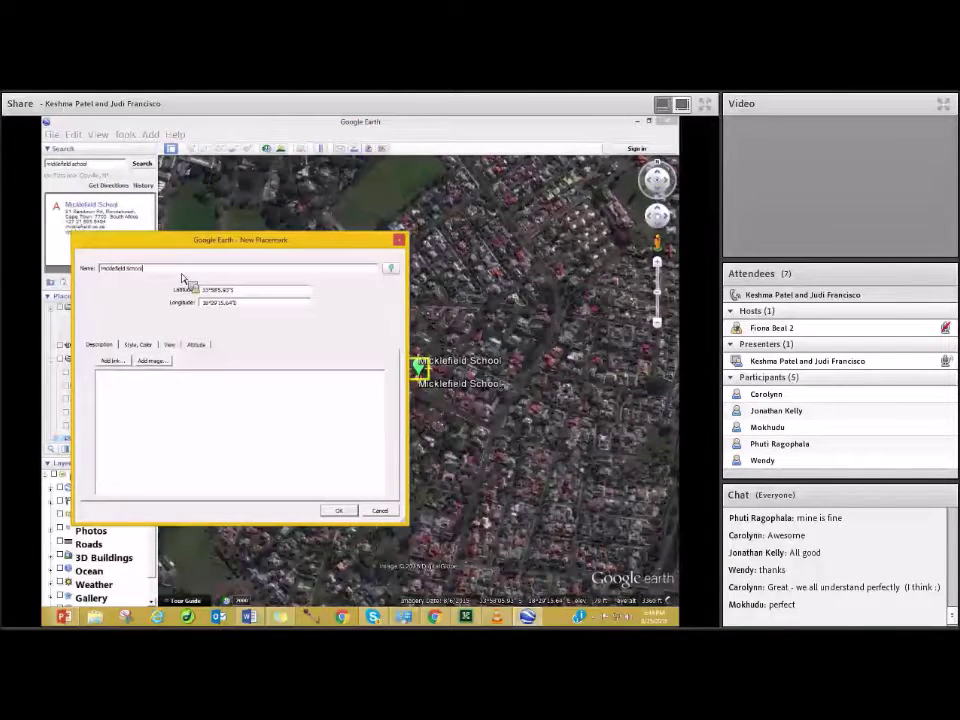
click(390, 268)
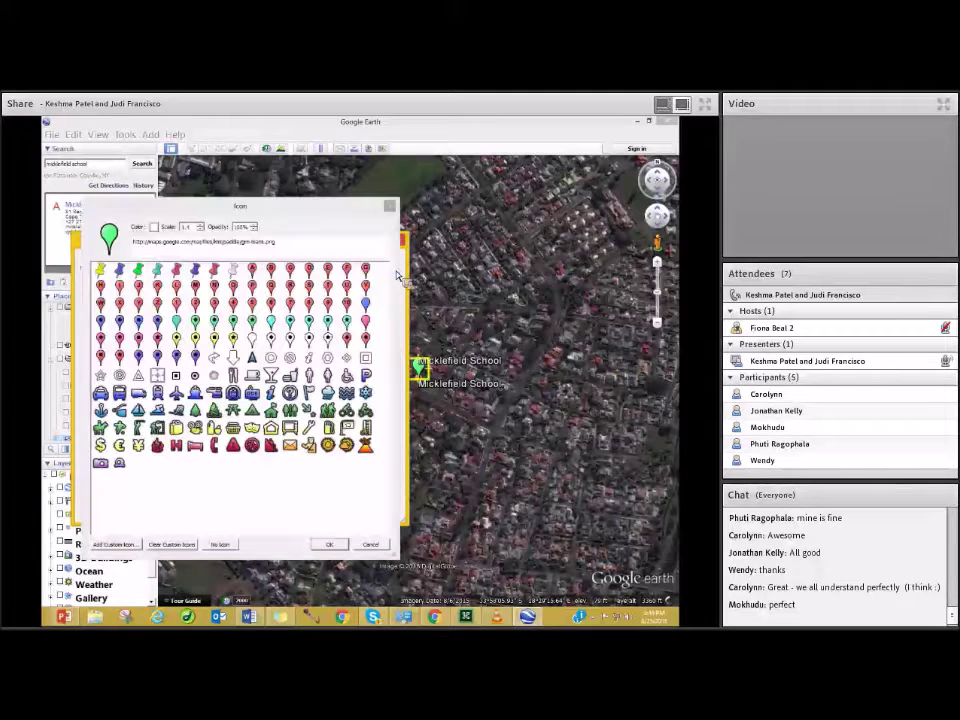
click(271, 410)
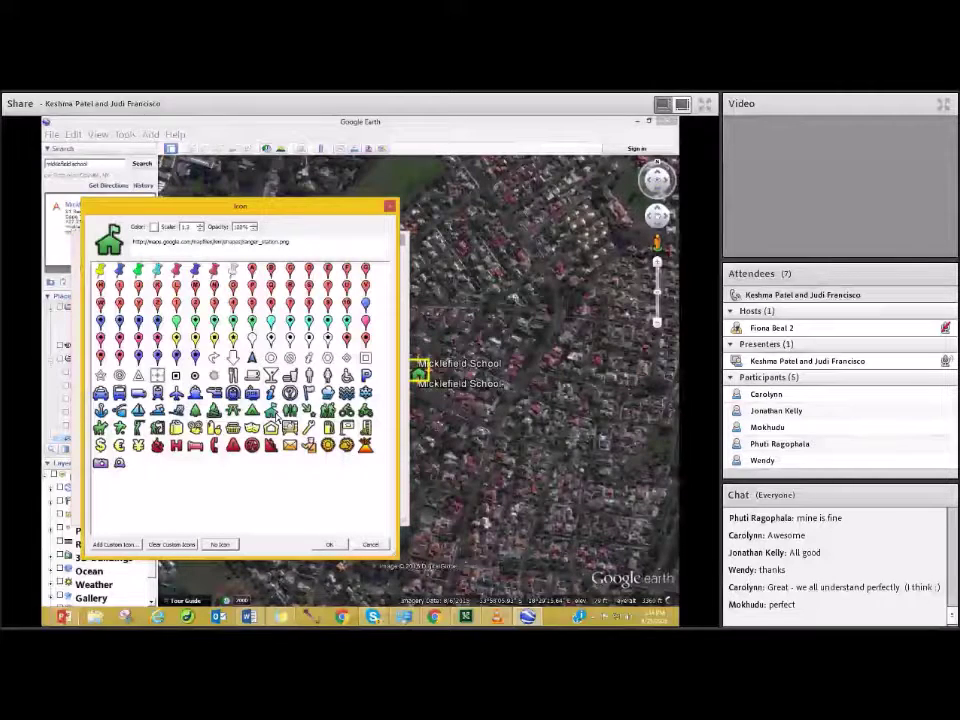
click(331, 545)
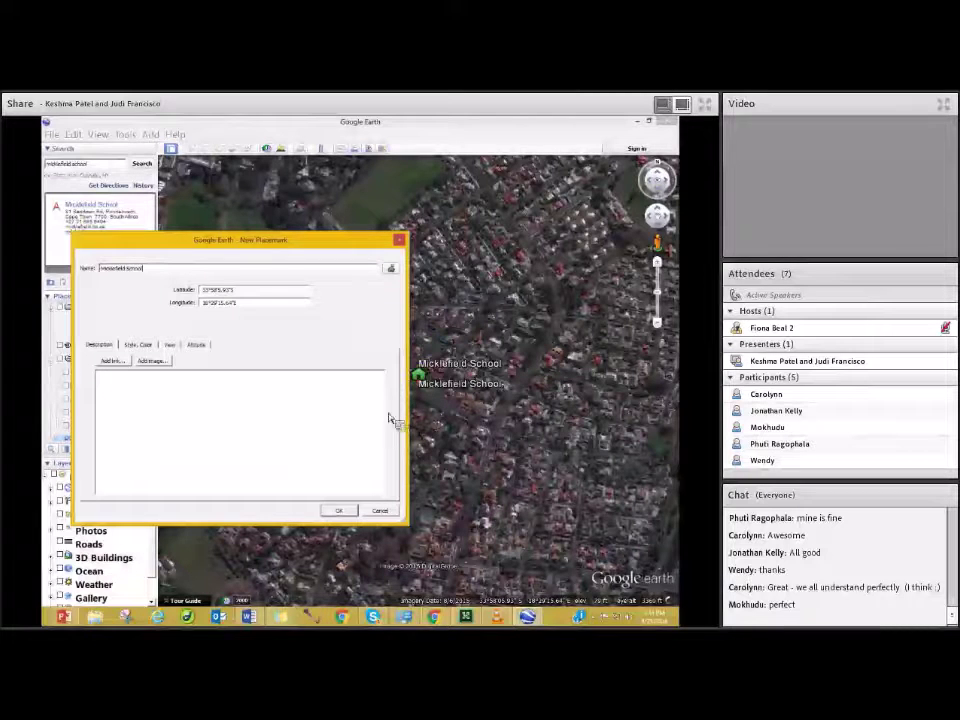
click(150, 361)
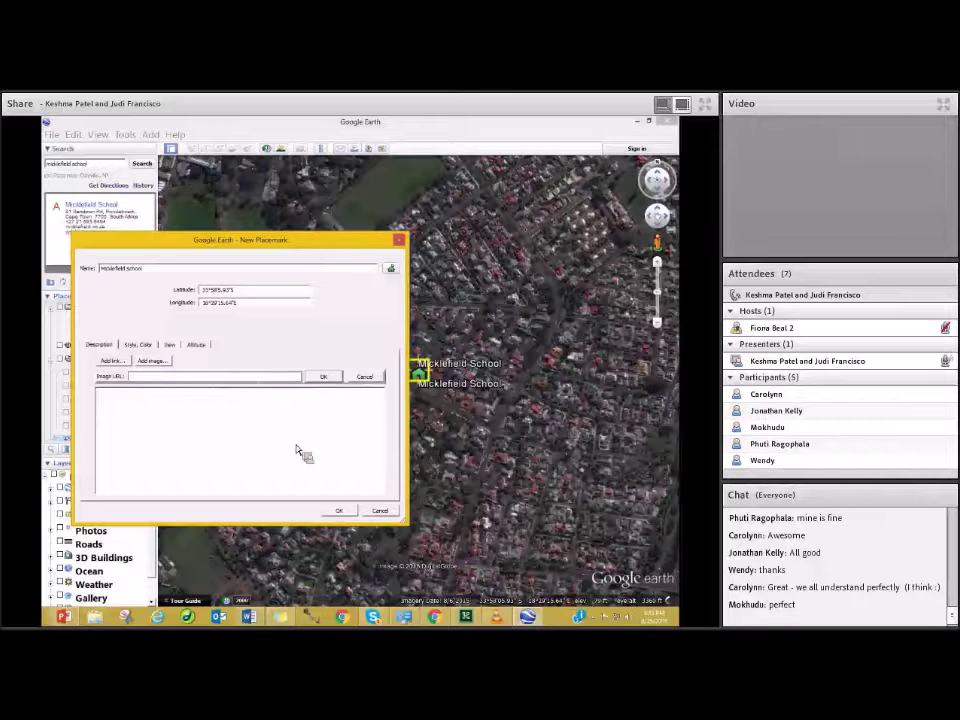
click(338, 511)
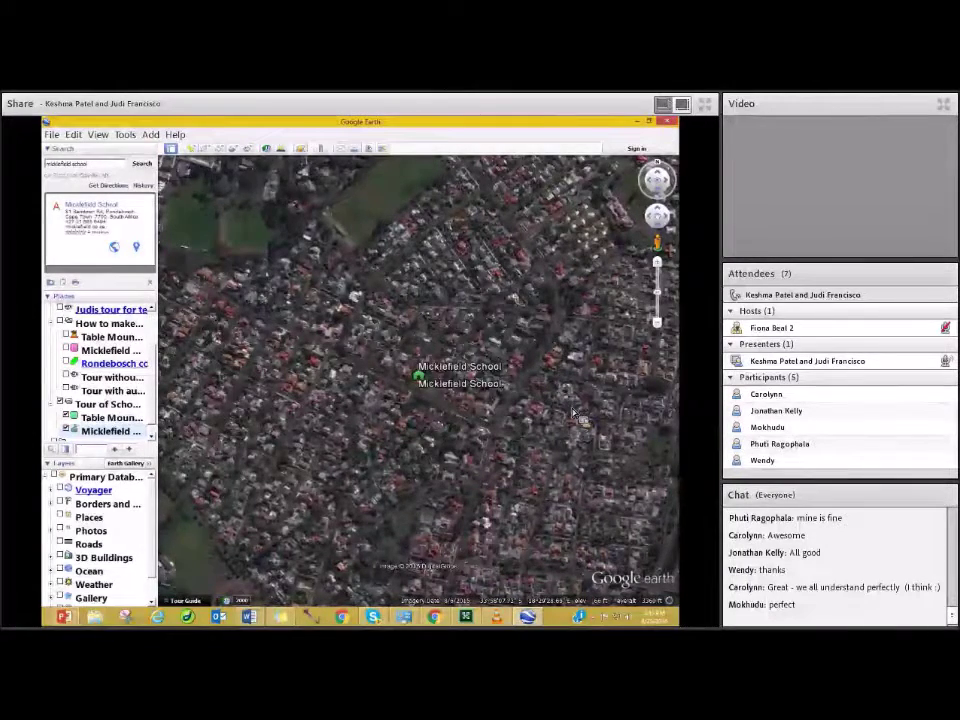
Step: Zoom and tilt to look obliquely across the suburb around Micklefield School
scroll(580, 423, down, 2)
scroll(578, 424, down, 2)
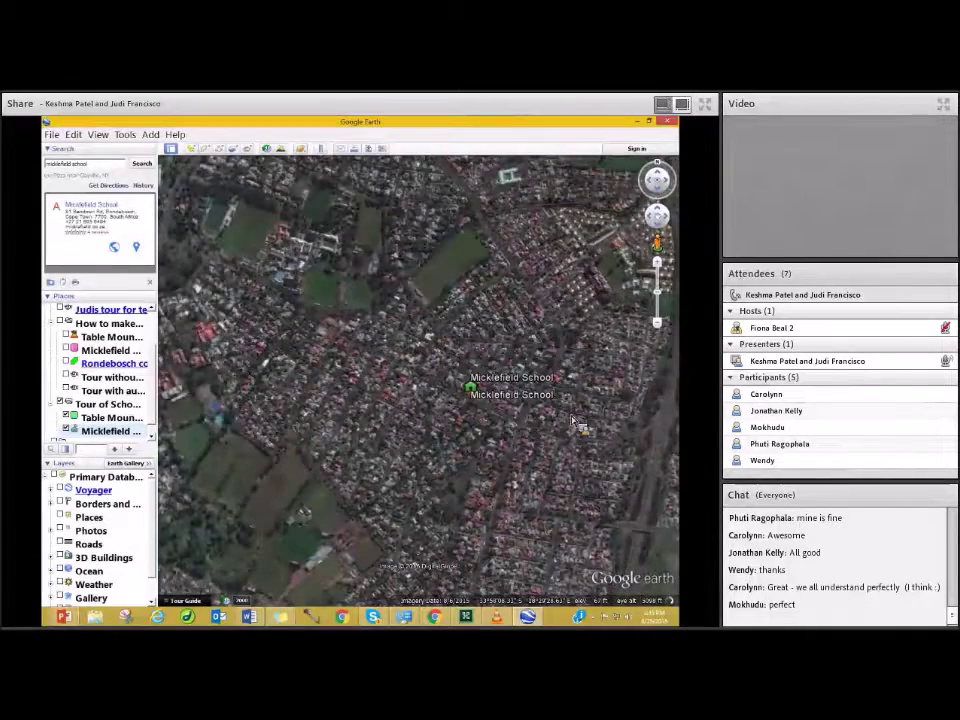
shift+scroll(577, 426, up, 3)
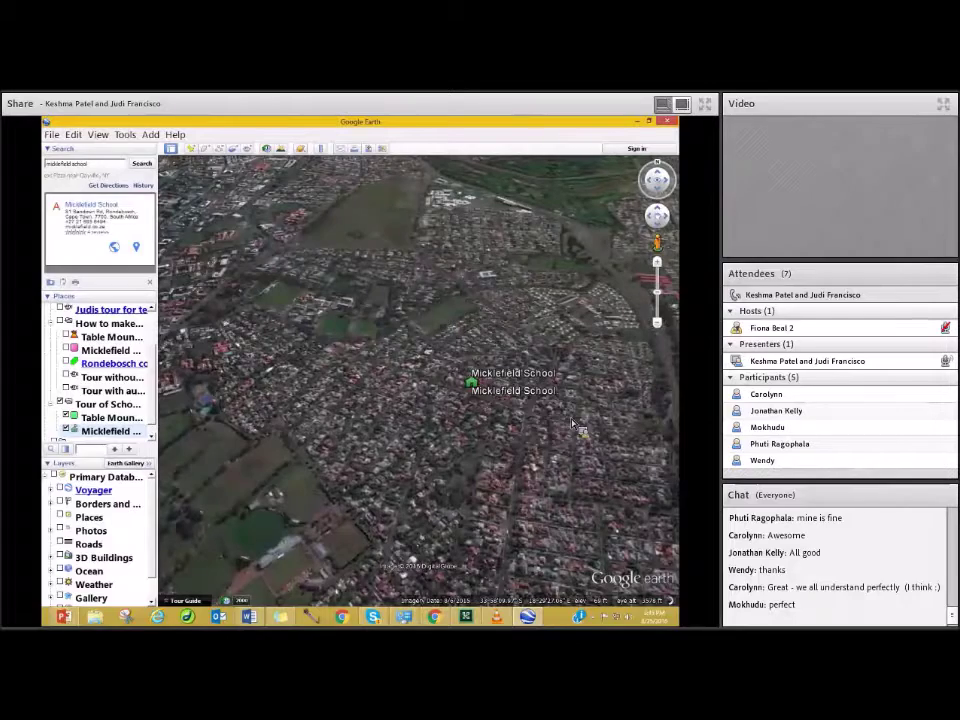
shift+scroll(577, 426, up, 2)
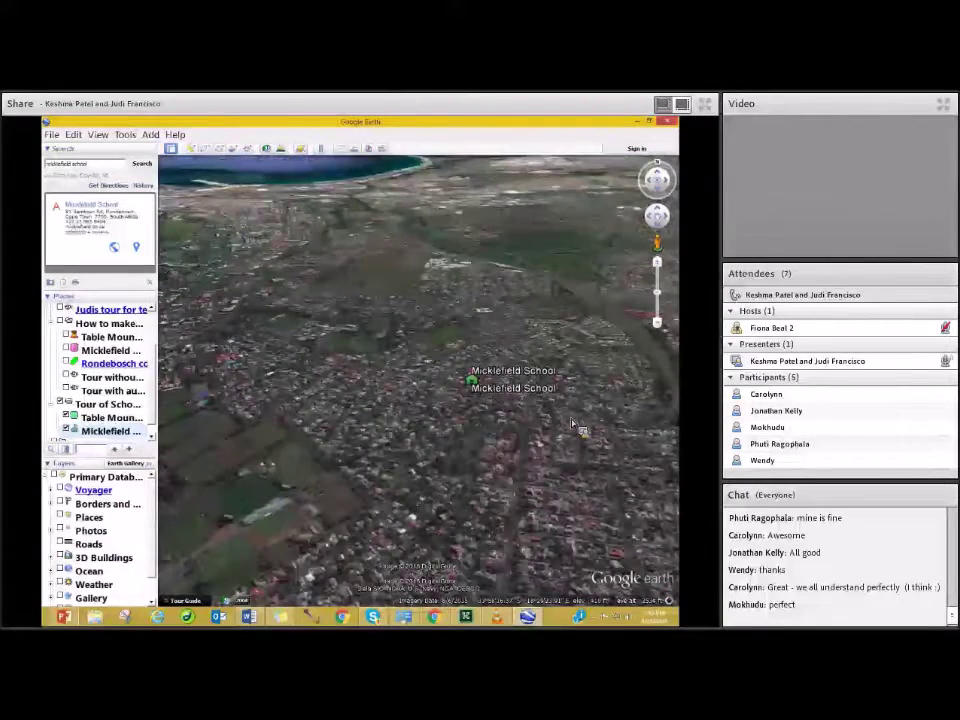
shift+scroll(577, 426, down, 1)
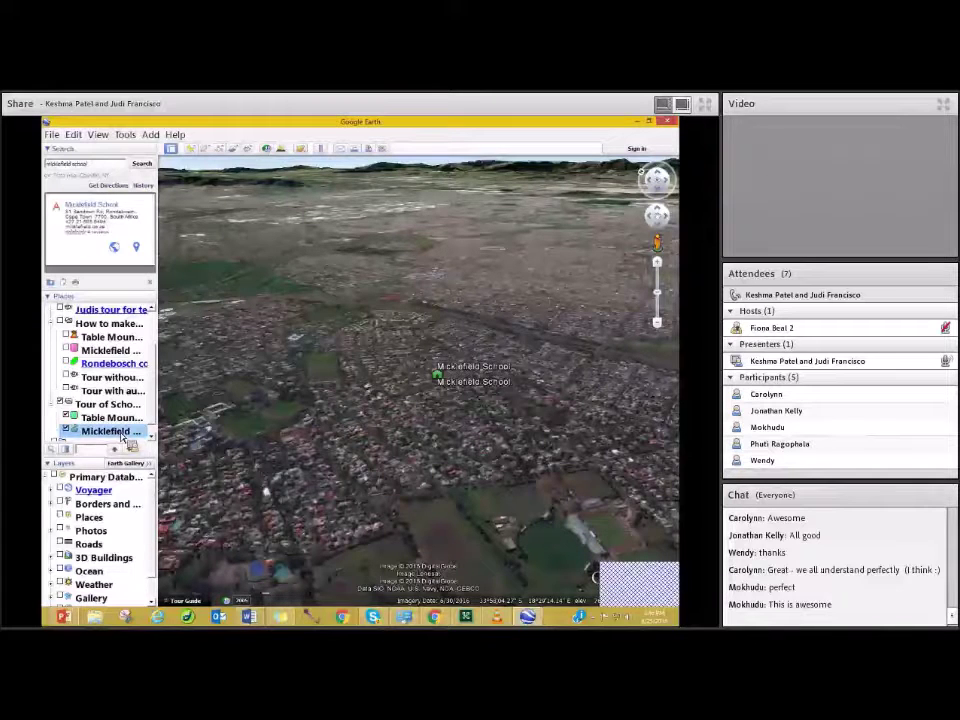
Step: Save the oblique suburb view as the Micklefield School placemark's snapshot view
right_click(124, 436)
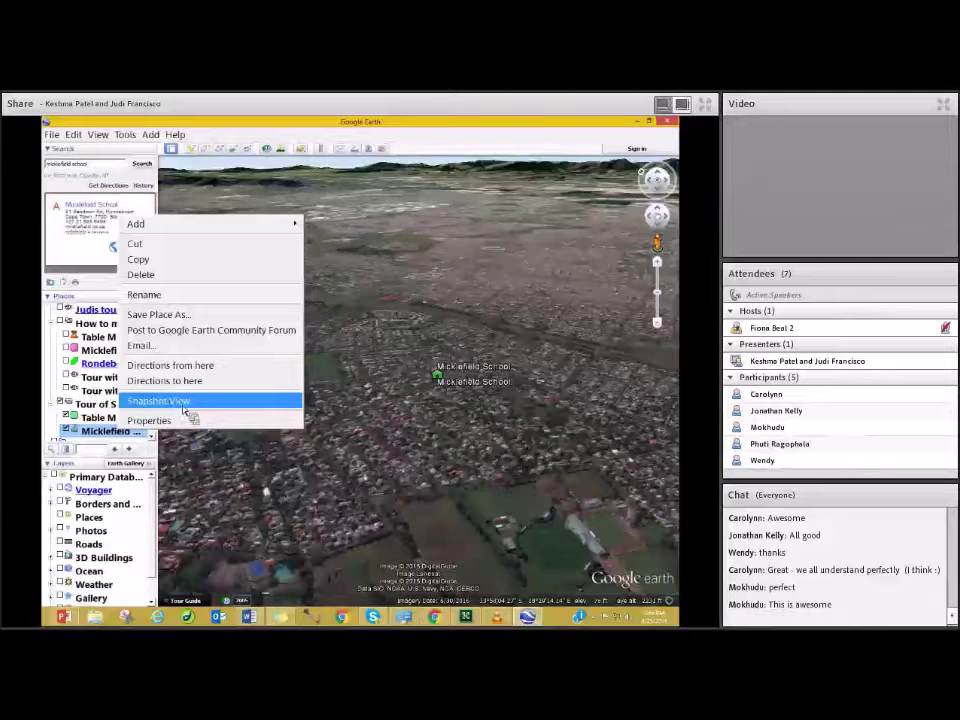
click(183, 401)
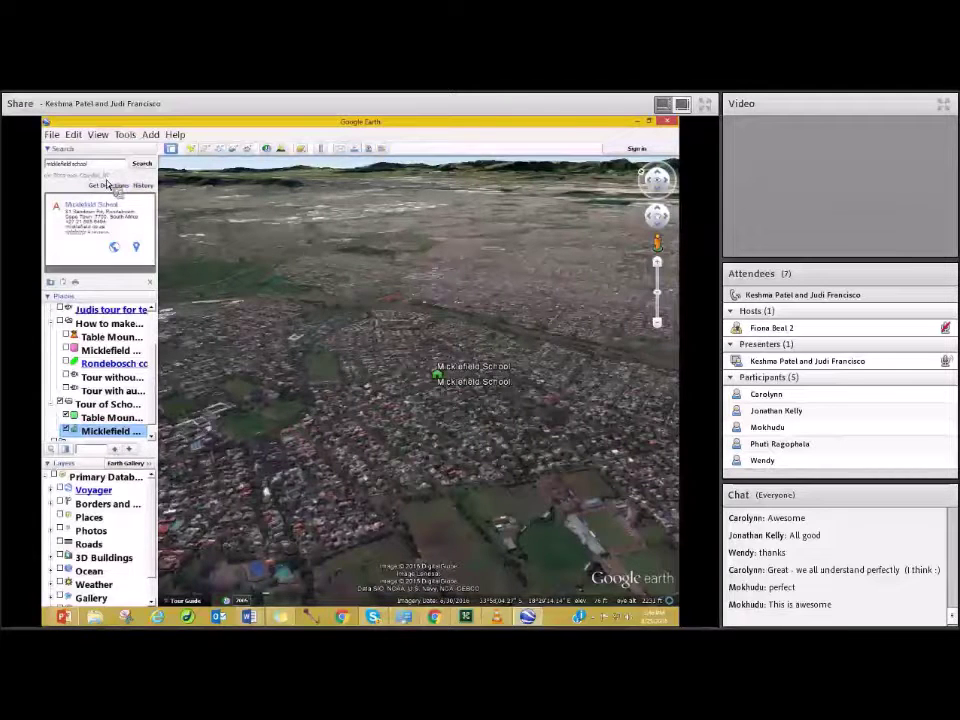
Step: Search for 'Rondebosch common' to fly to the open field
triple_click(80, 163)
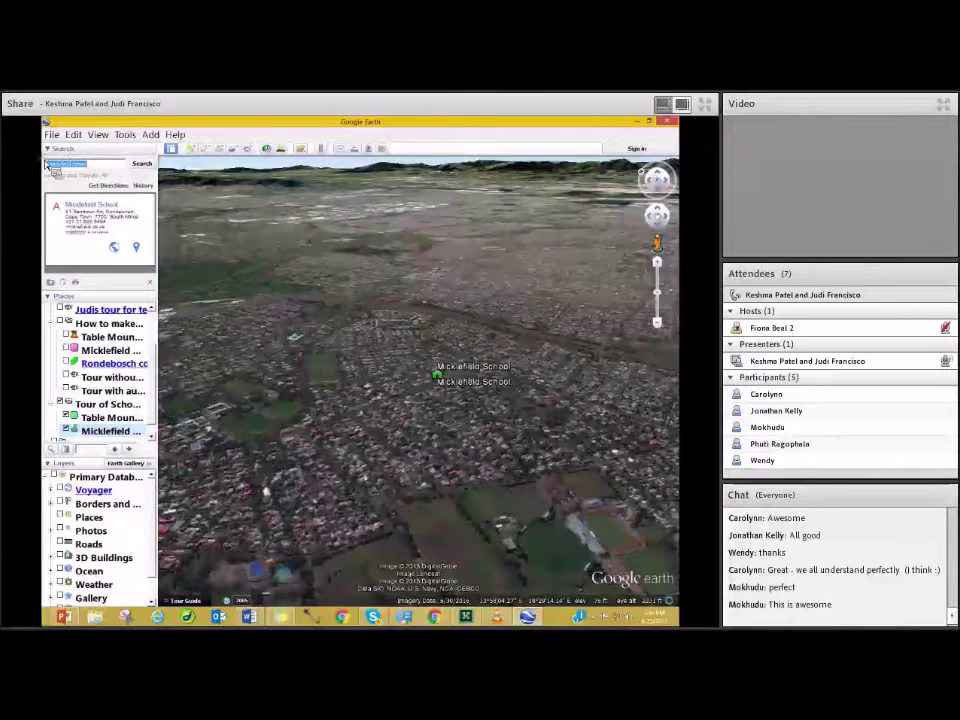
text(R)
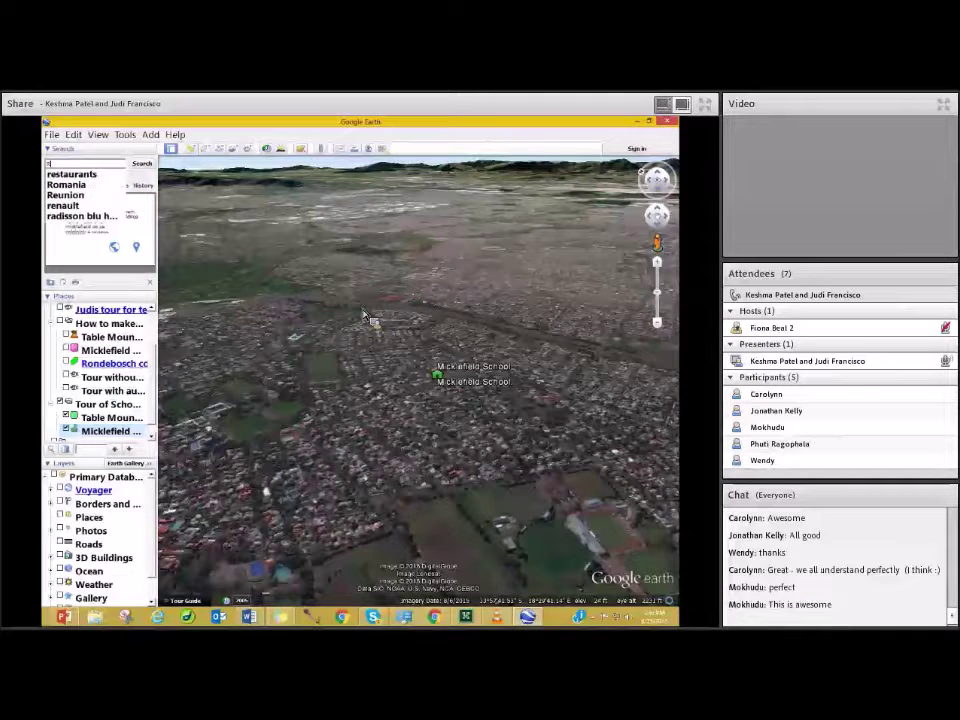
text(ondebosch)
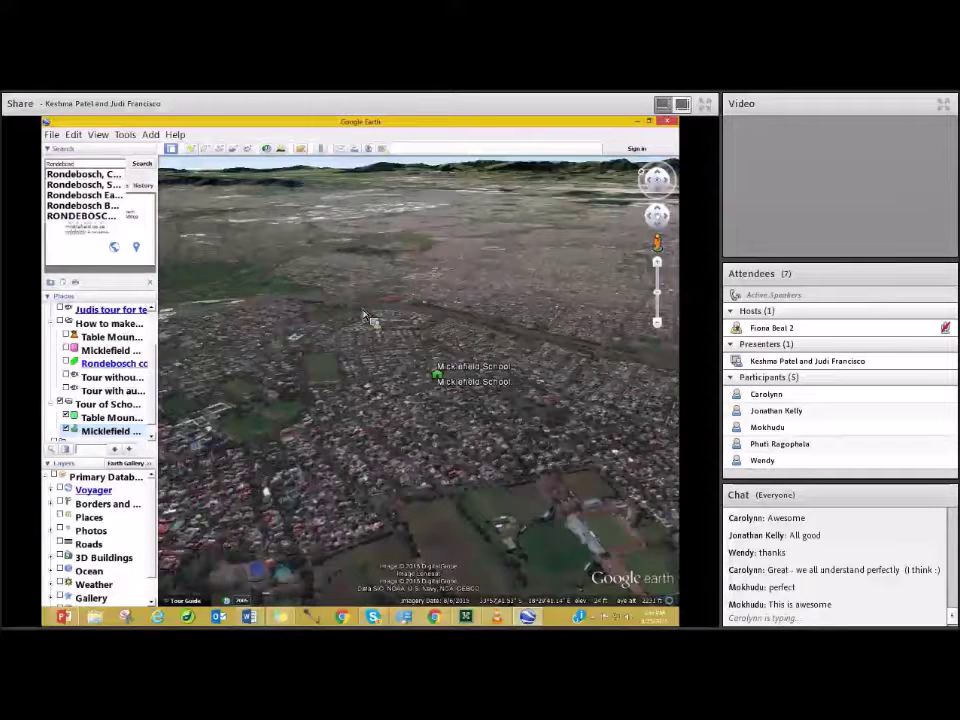
text( common)
key(Return)
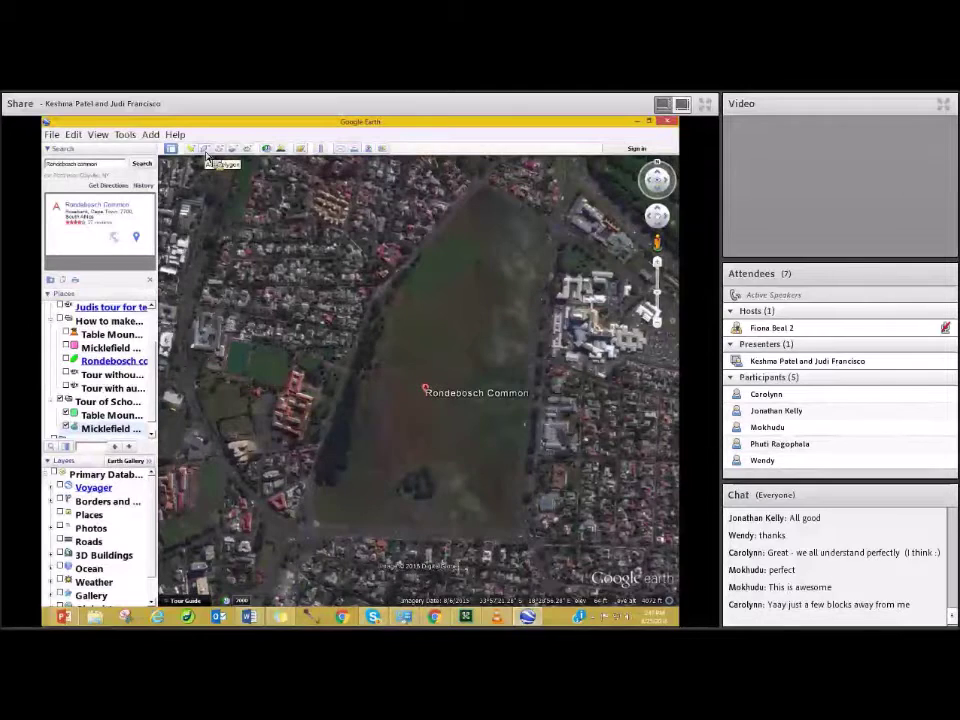
Step: Trace a new six-cornered polygon around Rondebosch Common's edges, keeping its dialog aside
click(207, 151)
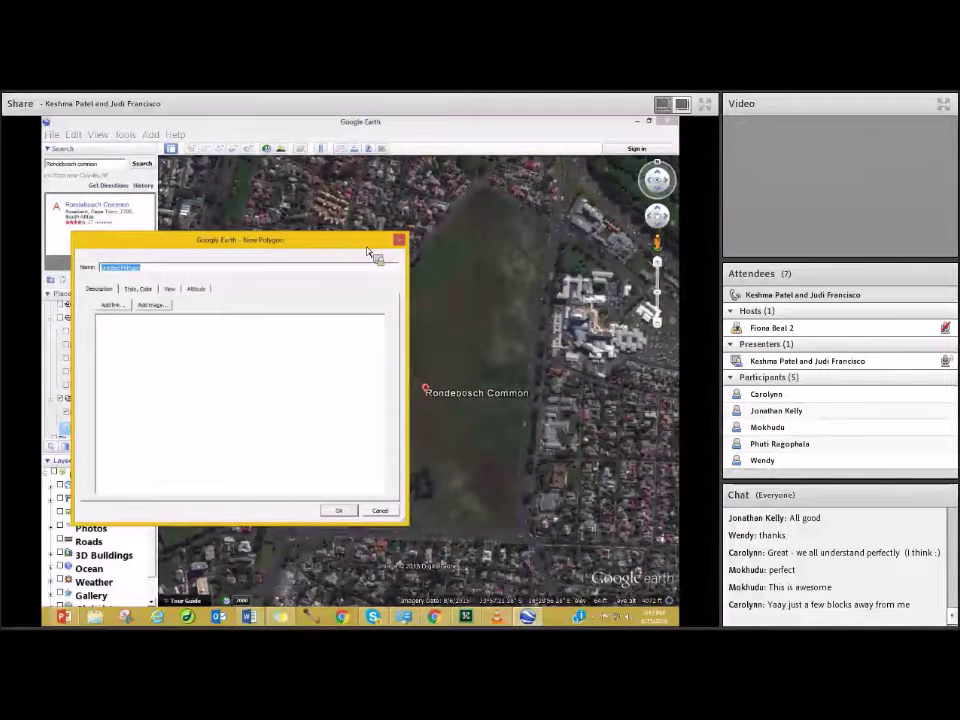
drag(367, 251, 259, 210)
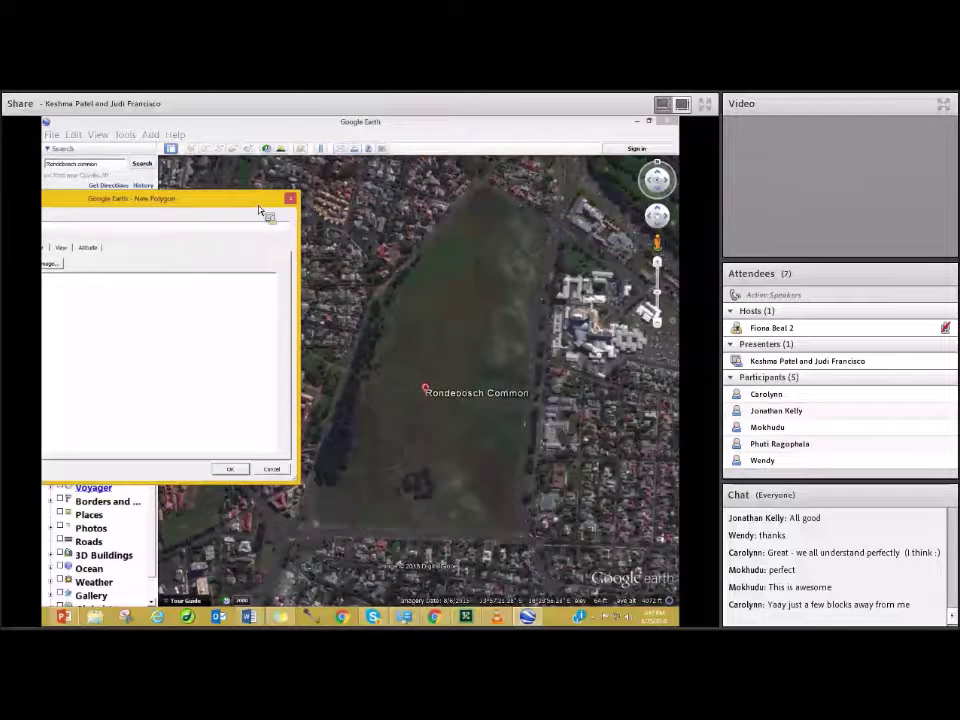
click(482, 189)
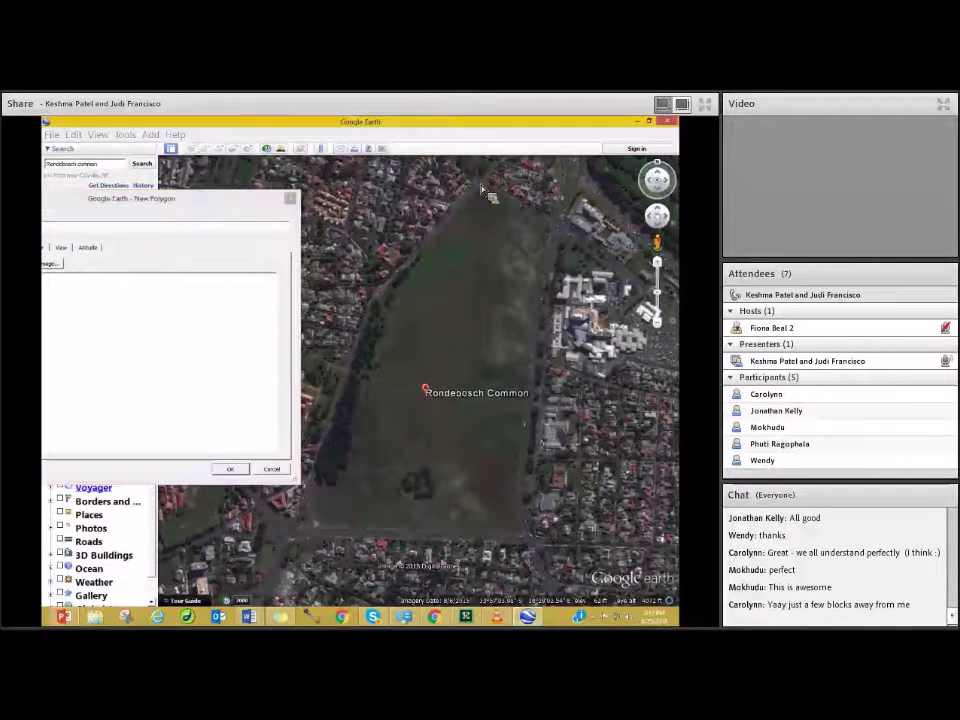
click(378, 290)
click(318, 522)
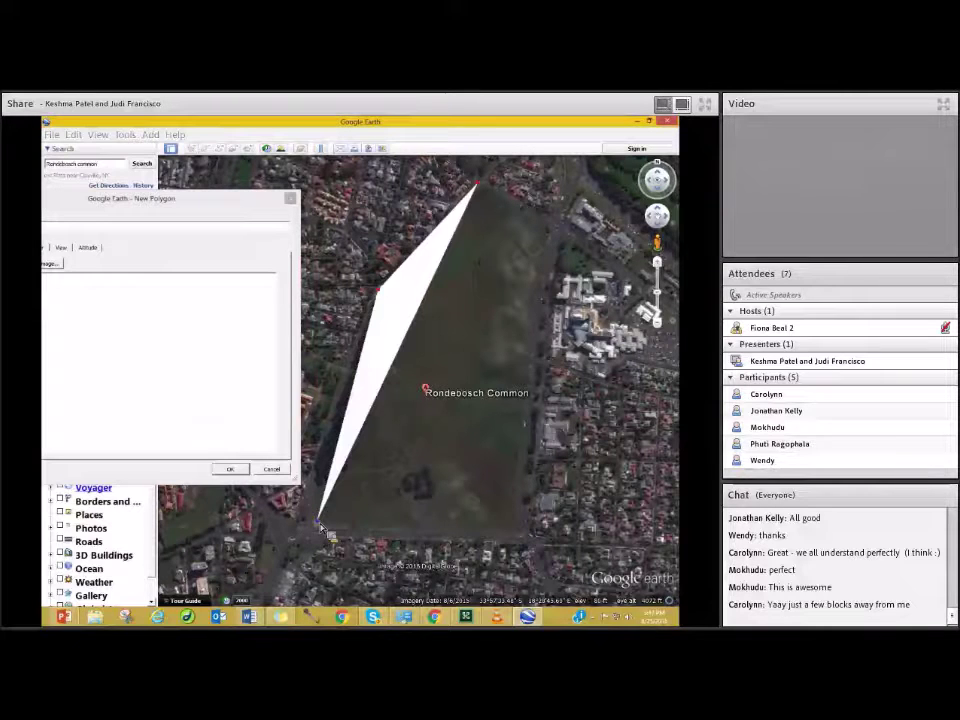
click(518, 531)
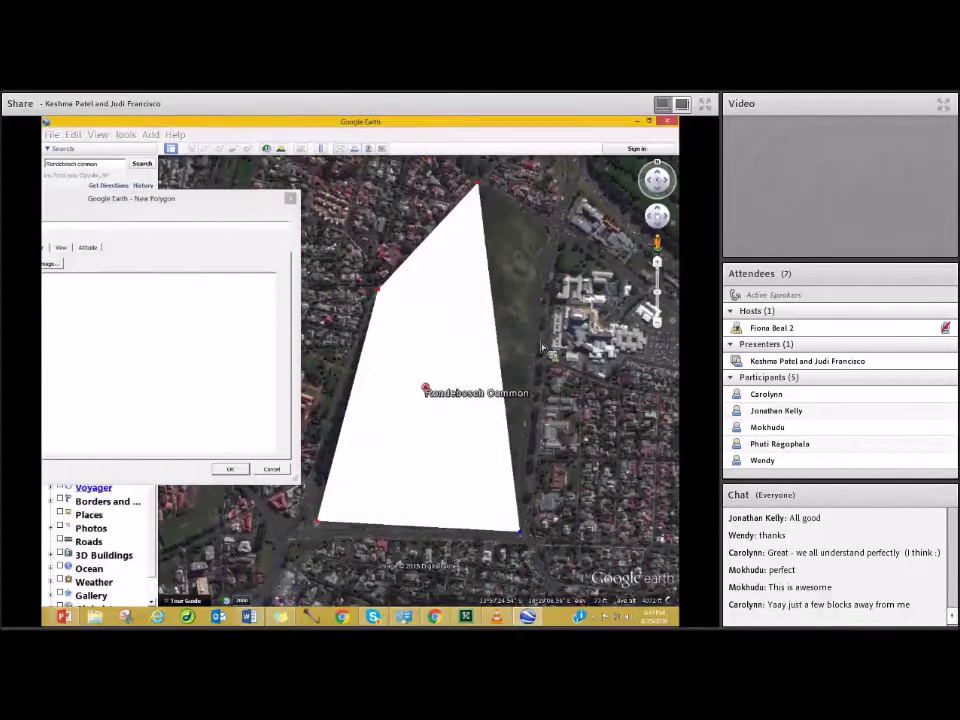
click(535, 290)
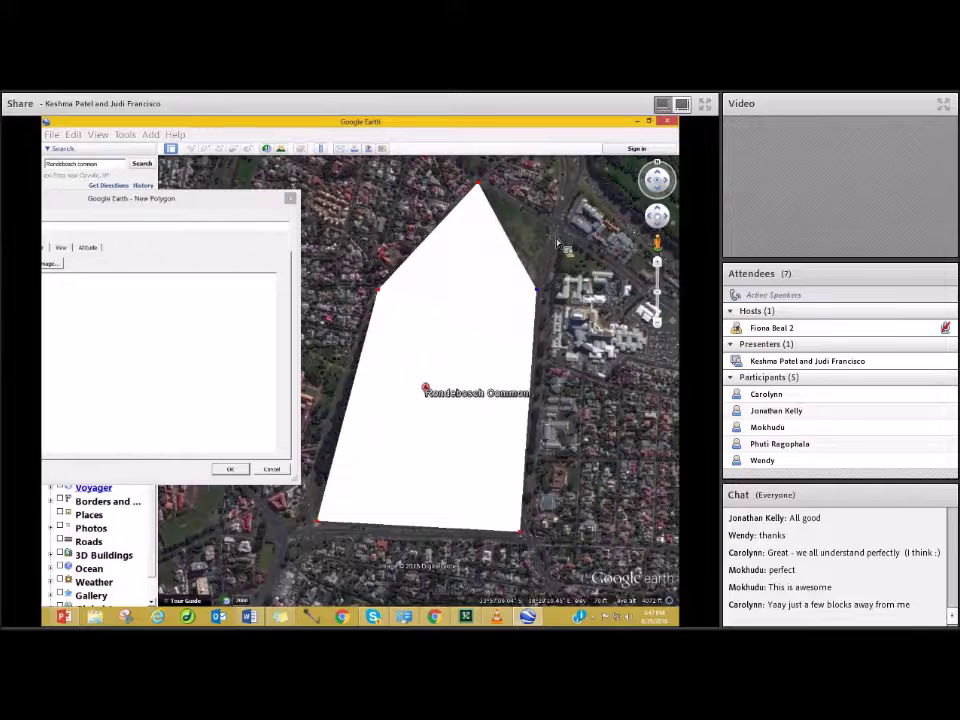
click(552, 230)
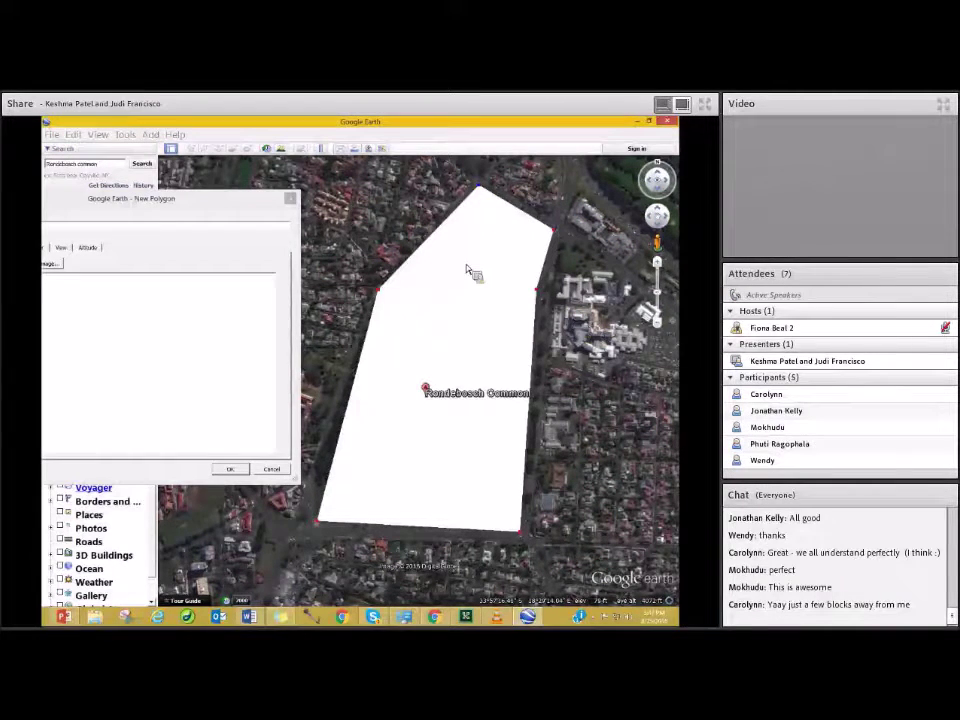
drag(176, 206, 311, 208)
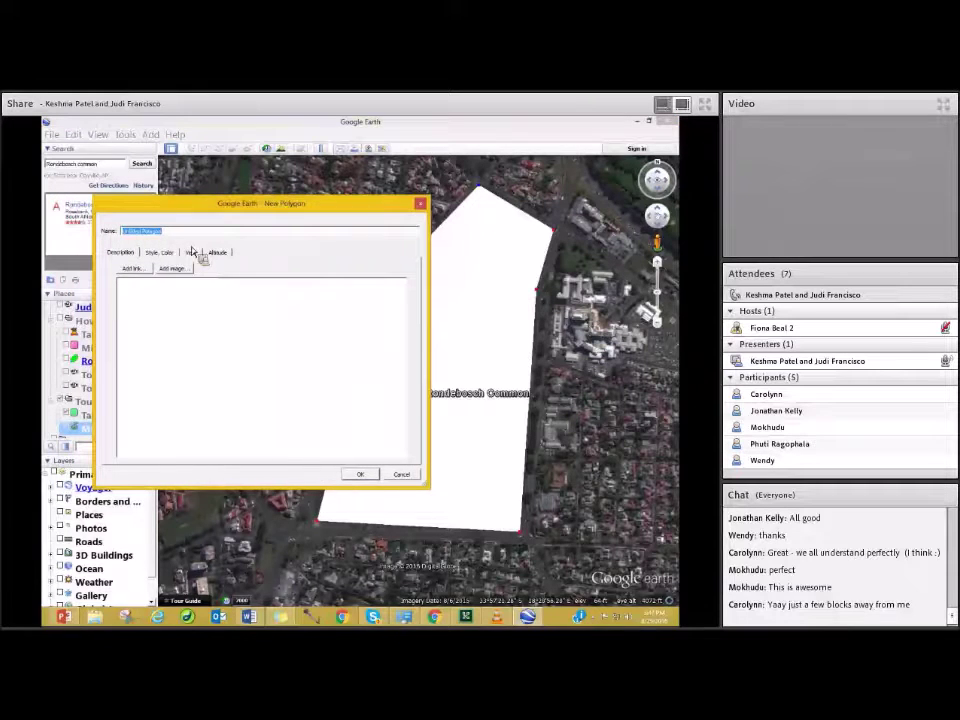
Step: Fill the polygon orange, name it 'Rondebosch', and save it
click(162, 254)
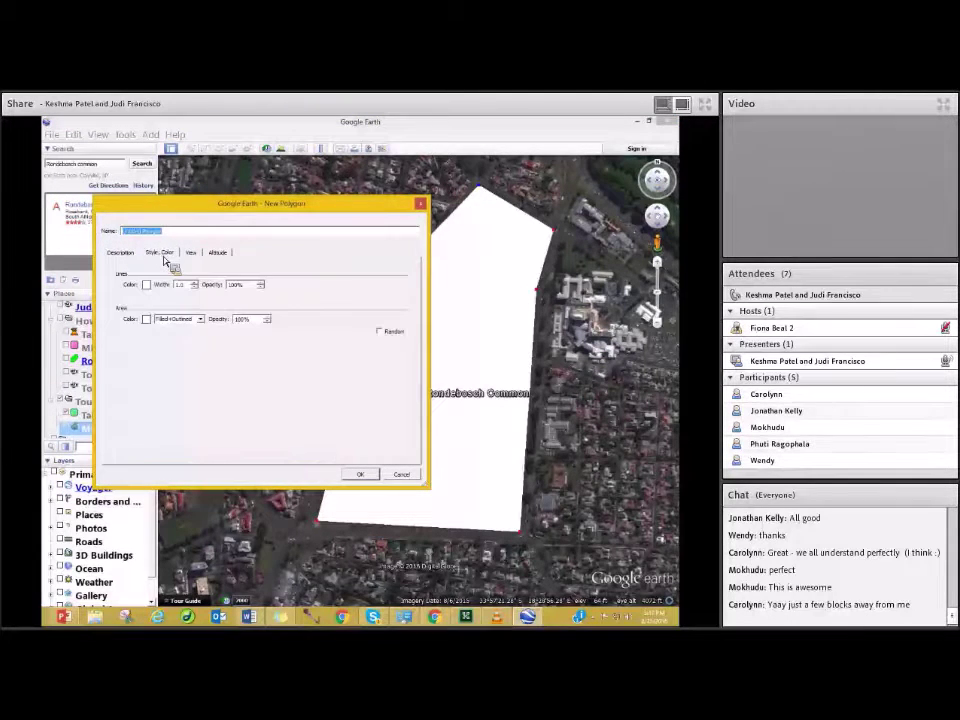
click(147, 320)
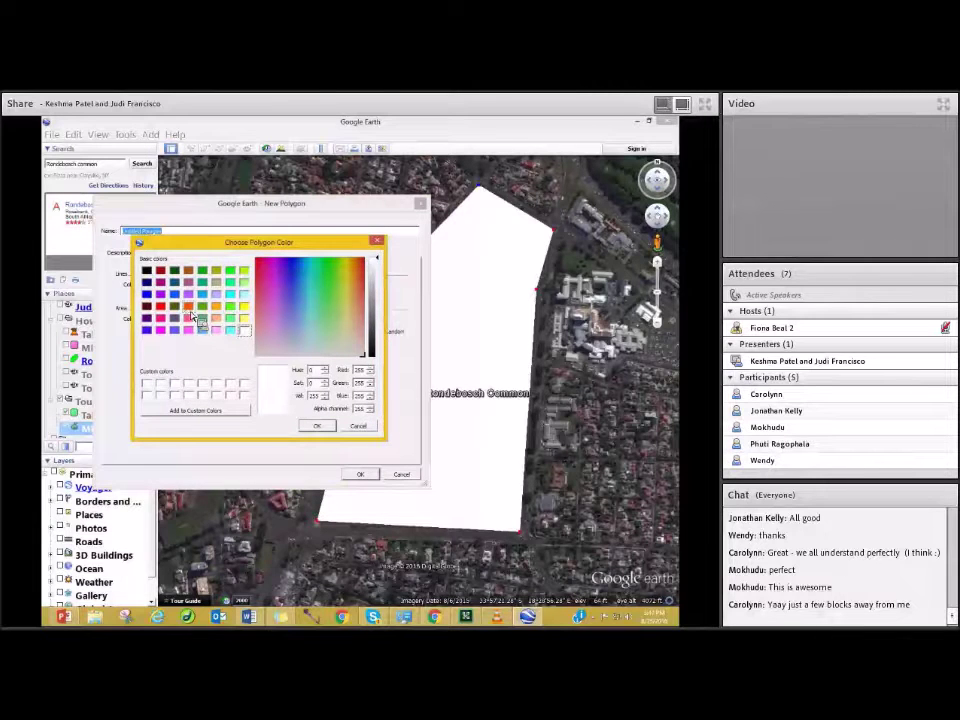
click(190, 317)
click(316, 426)
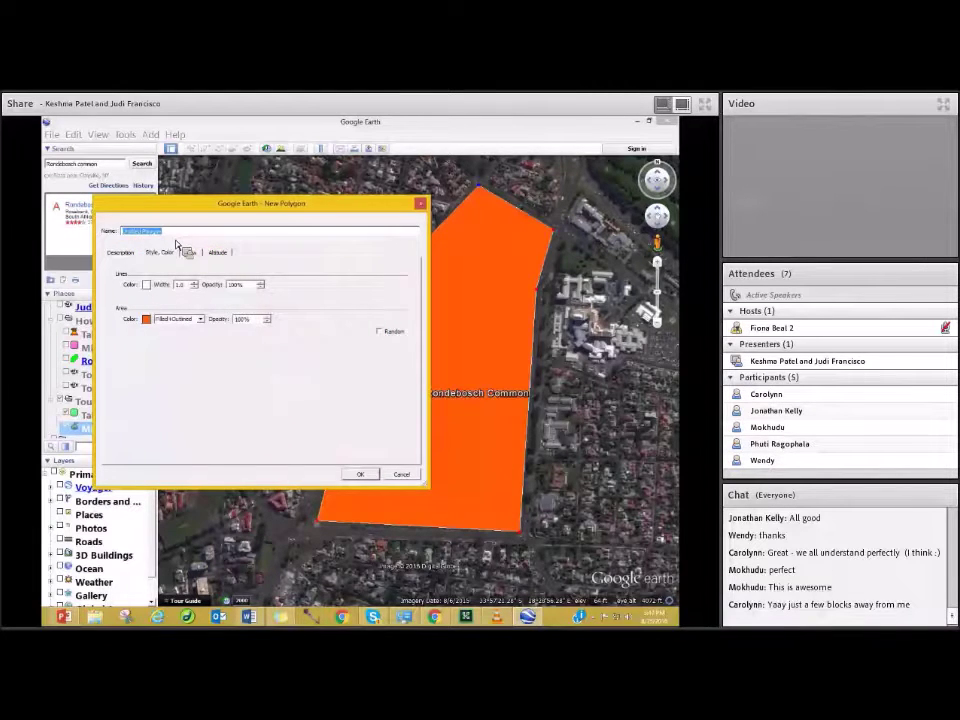
text(Ro)
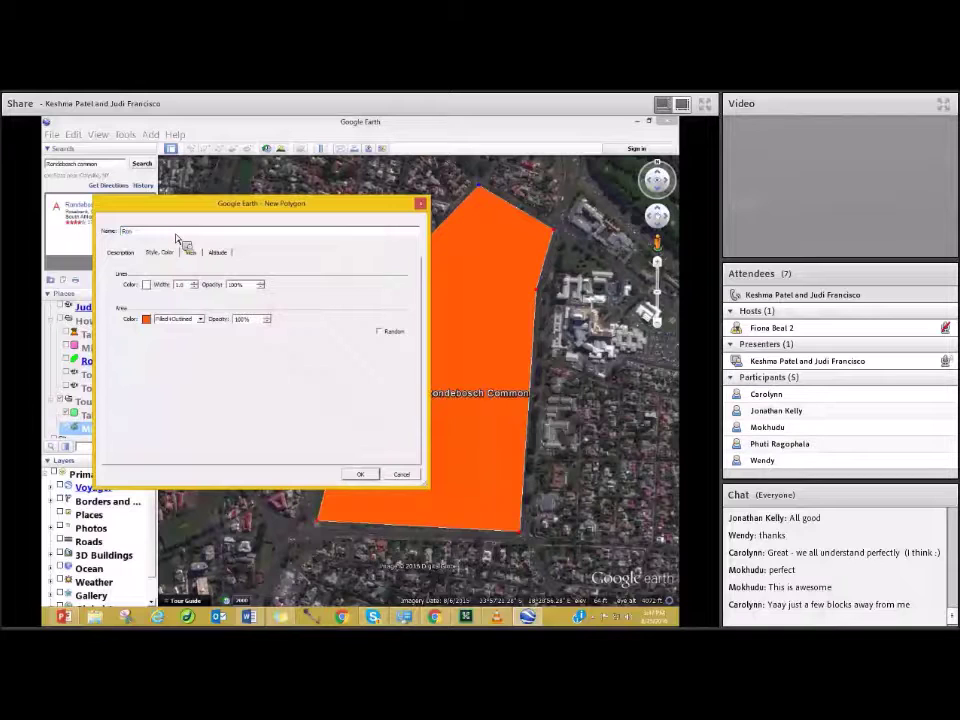
text(ndebosch)
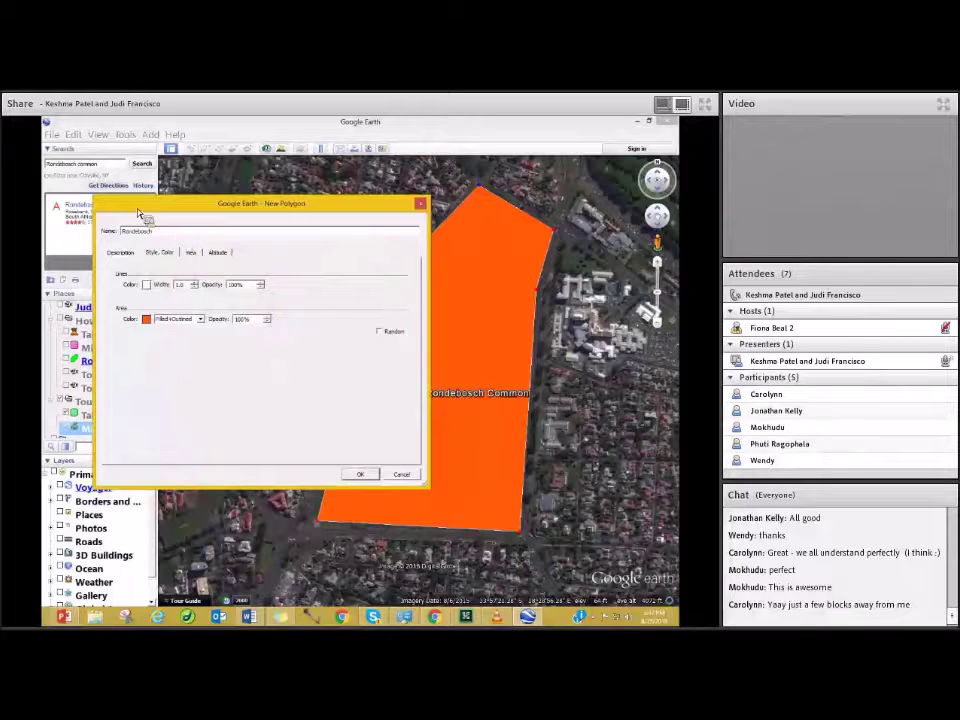
click(360, 475)
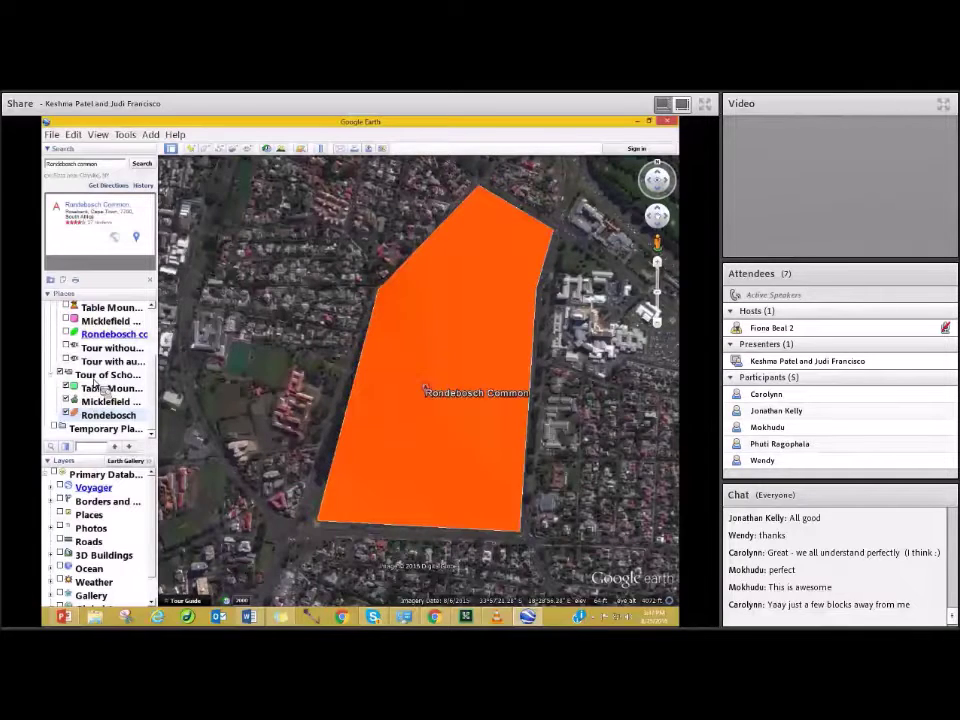
Step: Select the tour folder, Table Mountain, Micklefield School and the Rondebosch polygon in turn
click(110, 377)
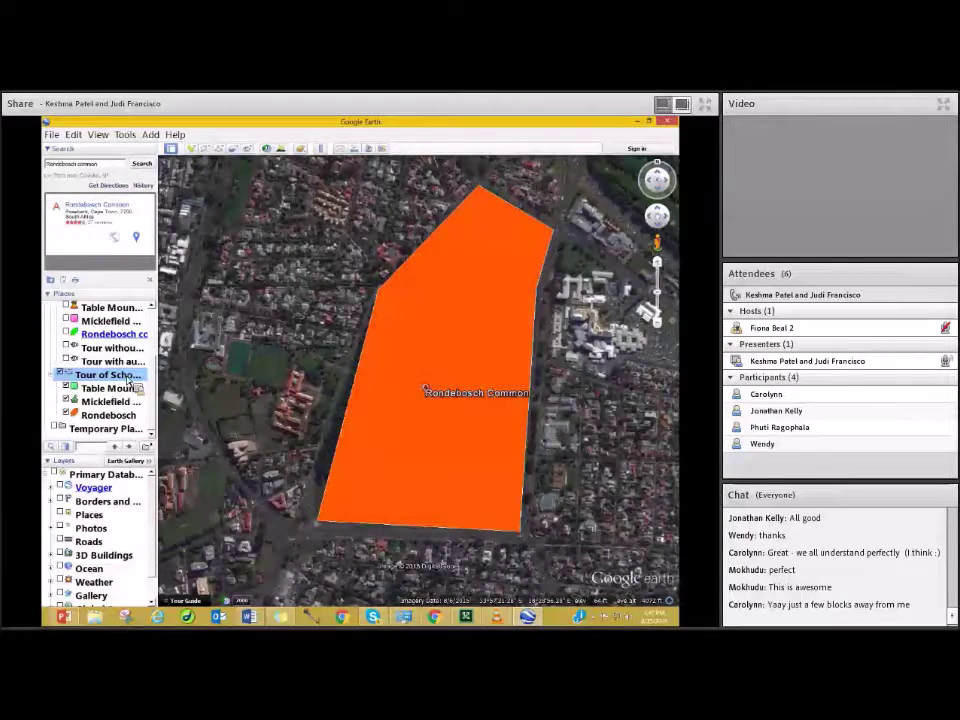
click(103, 390)
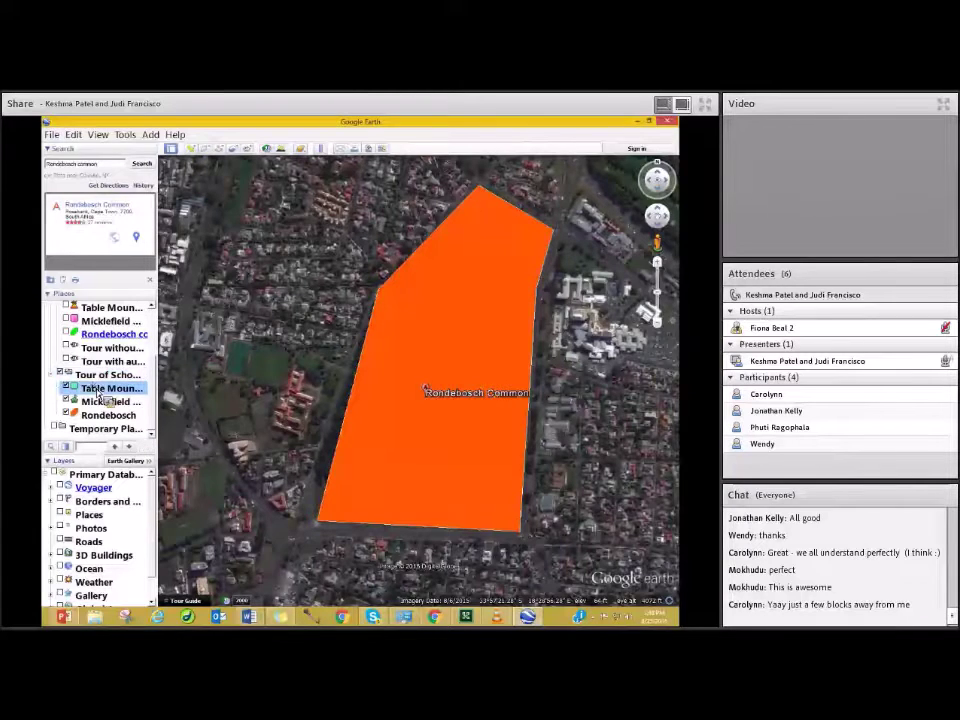
click(108, 402)
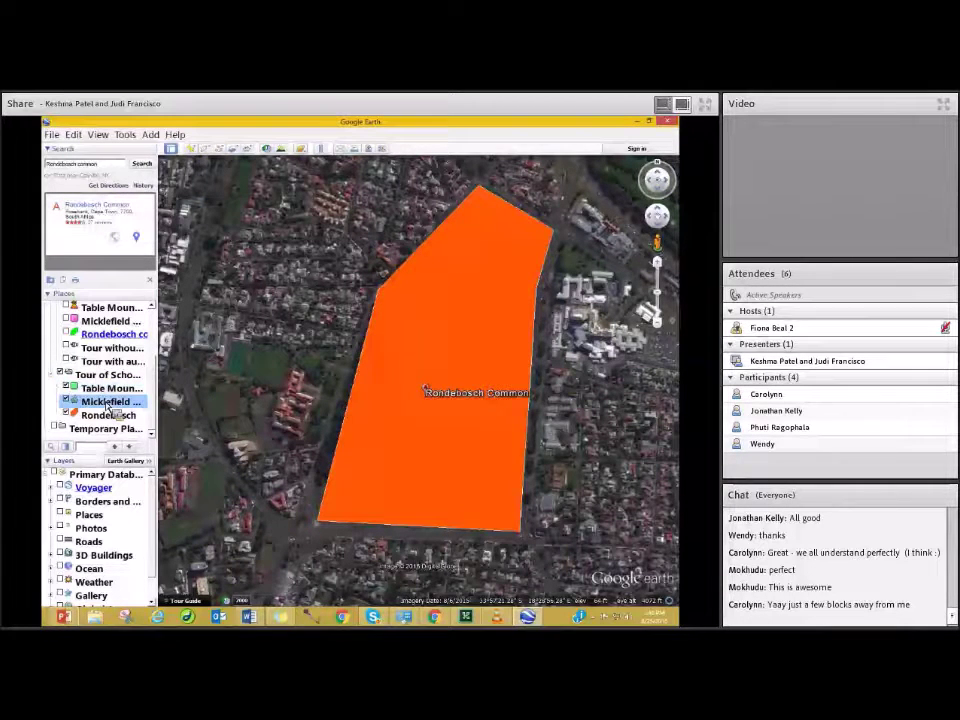
click(110, 415)
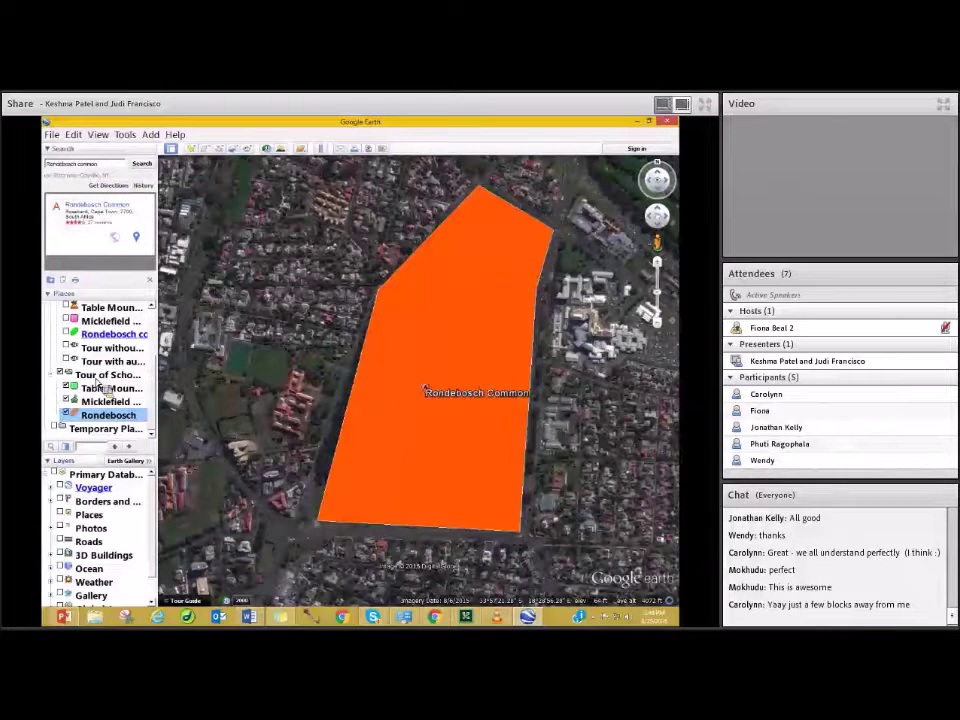
Step: Fly back to the Table Mountain Schoolnet Headquarter placemark
click(100, 378)
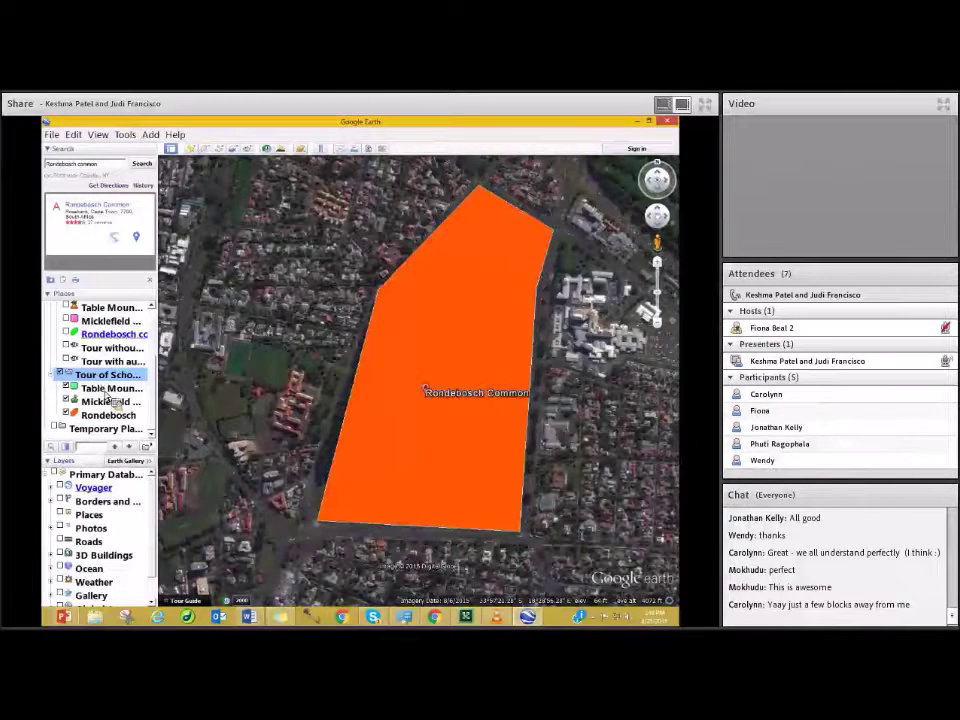
click(105, 390)
double_click(107, 397)
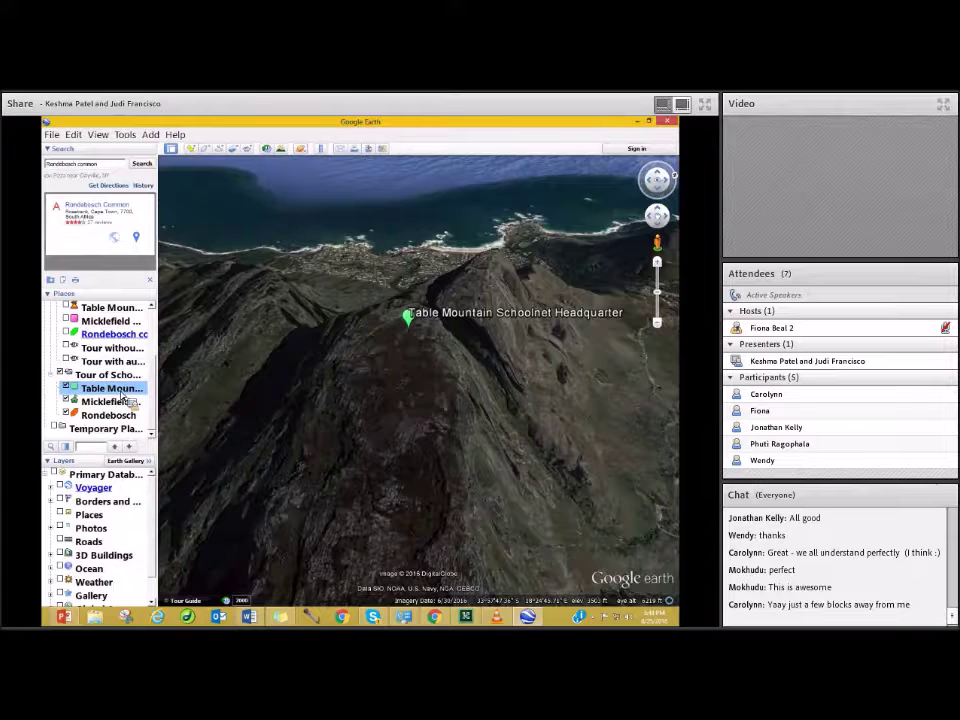
right_click(122, 397)
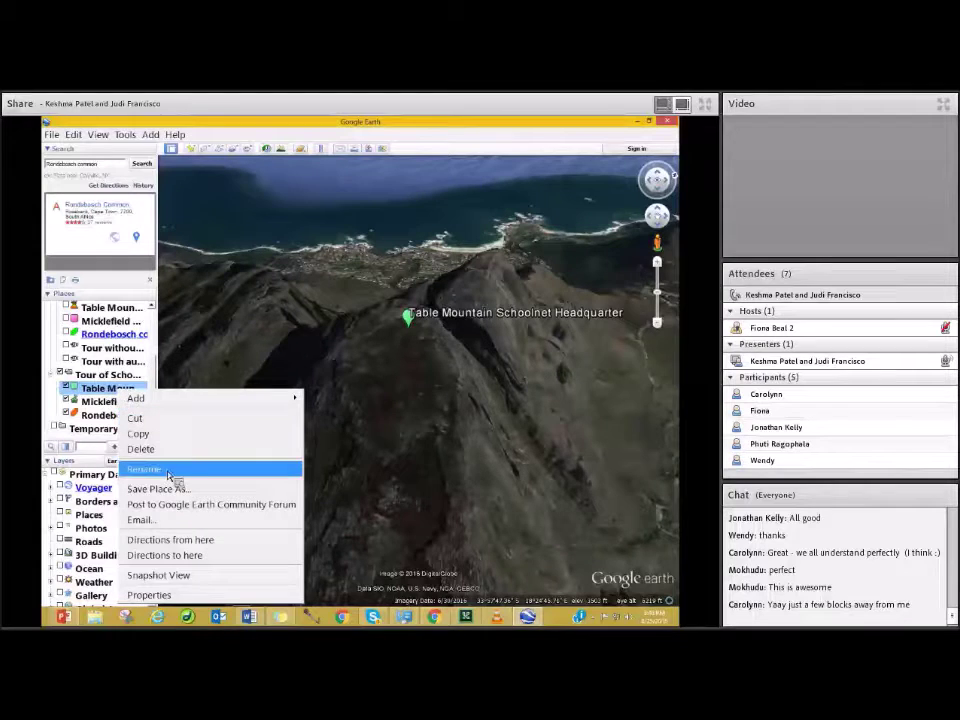
Step: Give Table Mountain the description 'Table Mountain is fantastic wonder of Cape Town.'
click(181, 596)
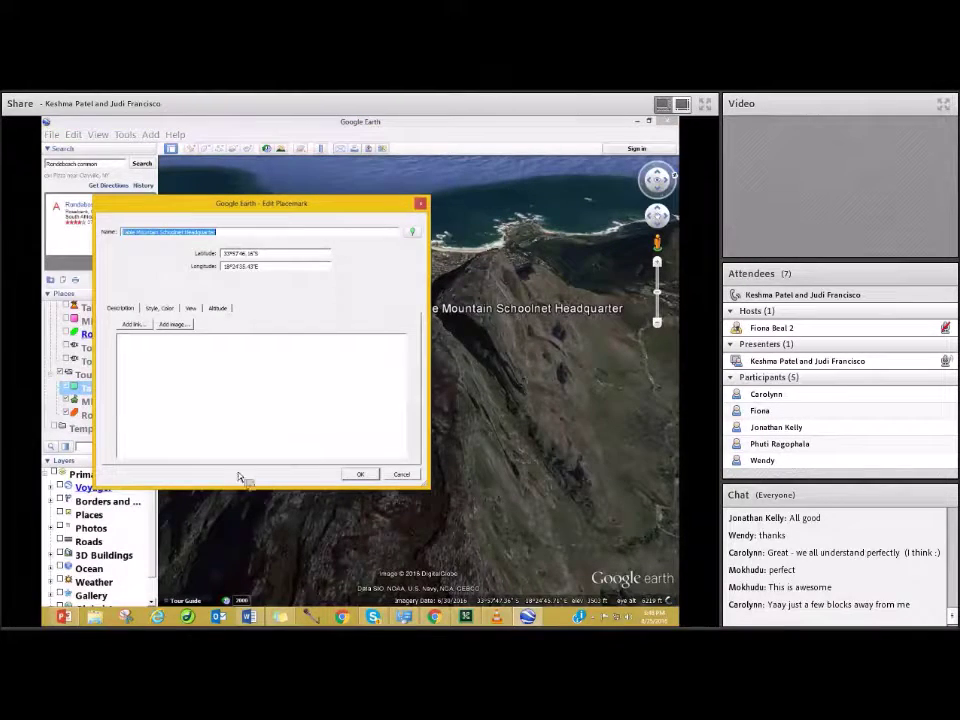
click(158, 354)
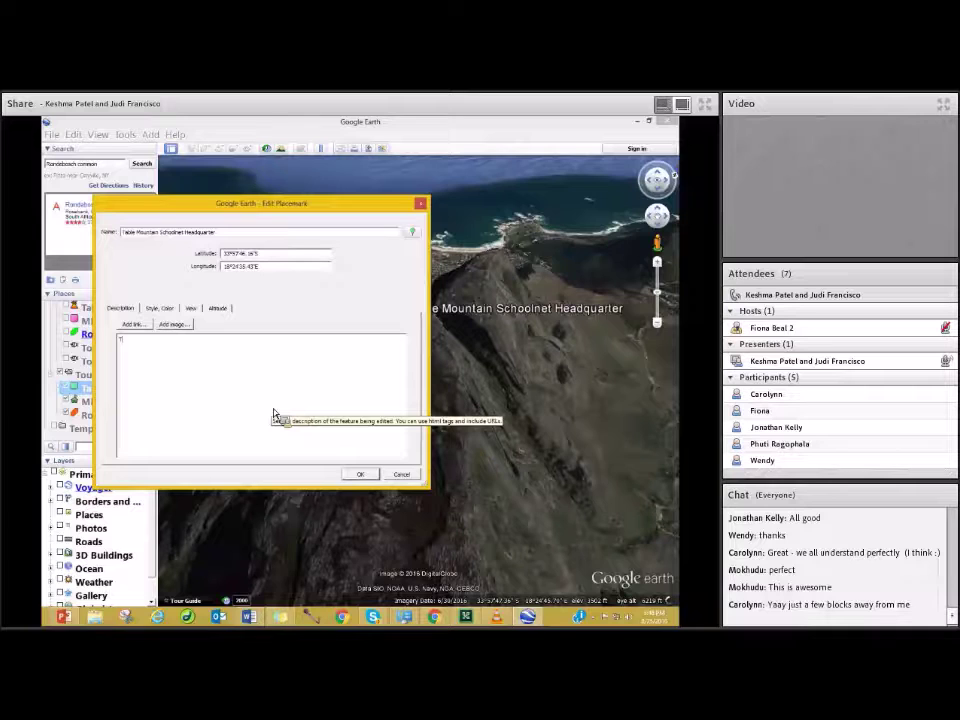
text(Mountain is )
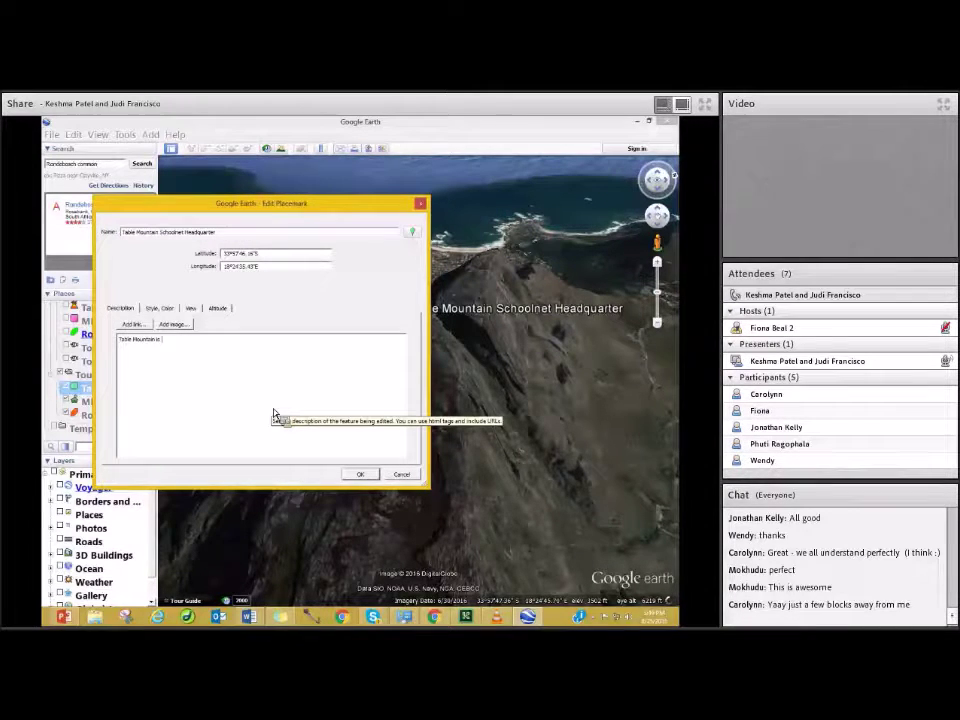
text(fantastic)
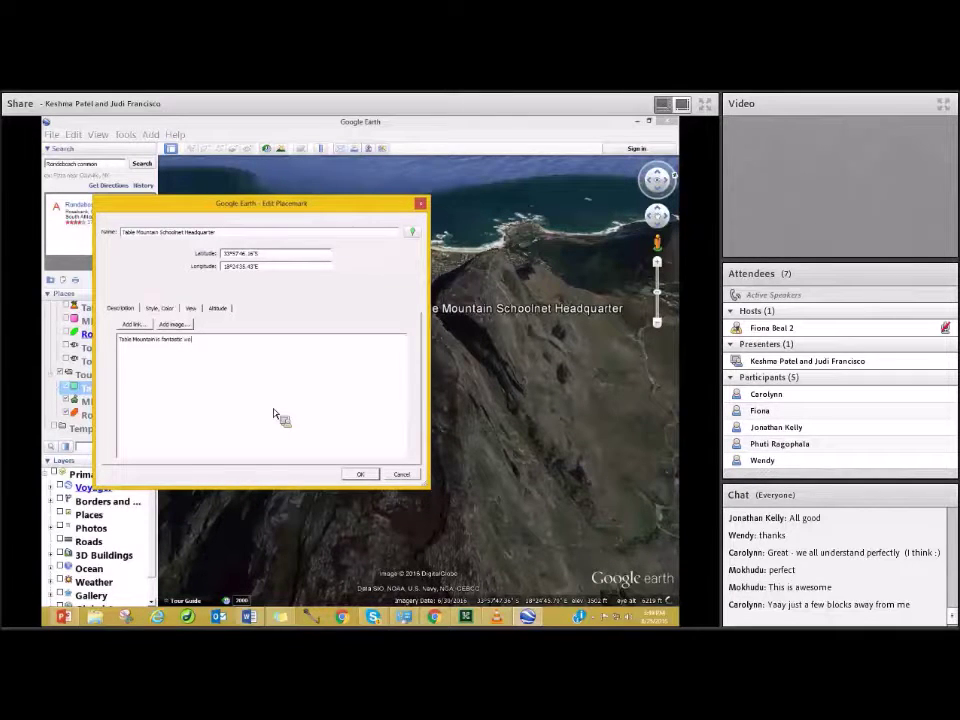
text( wonder of Cape town)
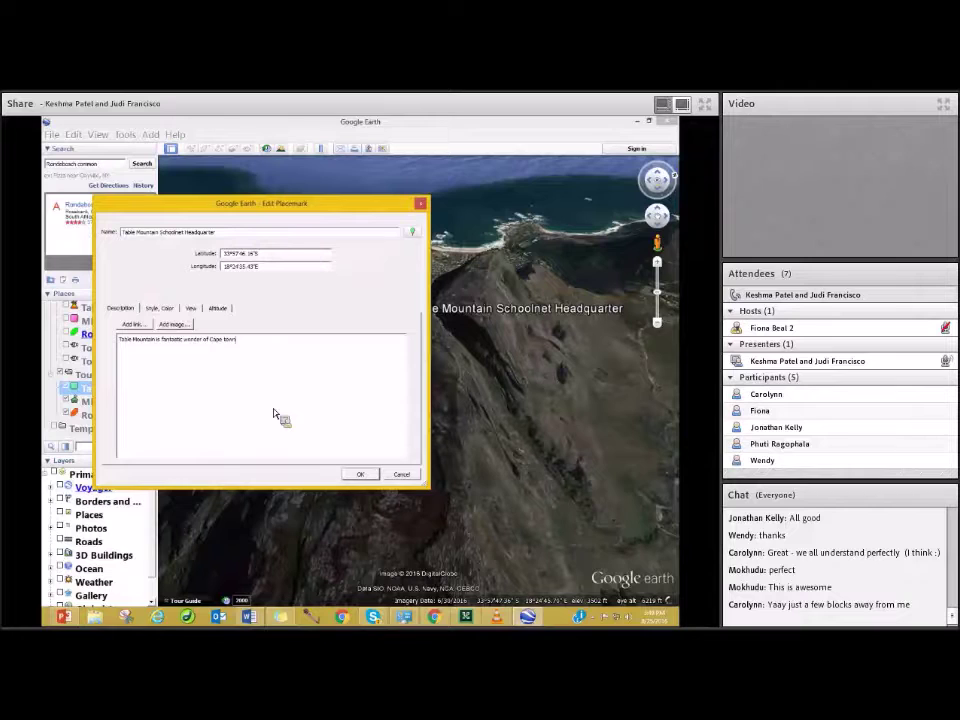
key(BackSpace)
key(BackSpace)
key(BackSpace)
text(own)
Step: Save the description and show the Table Mountain balloon, selecting then deselecting 'Town'
click(362, 474)
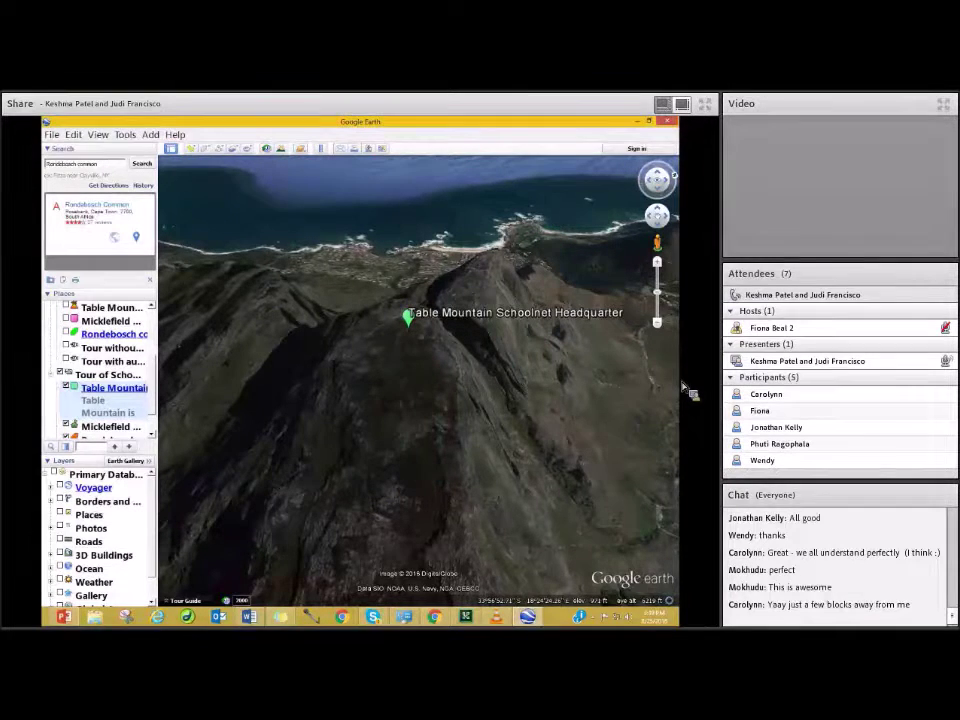
click(127, 399)
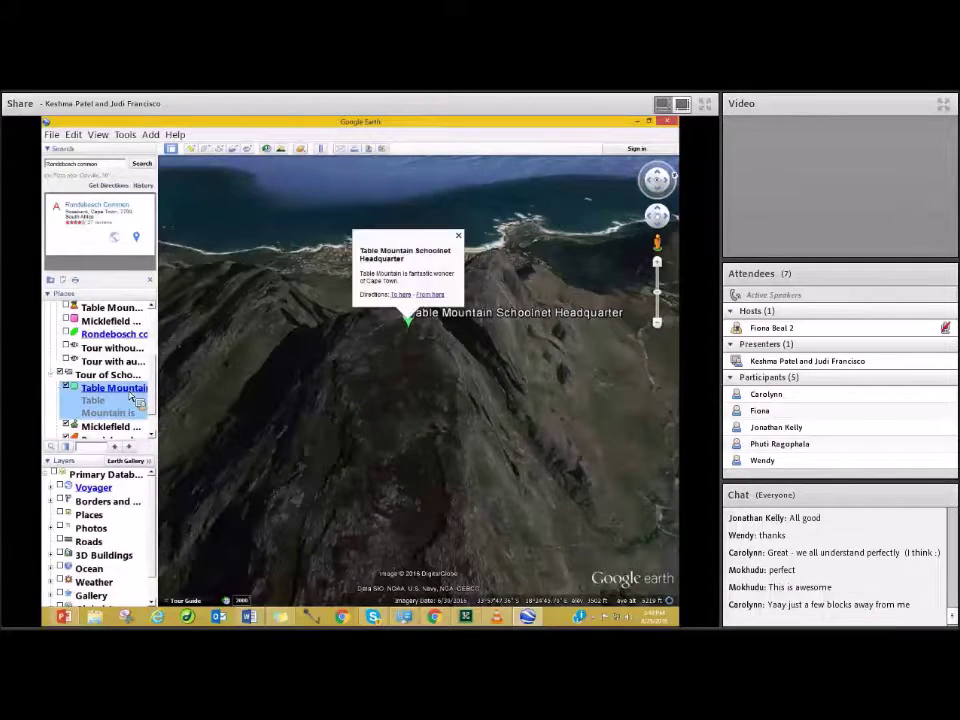
double_click(391, 281)
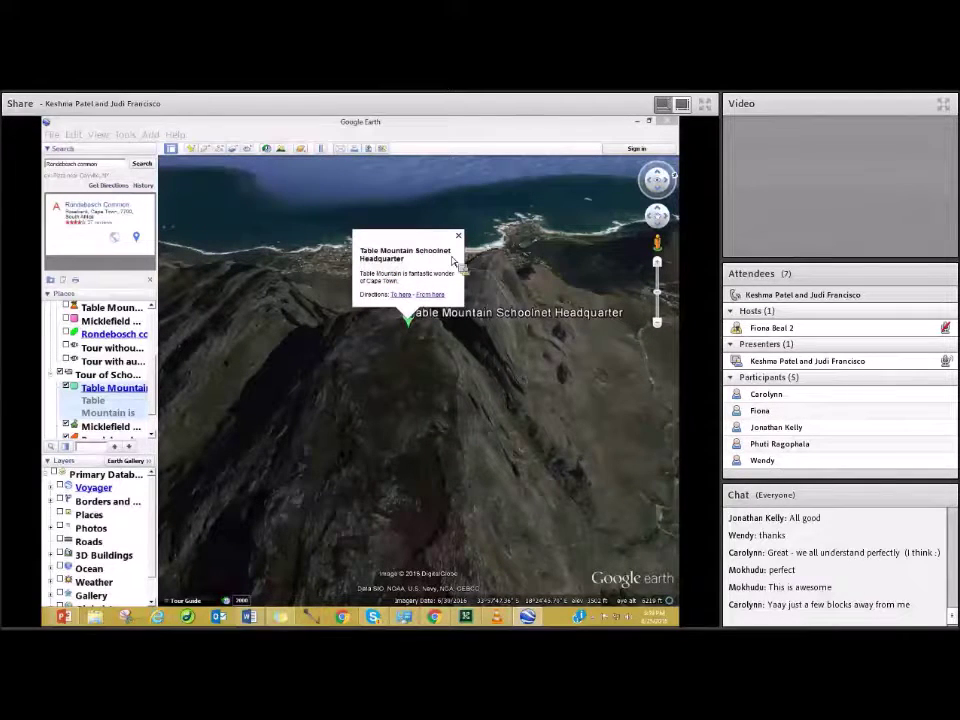
click(437, 261)
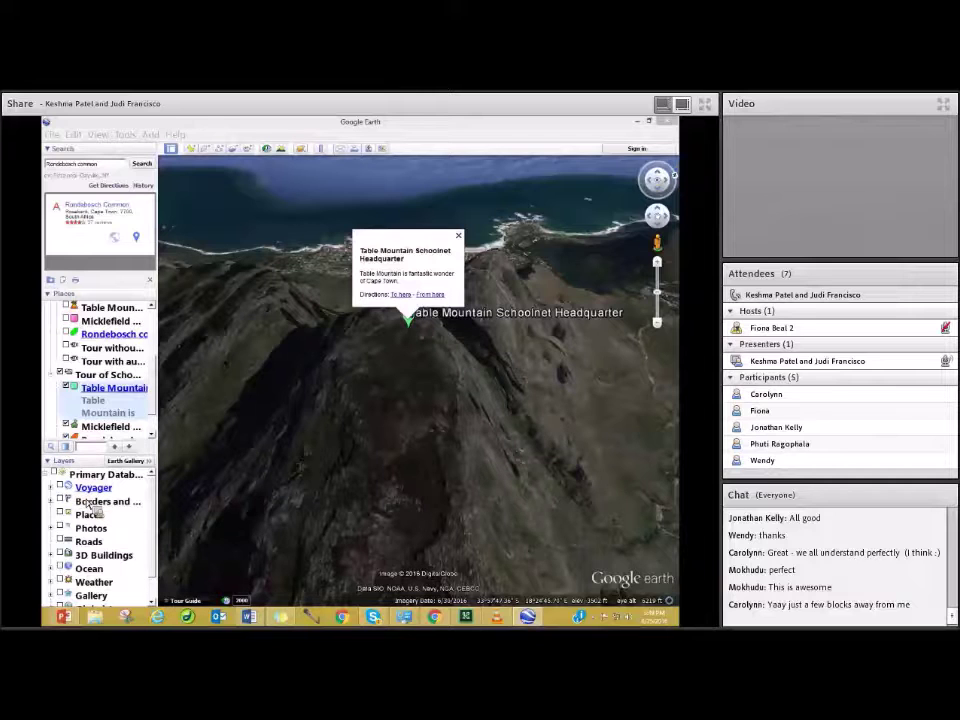
Step: Close the placemark balloon and show 3D Buildings and Borders and Labels, with Roads hidden
click(464, 245)
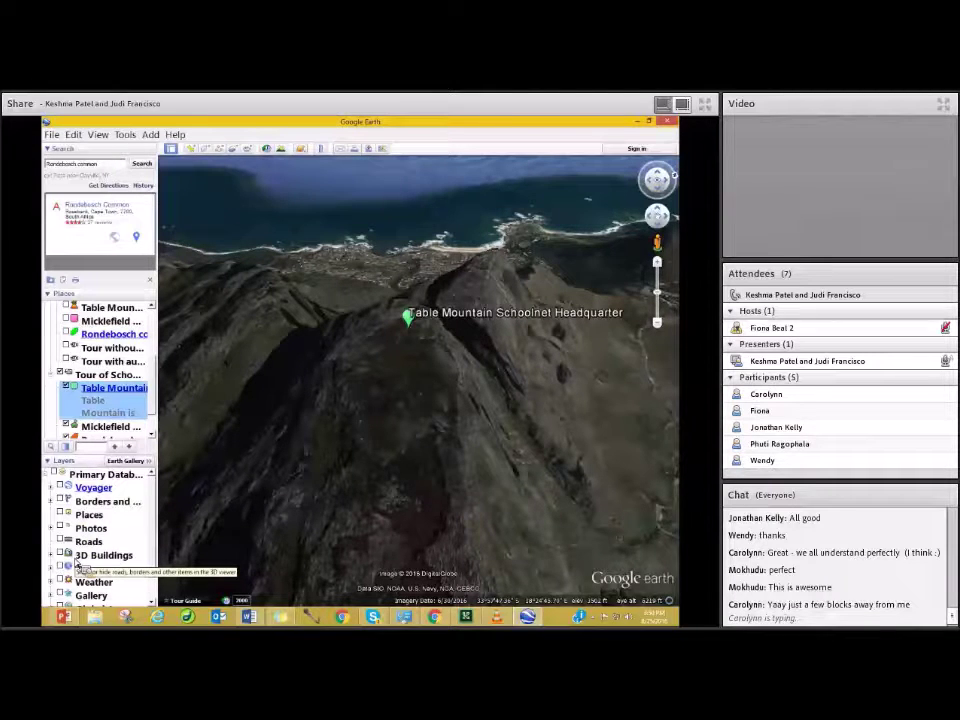
click(61, 542)
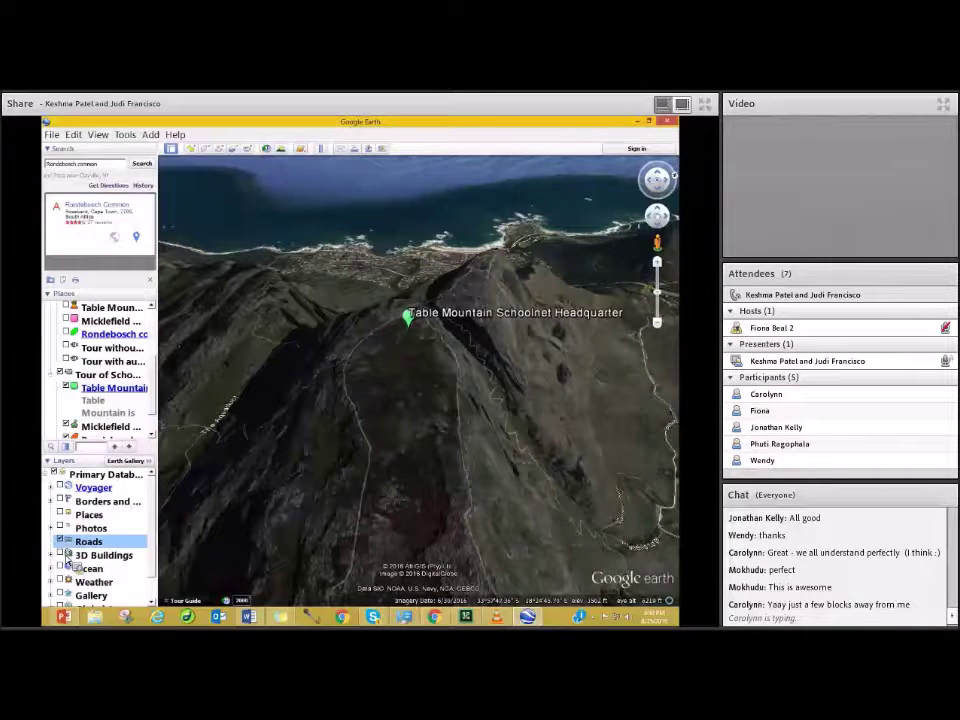
click(61, 555)
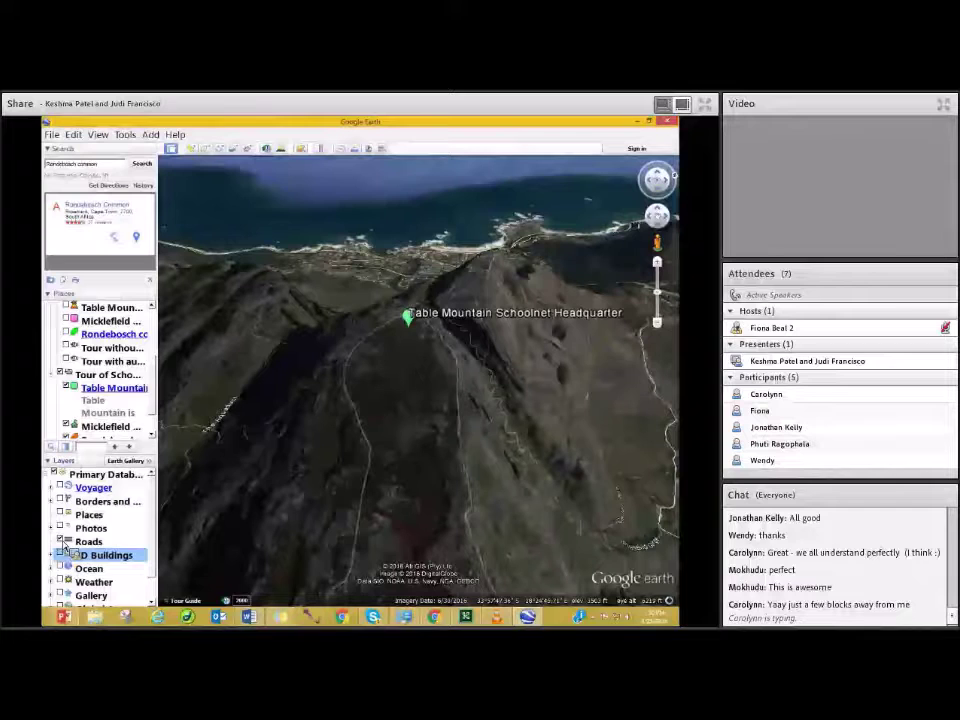
click(63, 503)
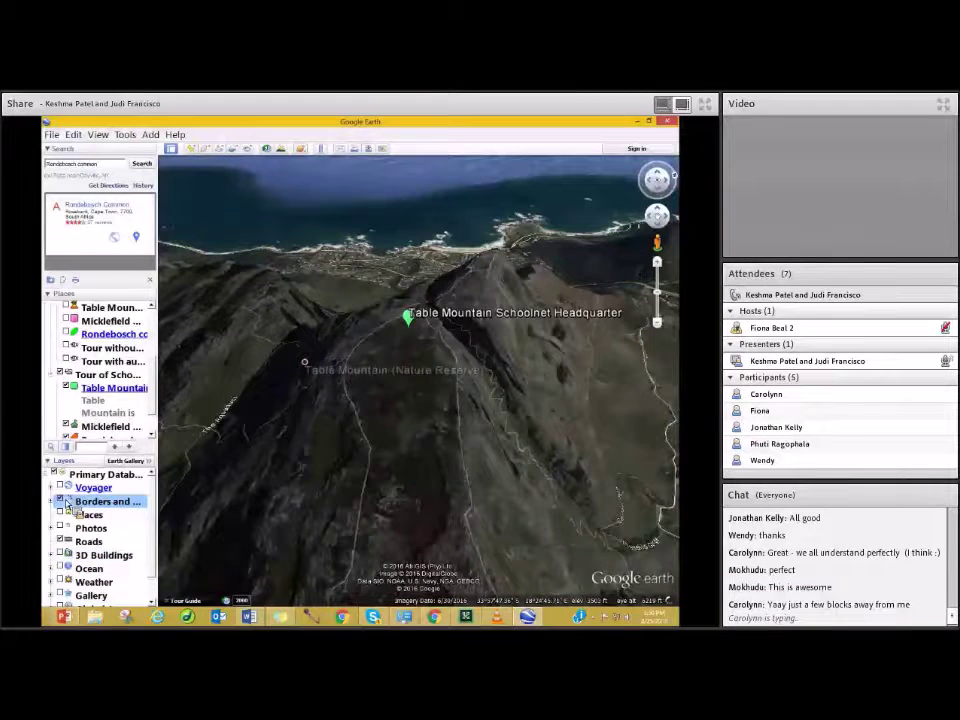
click(62, 542)
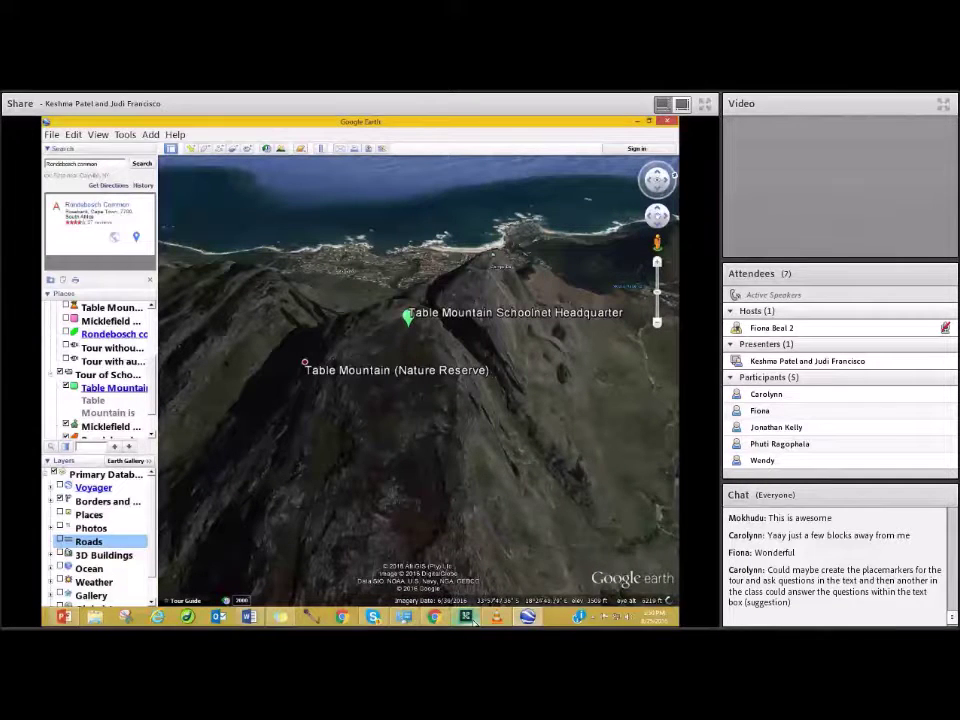
click(468, 616)
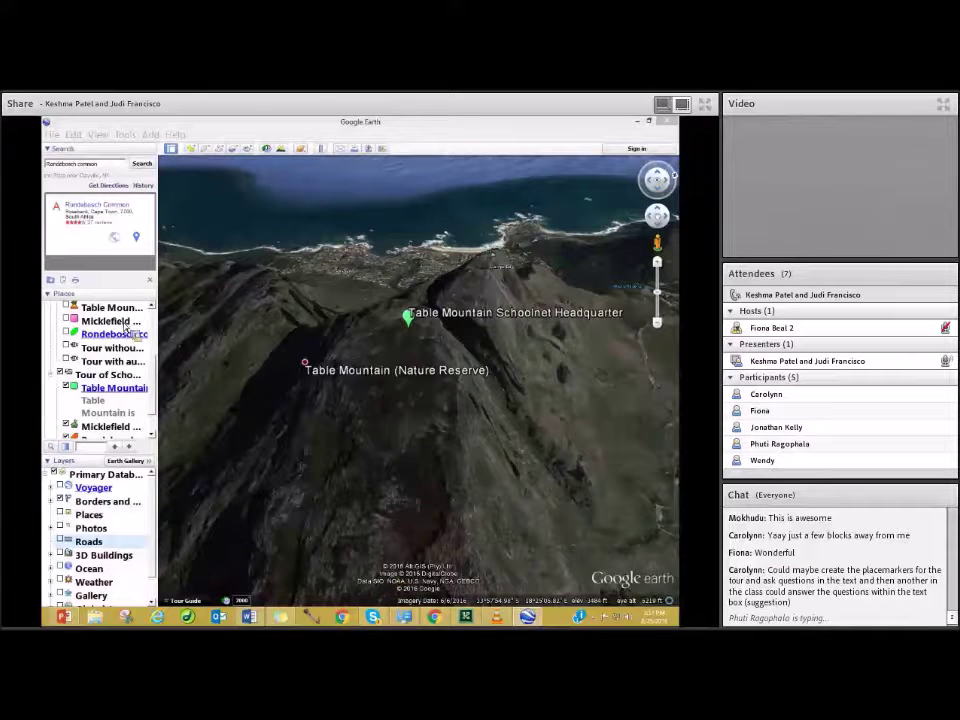
click(96, 378)
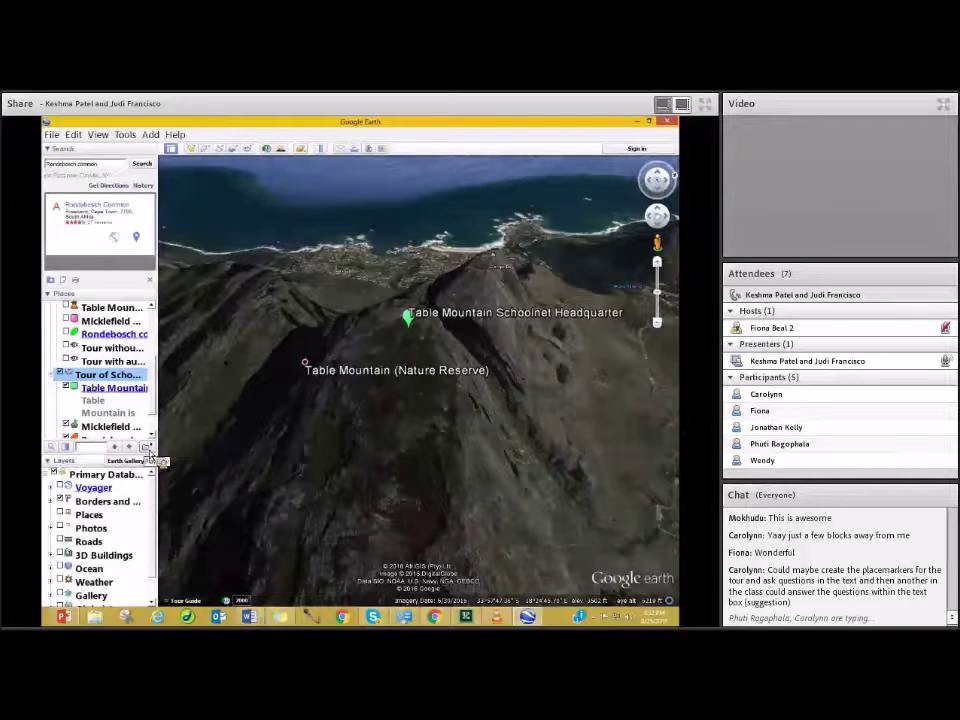
Step: Play the school tour through to the orange Rondebosch Common polygon
click(147, 447)
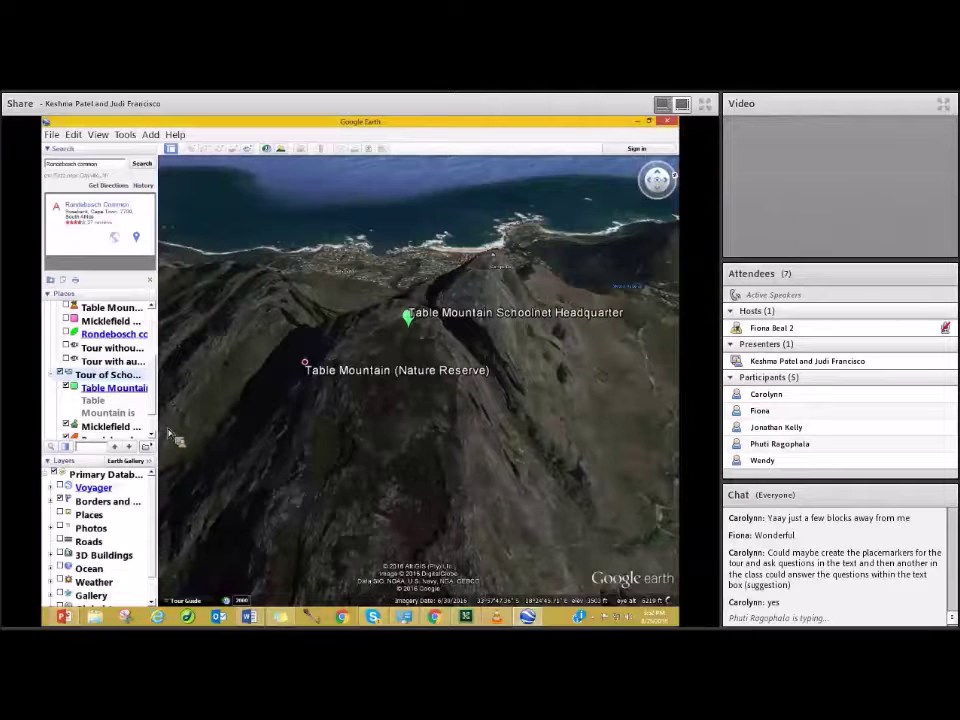
mouse_move(178, 438)
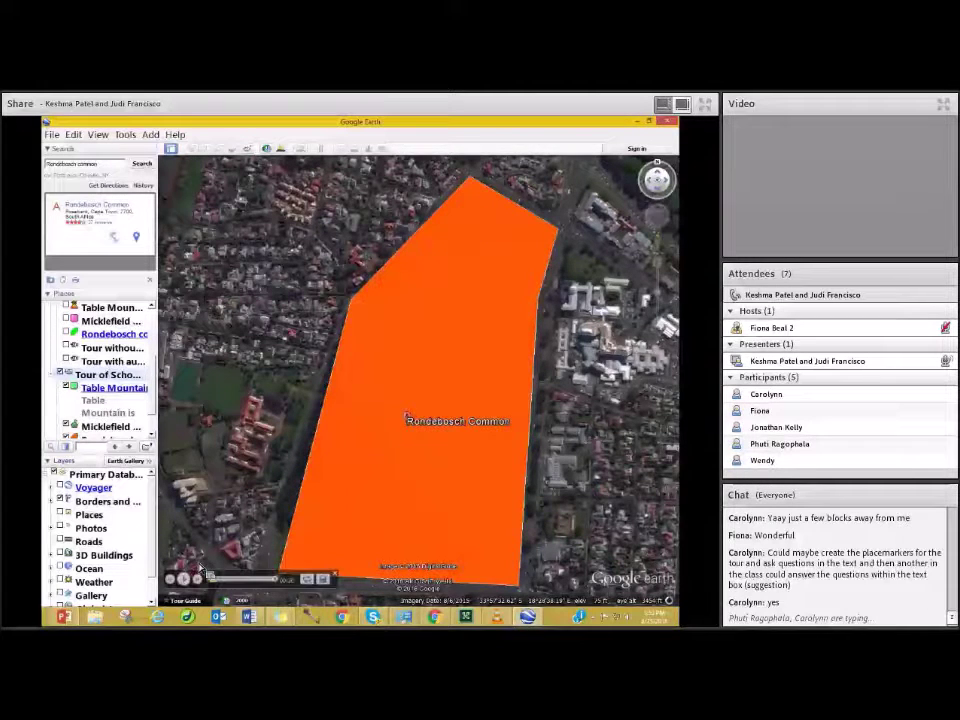
mouse_move(200, 570)
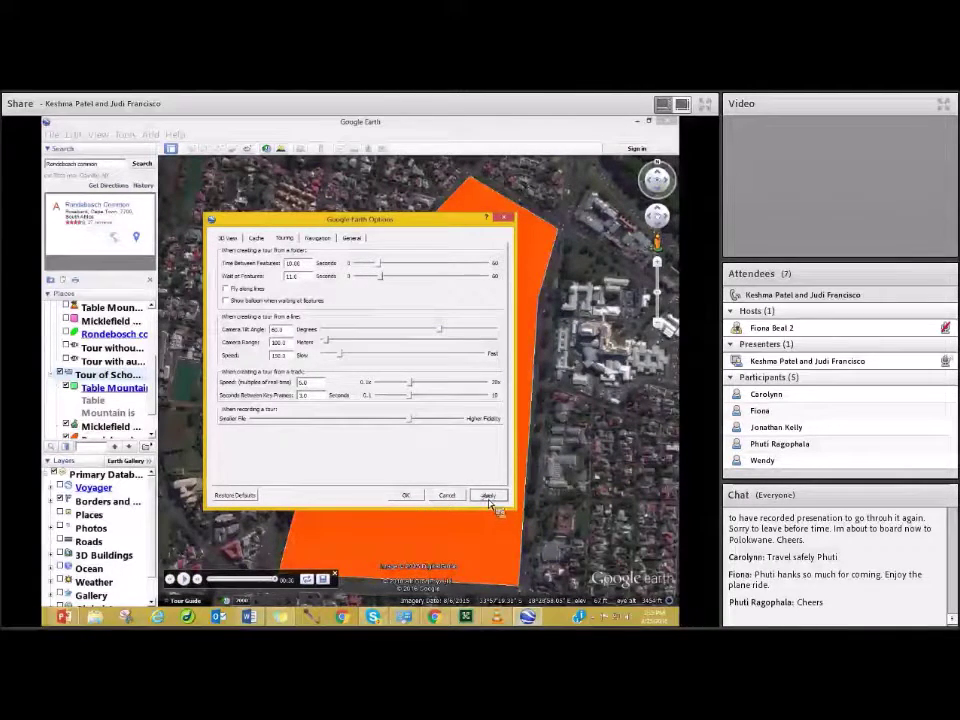
Step: Apply the touring options (10.0 s between features, 11.0 s wait) and close Options
click(416, 497)
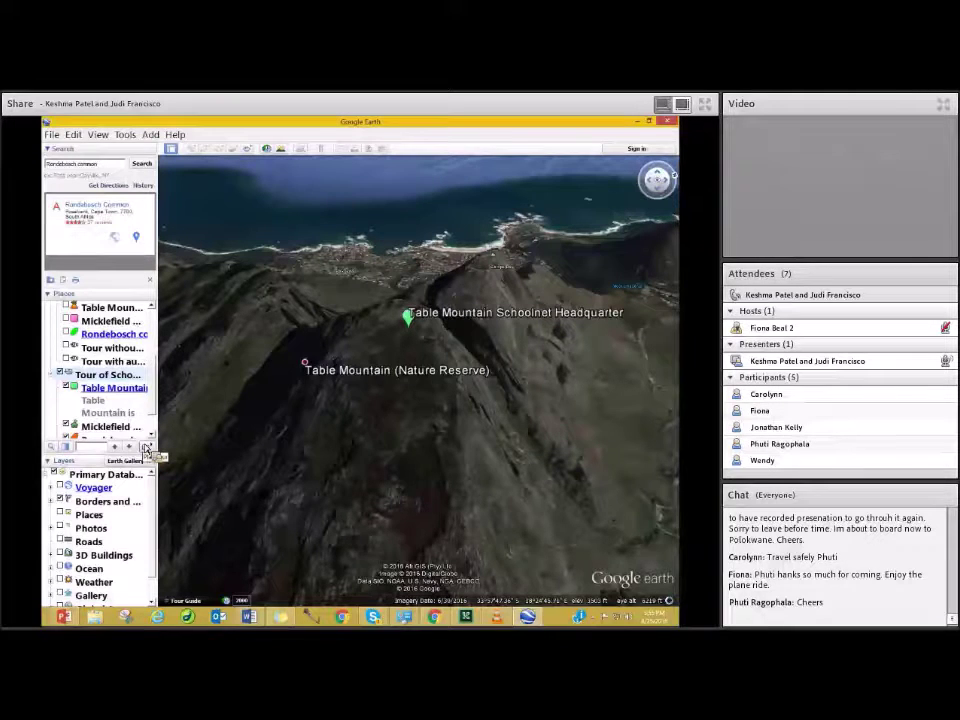
Step: Play the school tour, closing the Table Mountain Schoolnet Headquarter balloon, then stop it from the folder
click(143, 445)
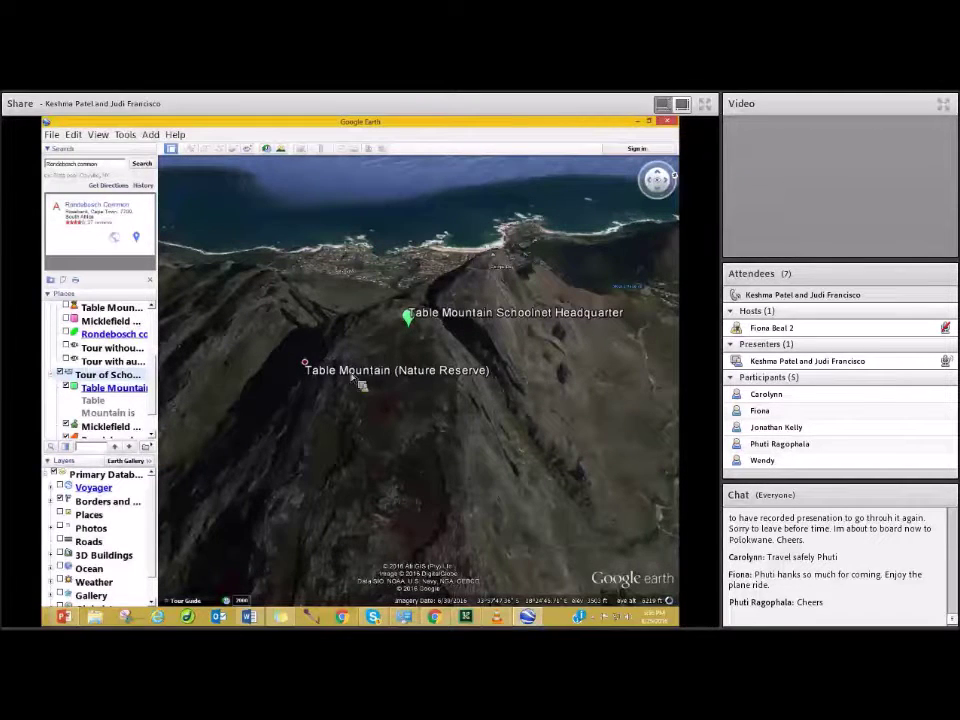
right_click(138, 388)
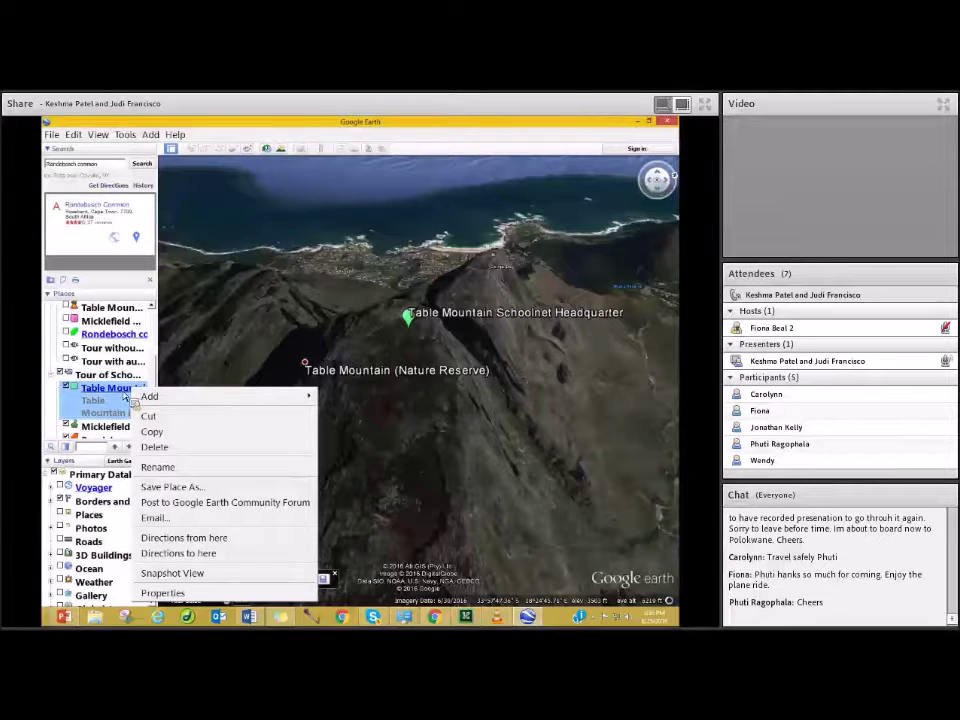
click(125, 398)
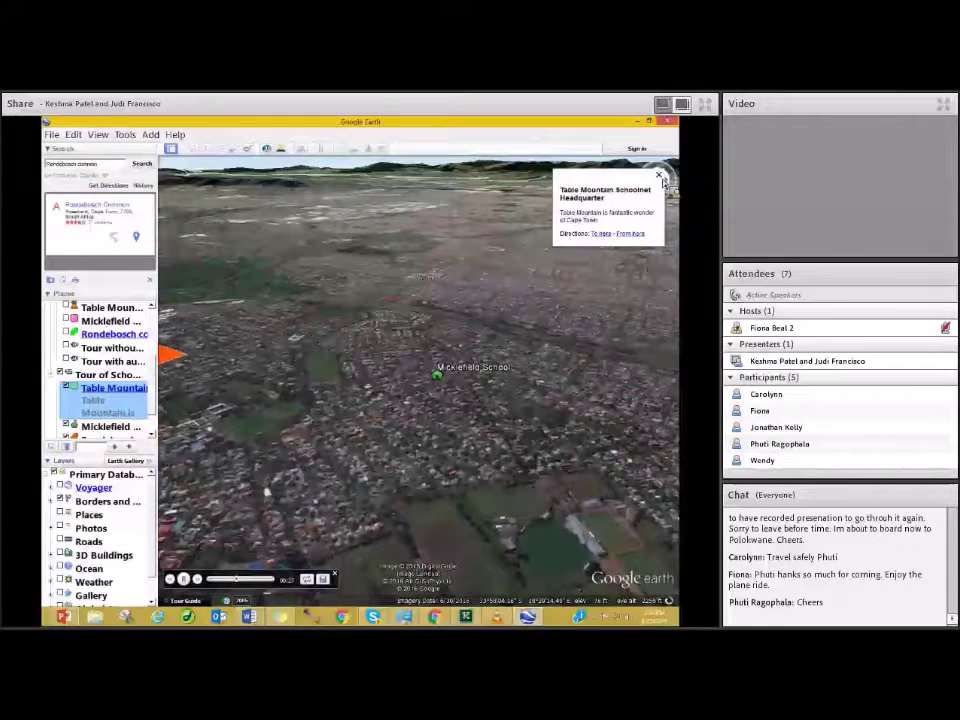
click(659, 177)
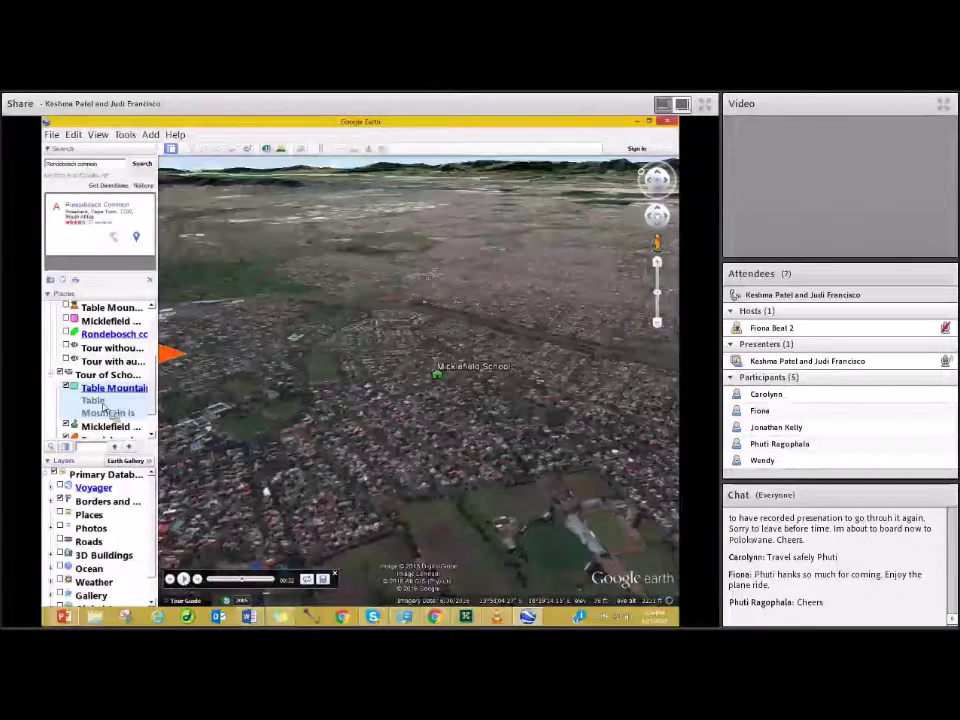
double_click(107, 376)
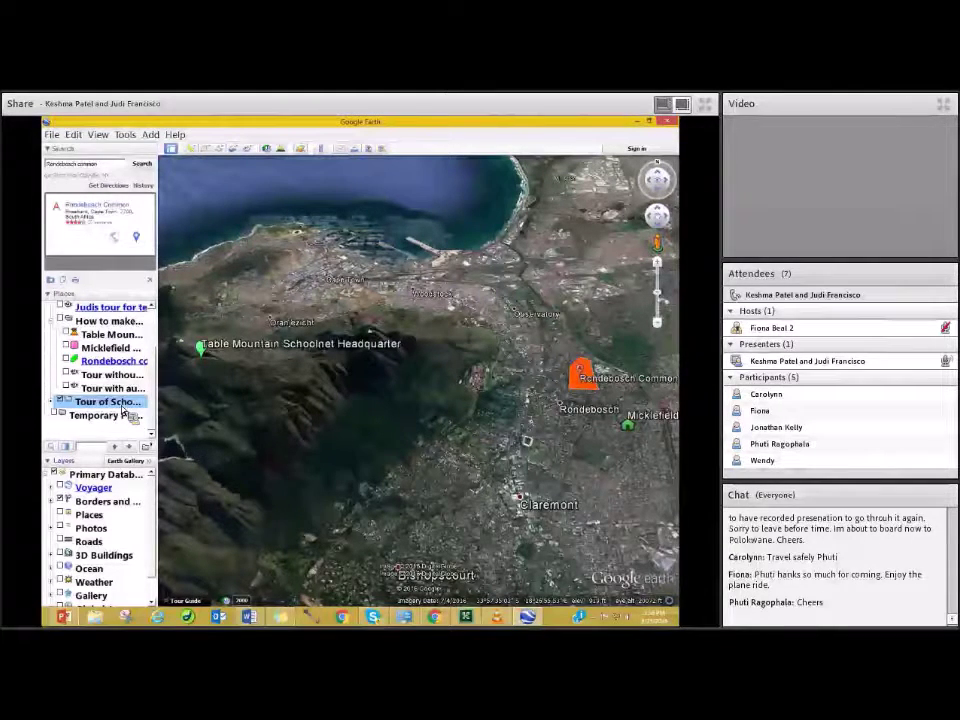
Step: Fly out to the Tour of Schools folder showing Table Mountain, Rondebosch Common and Micklefield
double_click(125, 410)
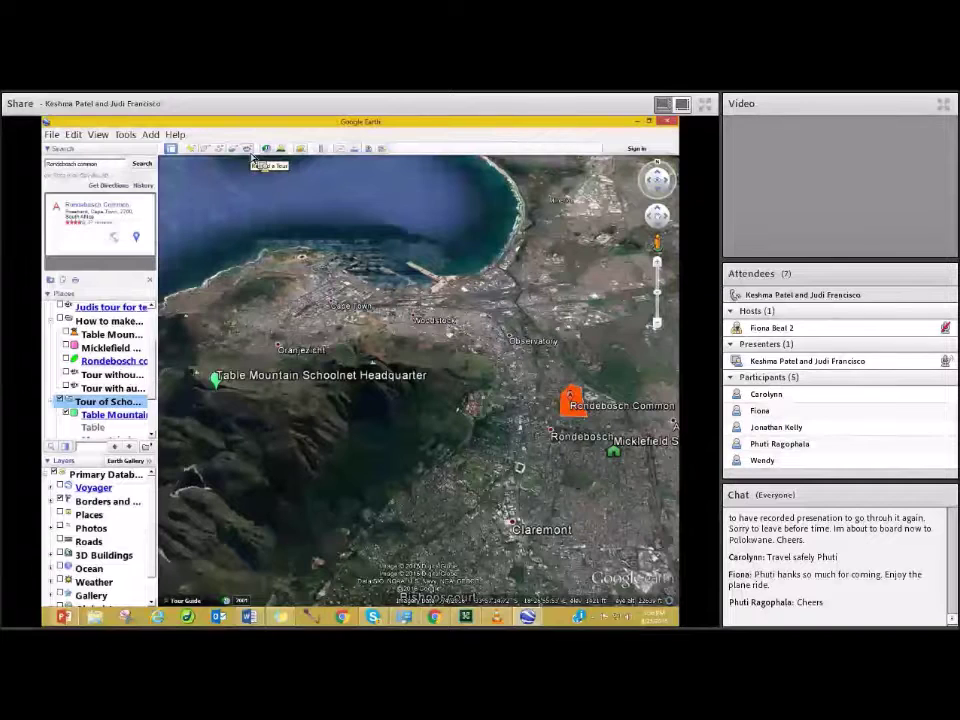
Step: Start recording a new tour over the wide Cape Town view
click(254, 152)
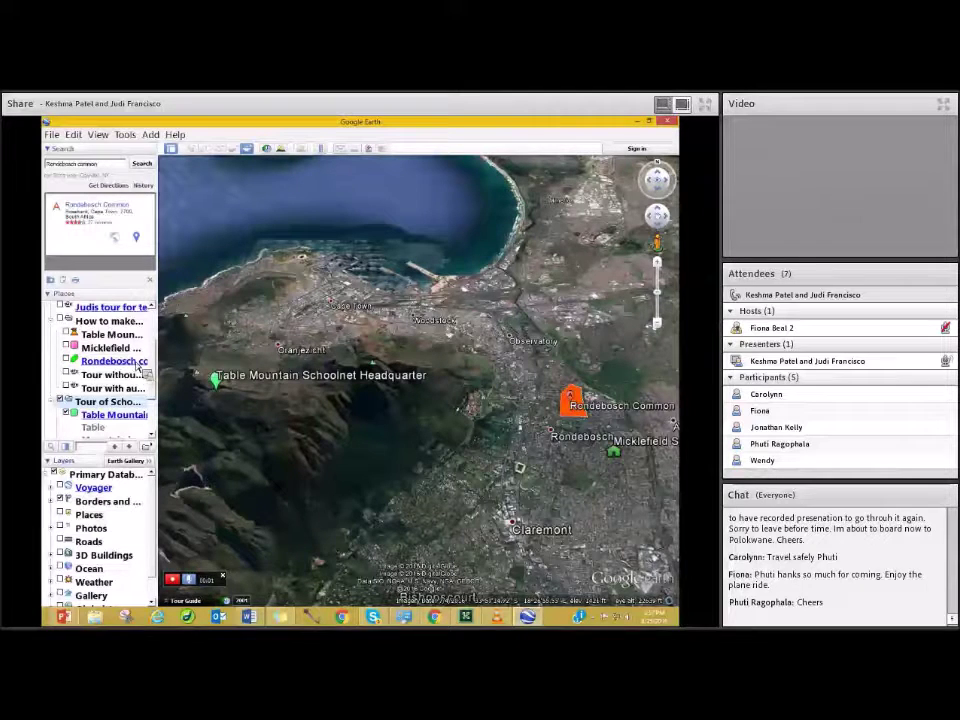
Step: Record a flight to Table Mountain, closing its balloon and panning across the Nature Reserve
double_click(117, 338)
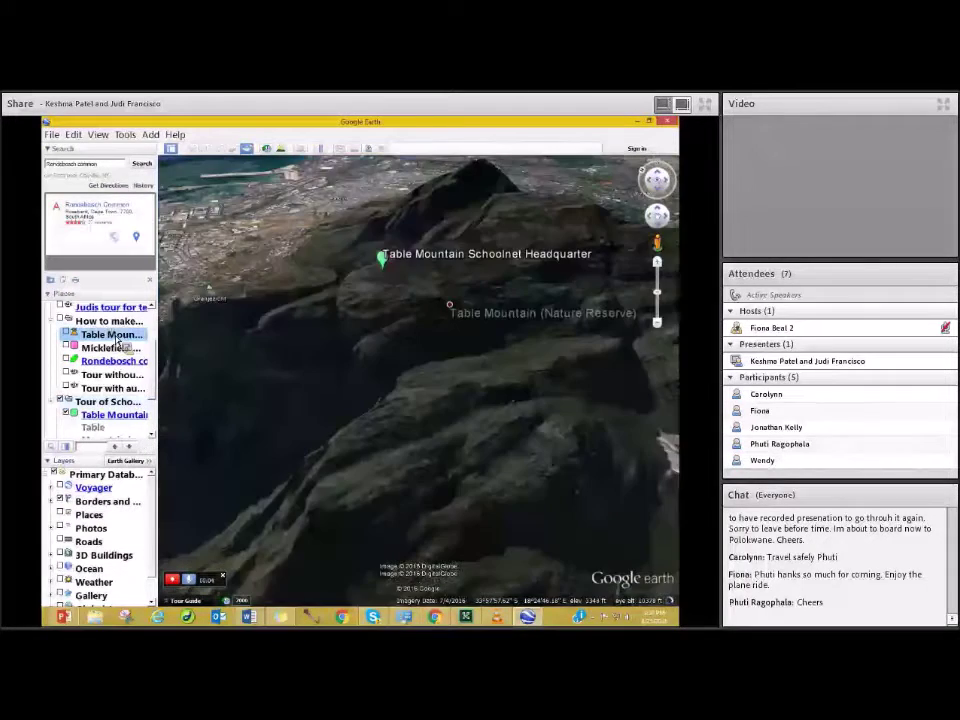
scroll(120, 420, down, 2)
click(117, 415)
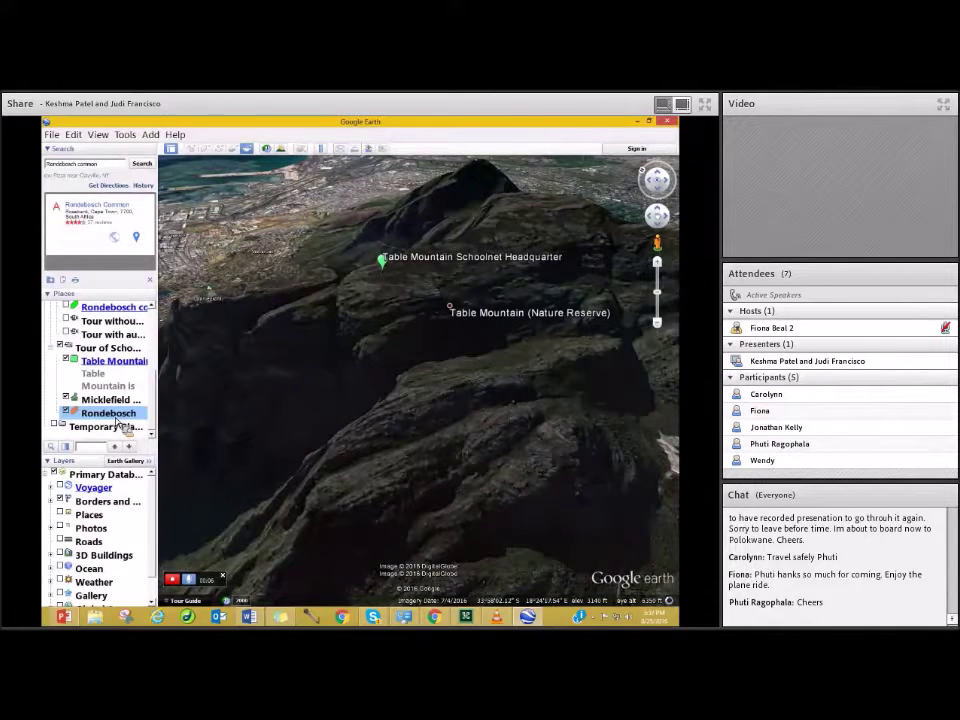
double_click(119, 374)
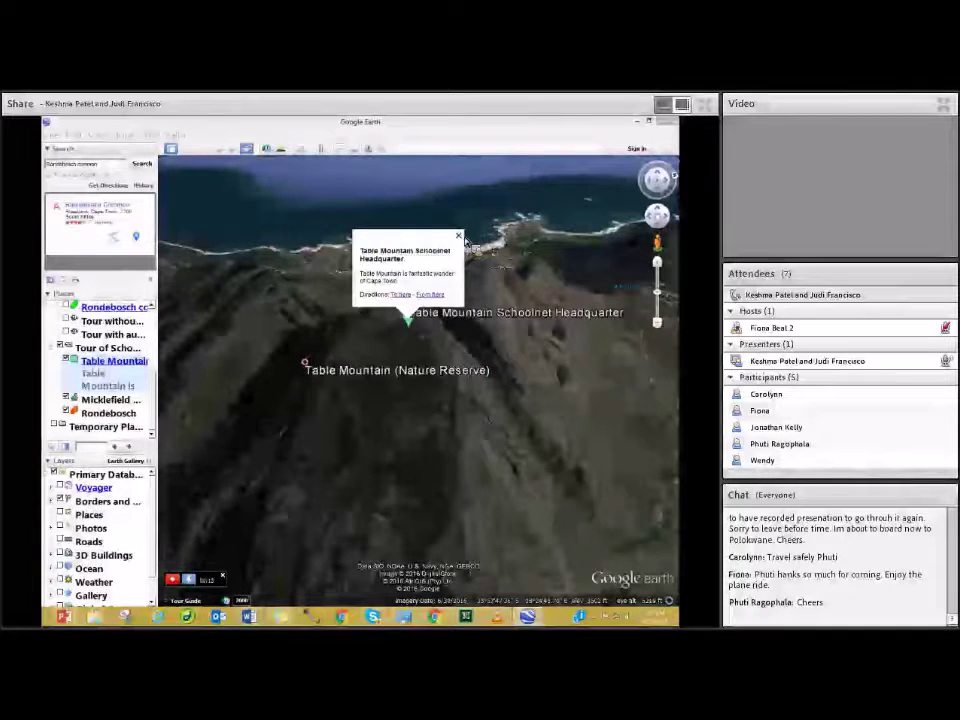
click(458, 237)
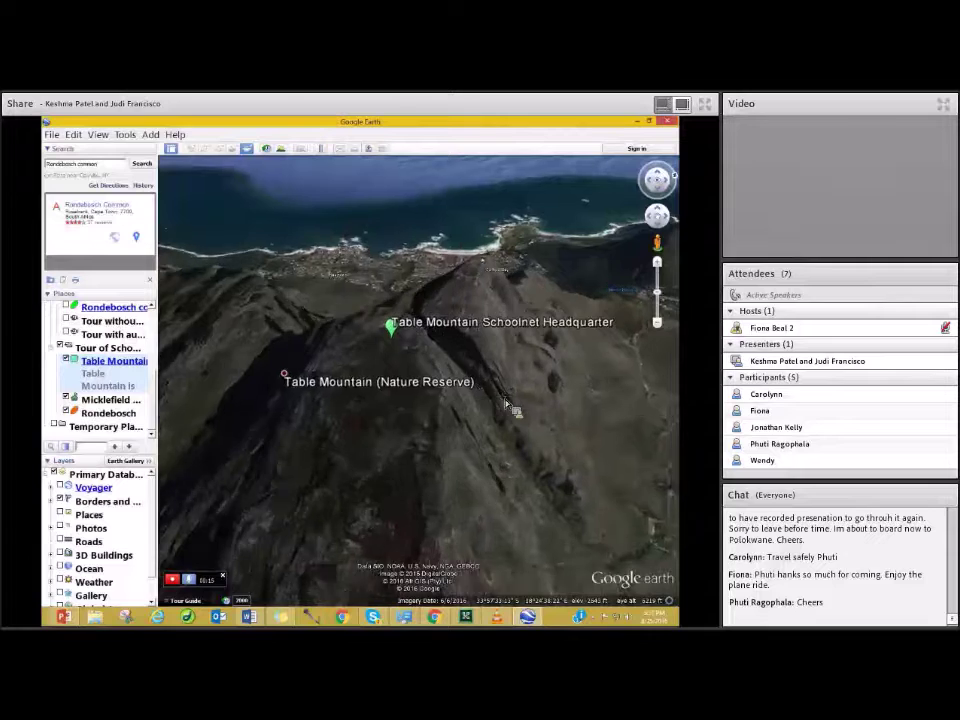
drag(507, 405, 381, 420)
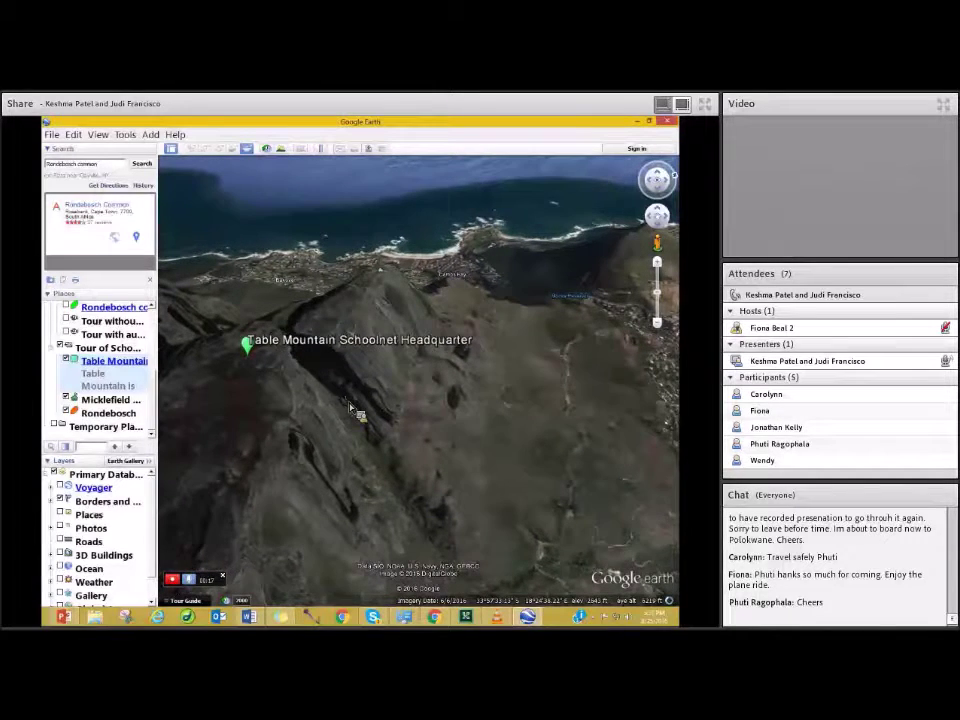
drag(350, 410, 630, 322)
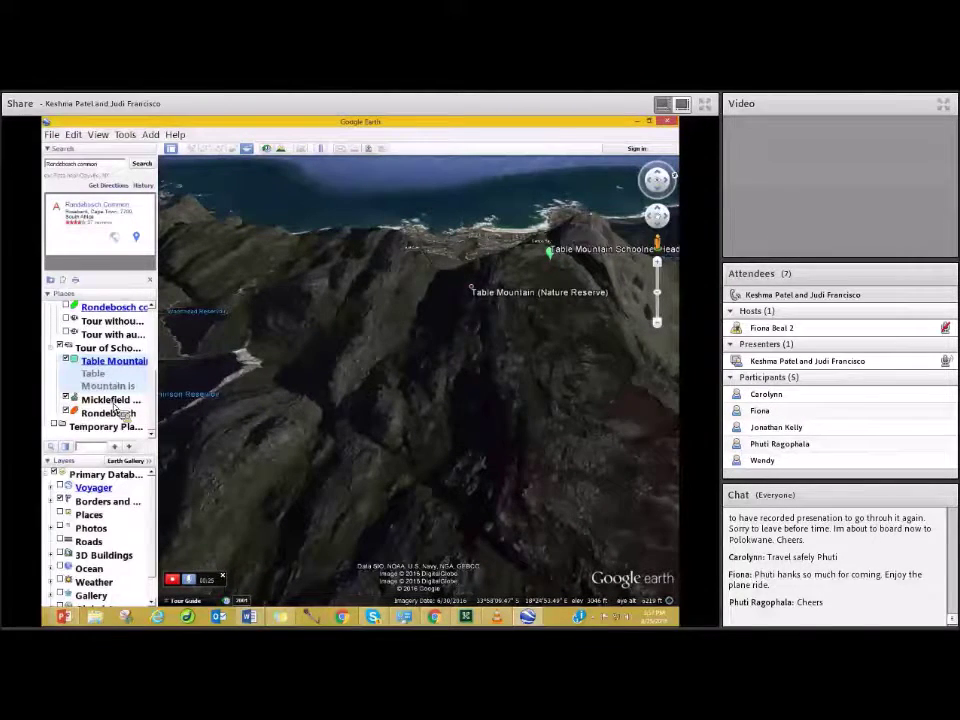
Step: Fly on to Micklefield and Rondebosch Common, tilt over the Common, and stop recording
double_click(118, 404)
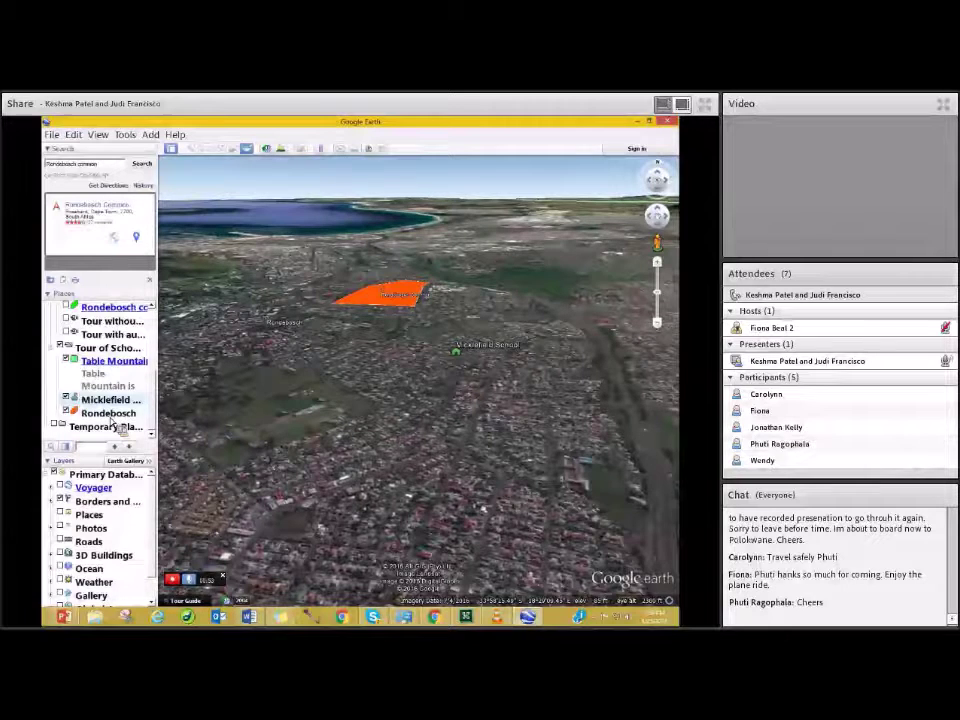
double_click(114, 416)
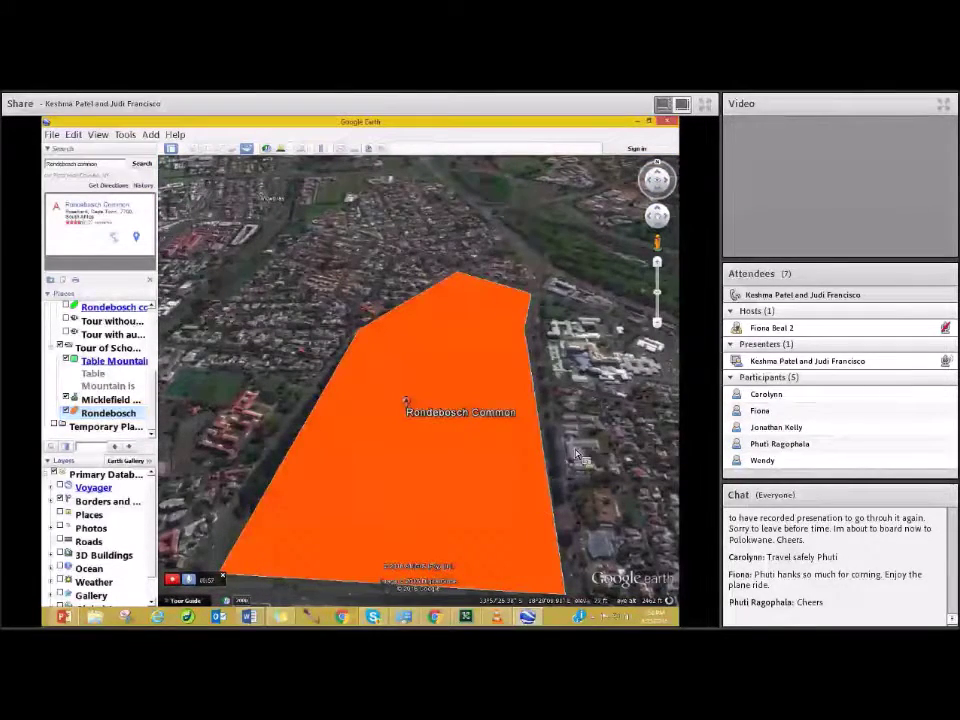
middle_drag(578, 462, 516, 507)
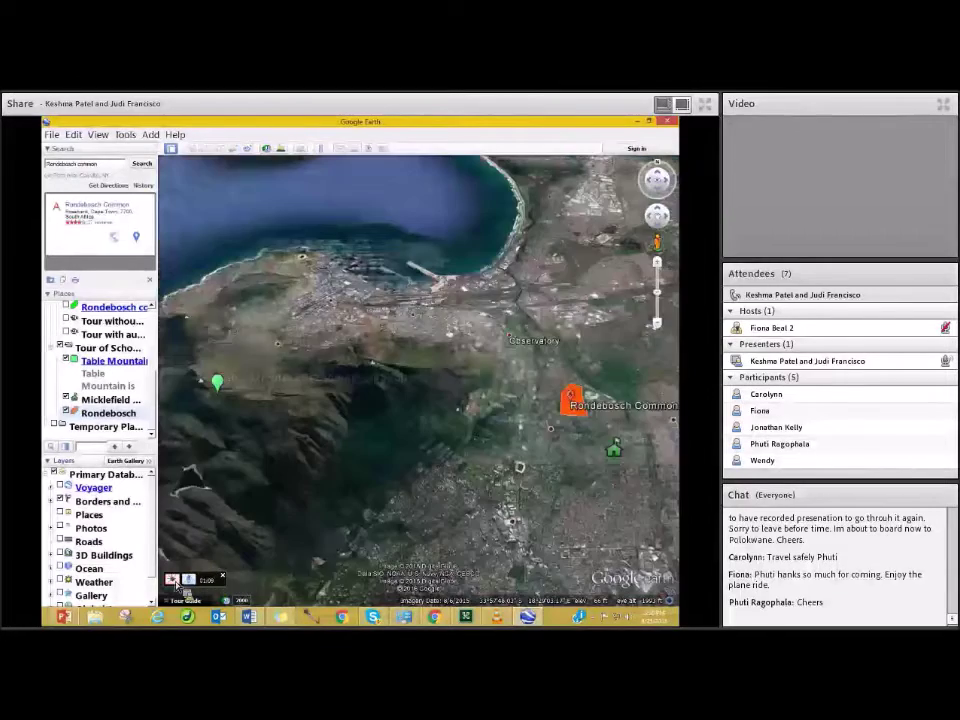
click(174, 581)
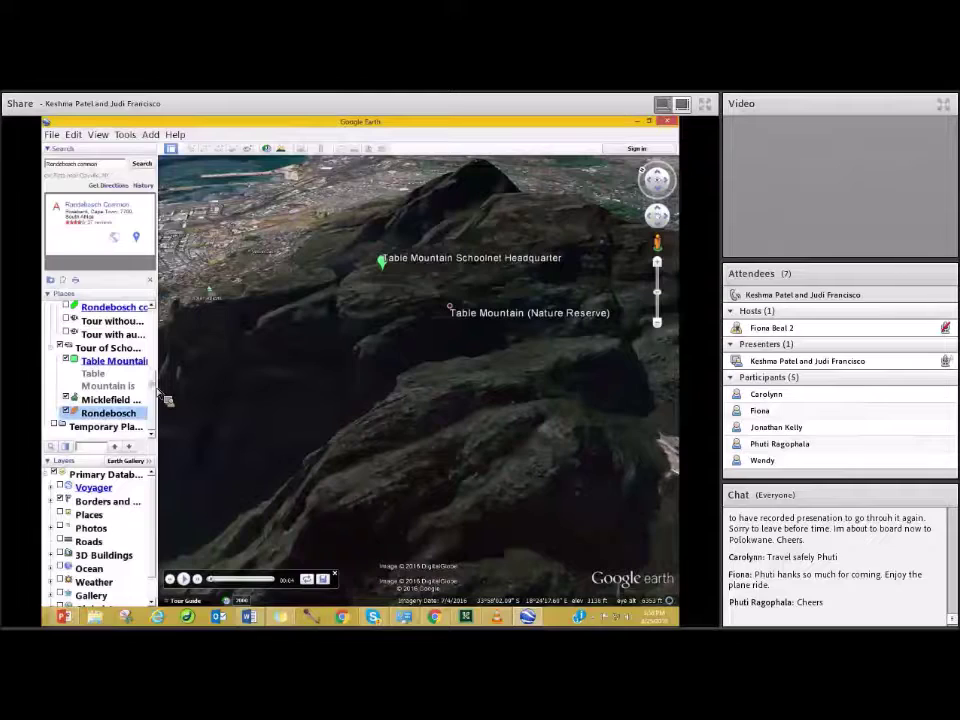
Step: Rearrange an item in the Places list after the tour playback ends
drag(93, 372, 110, 378)
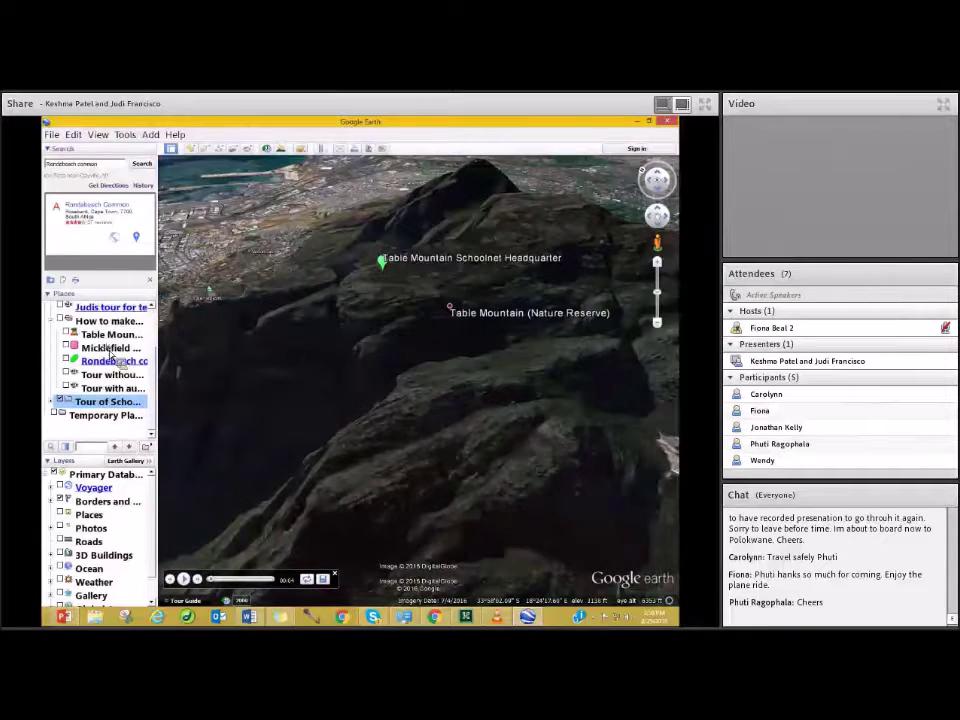
Step: Play 'Tour with audio' from the school tour folder and pause it at 00:07 over Table Mountain
double_click(121, 405)
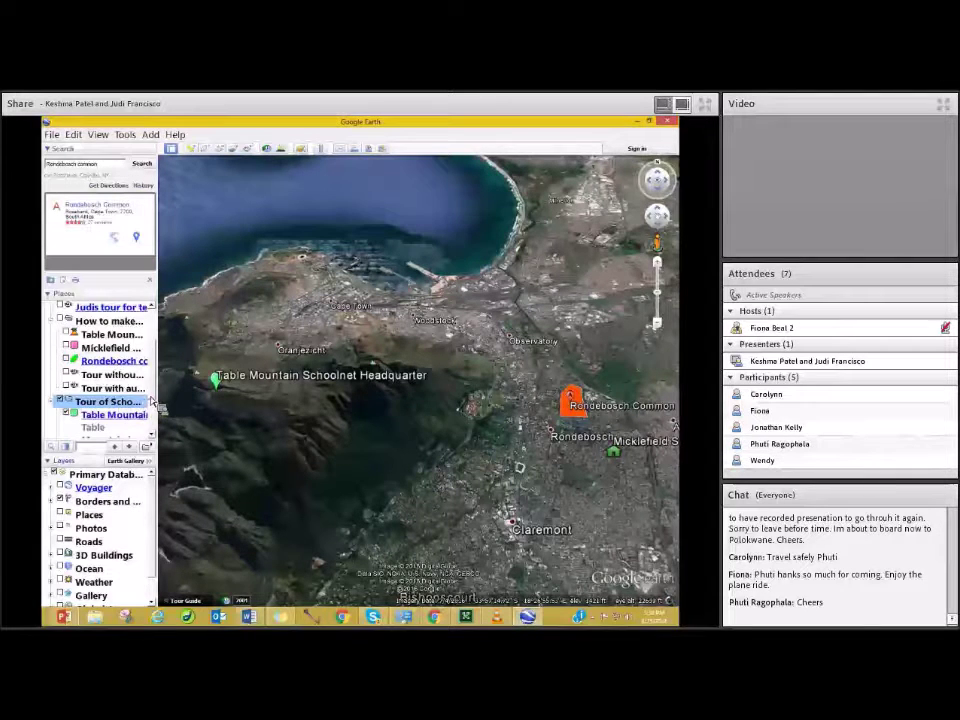
scroll(153, 385, down, 2)
scroll(140, 372, up, 1)
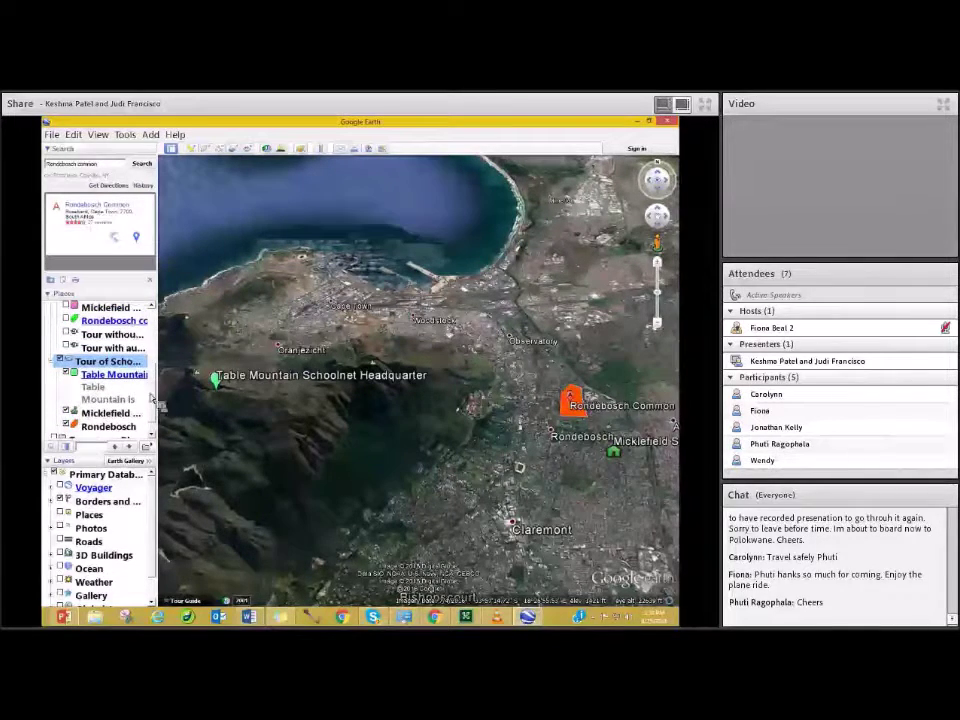
click(121, 349)
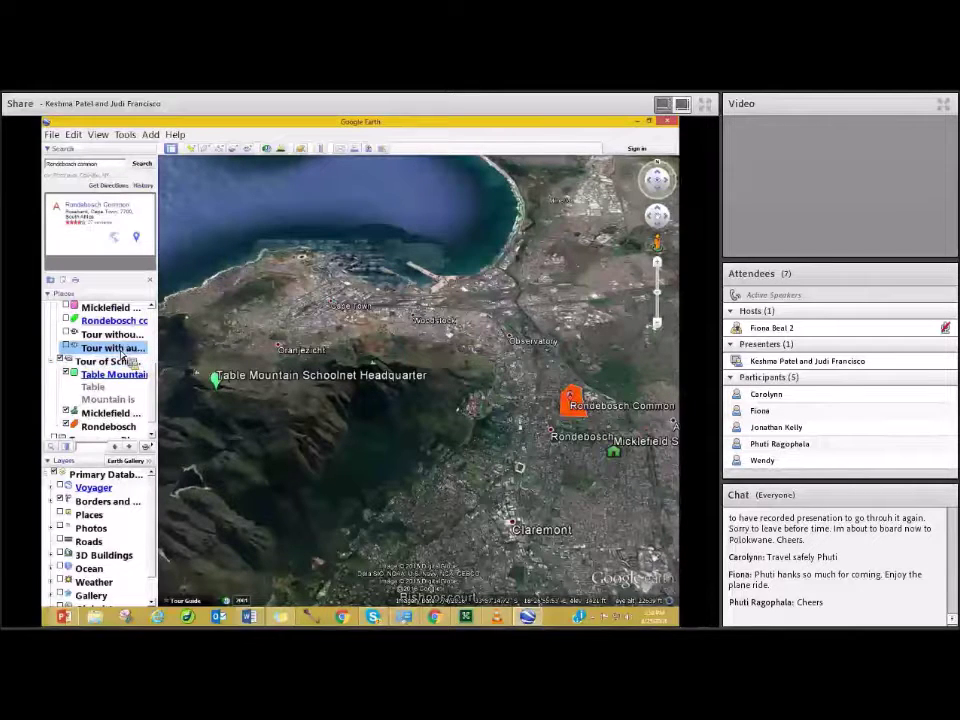
double_click(121, 349)
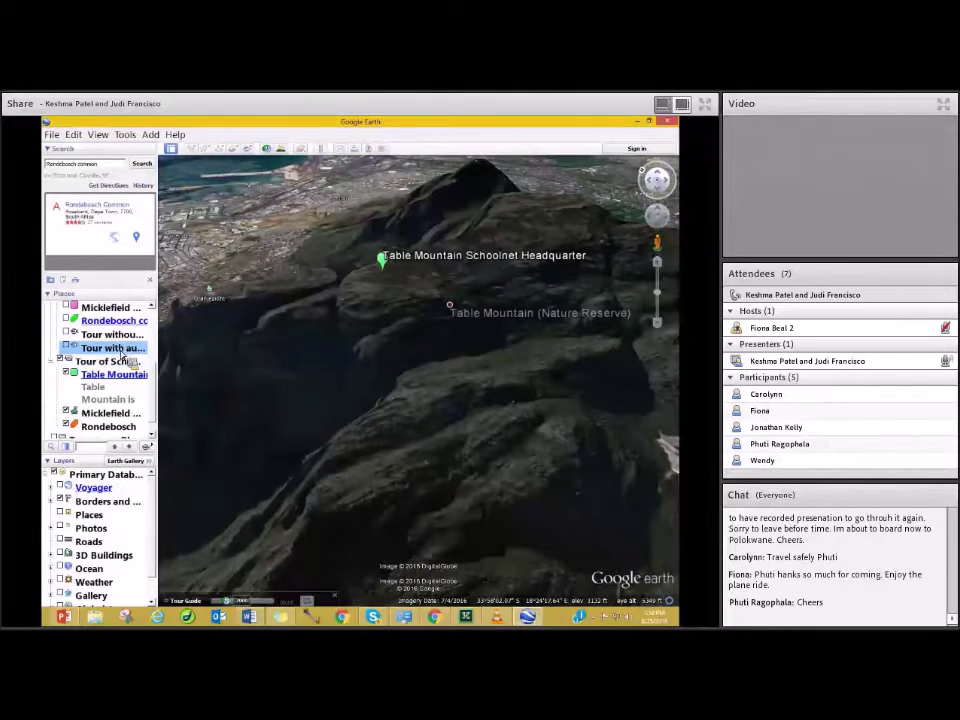
double_click(123, 345)
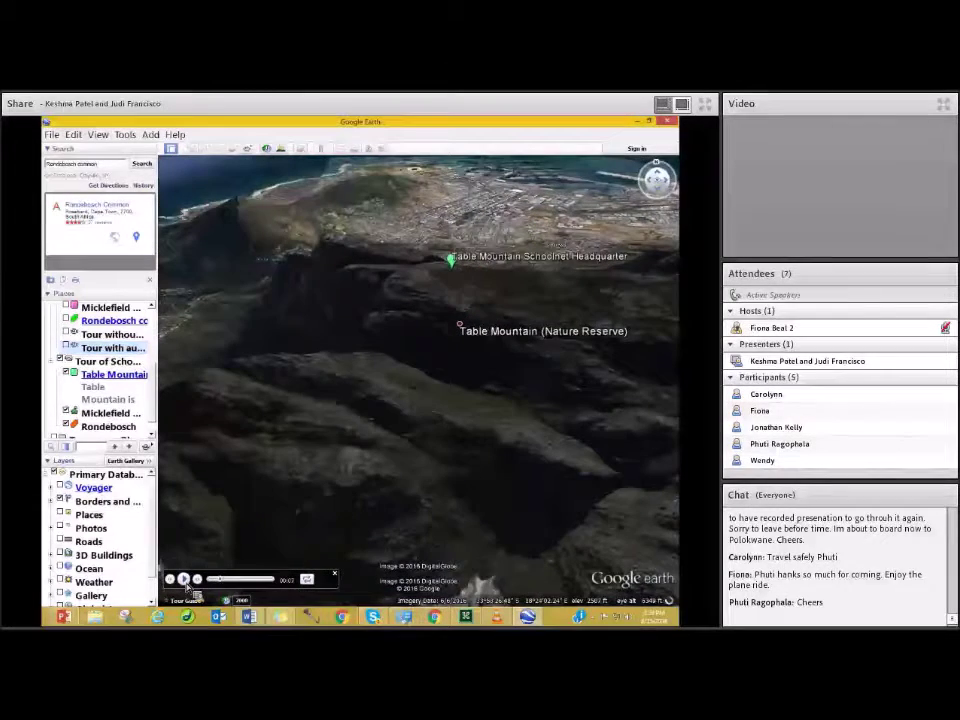
click(184, 579)
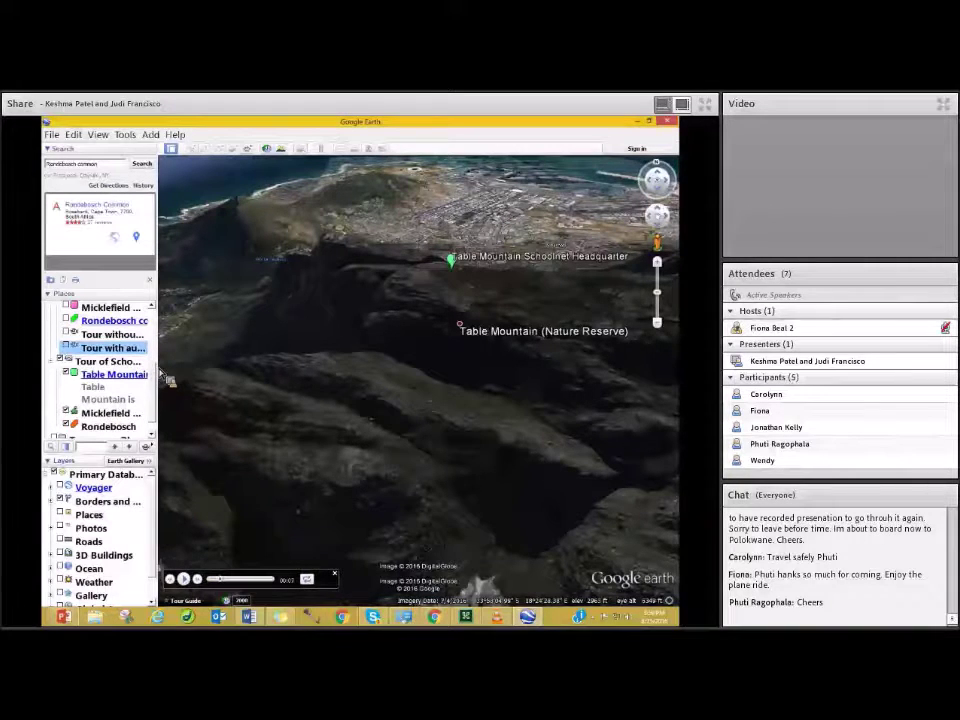
scroll(154, 414, down, 1)
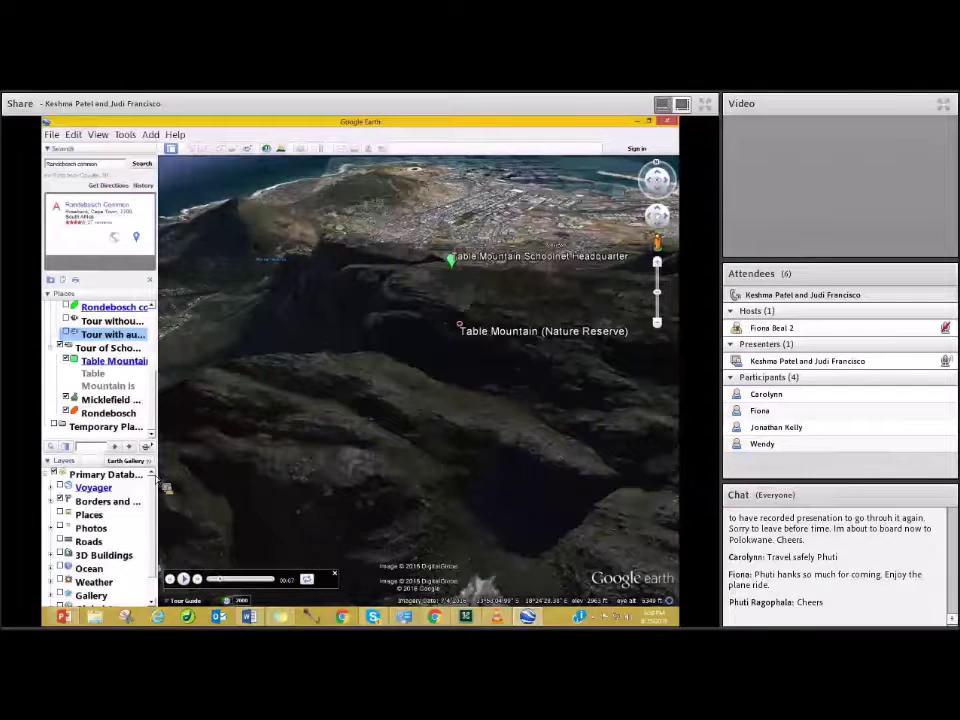
right_click(108, 336)
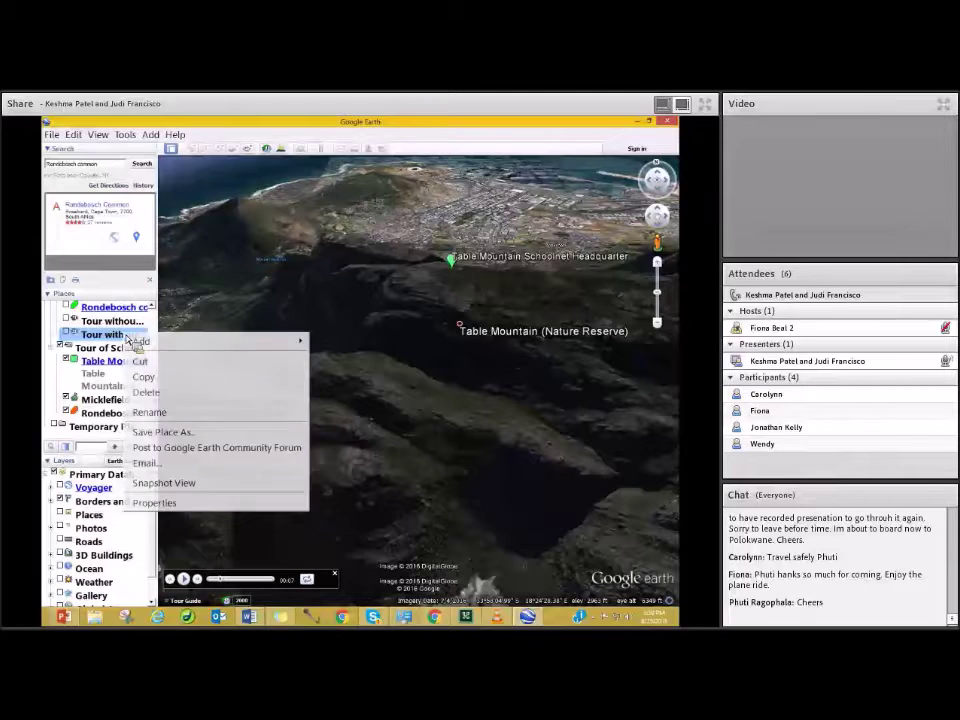
click(168, 436)
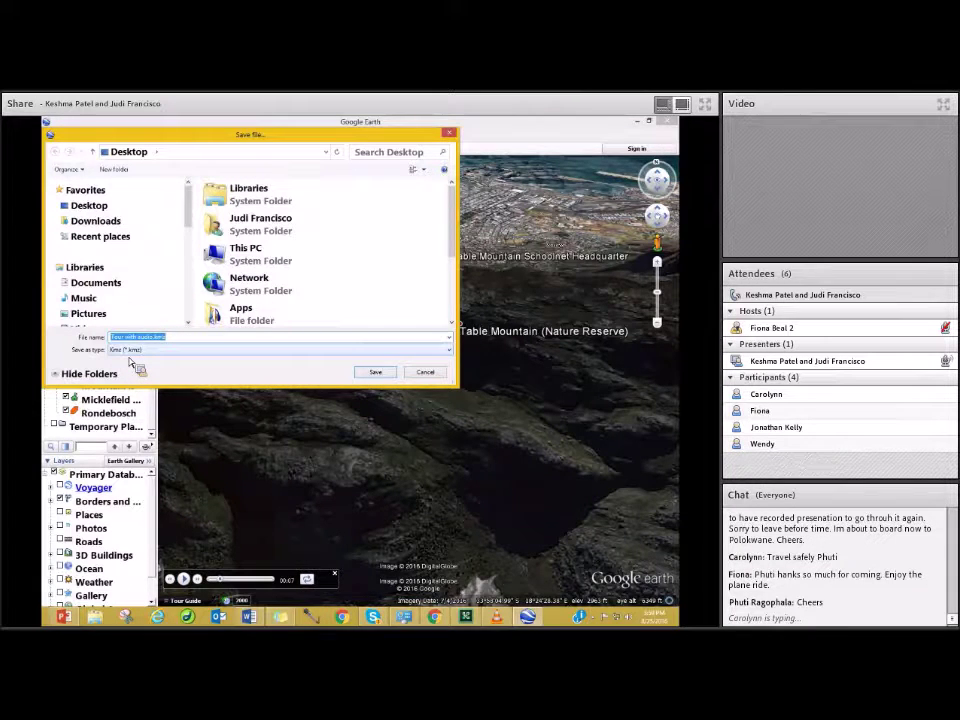
click(110, 283)
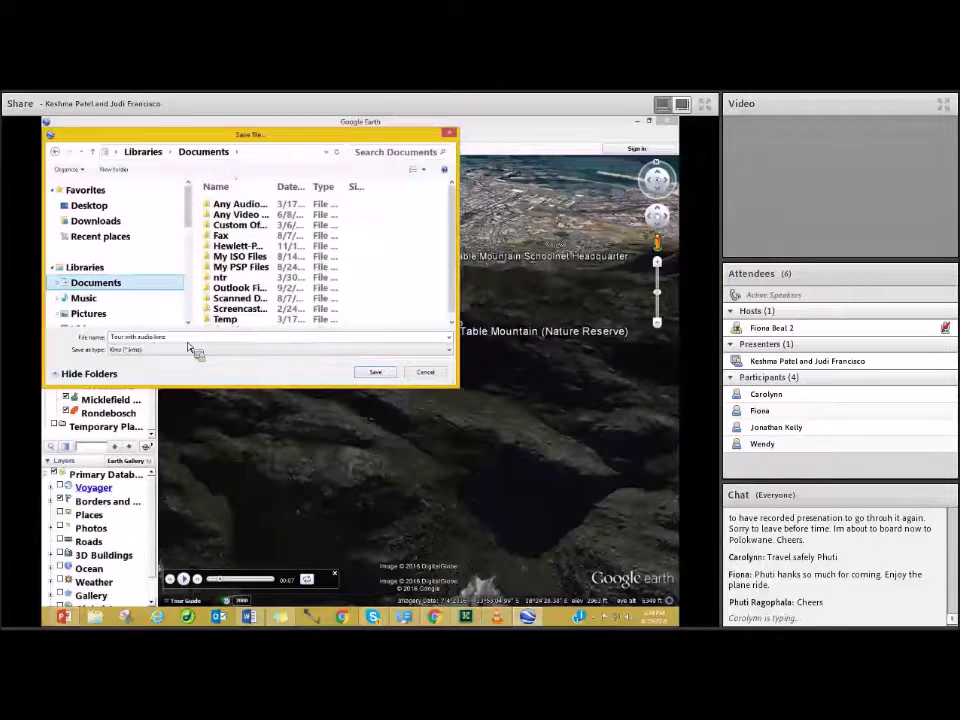
click(448, 134)
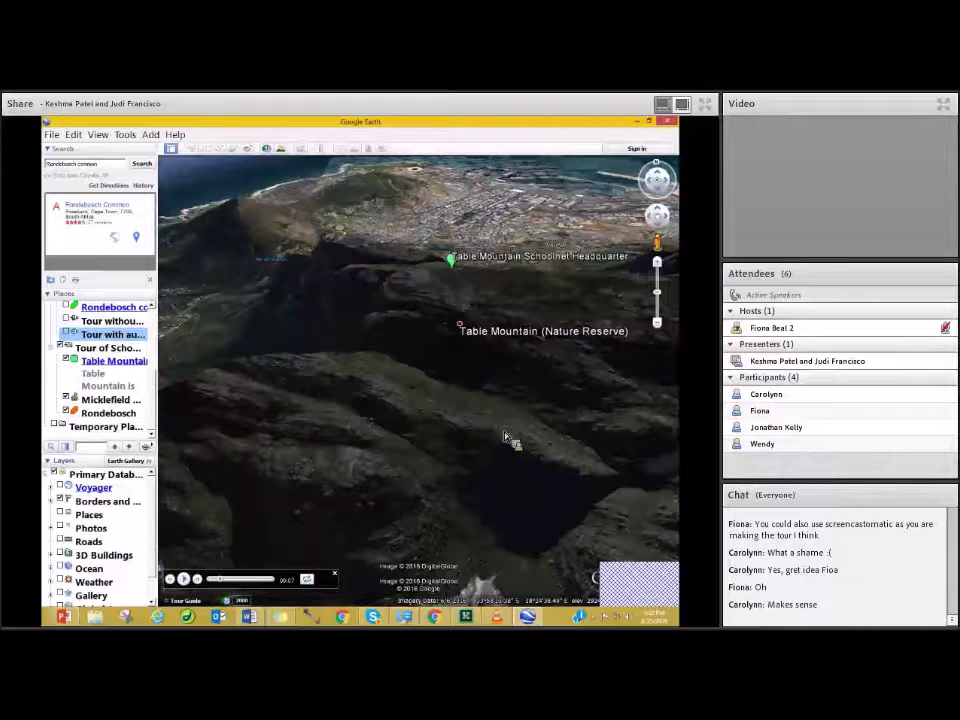
mouse_move(476, 620)
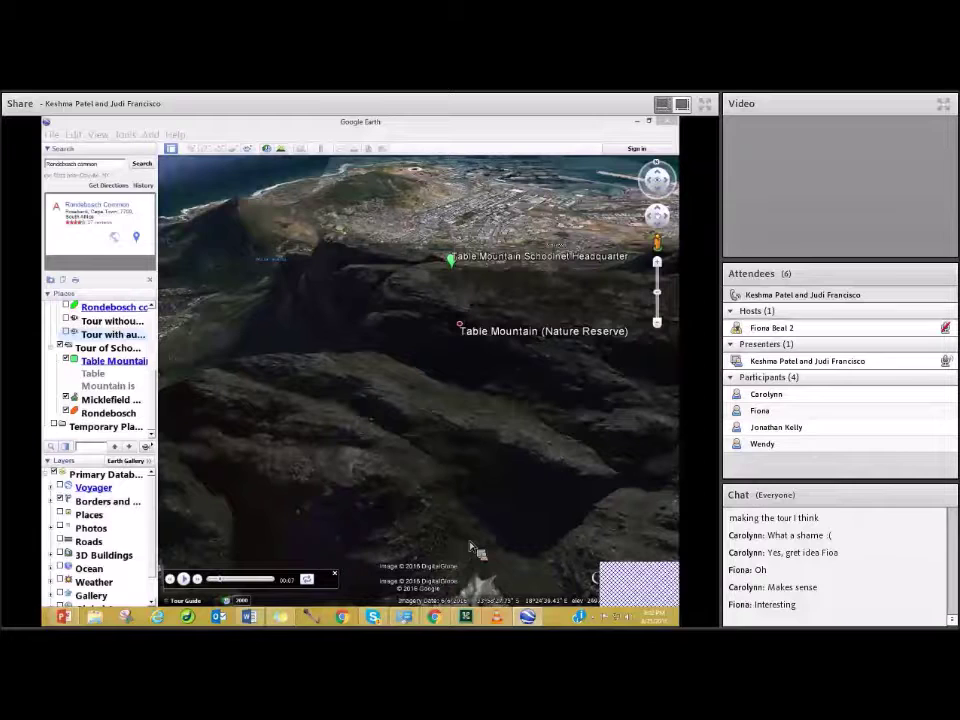
mouse_move(497, 617)
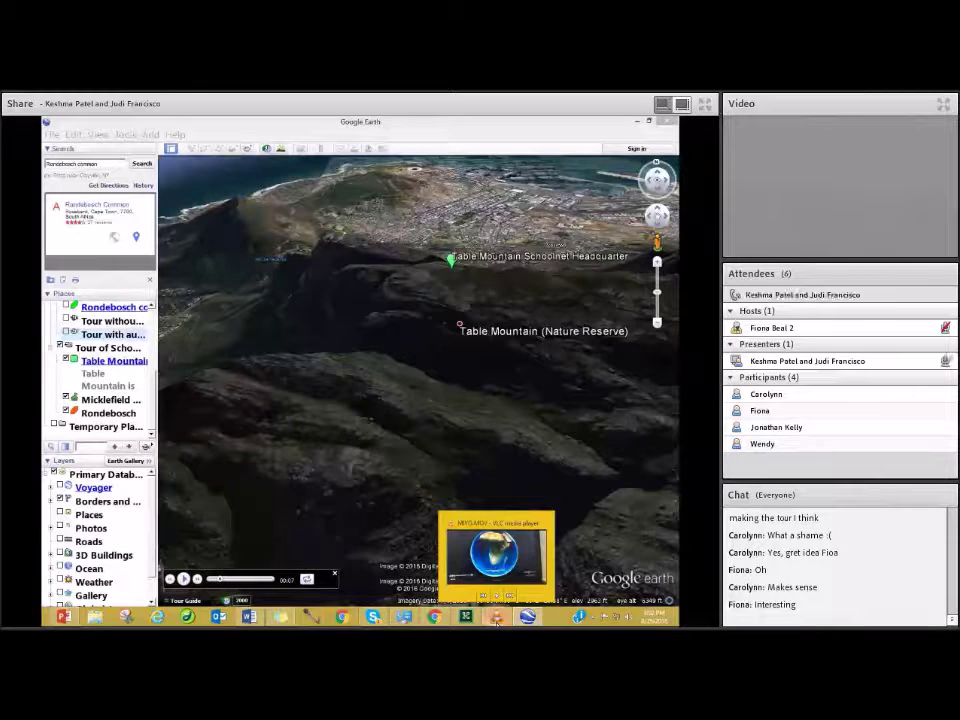
click(497, 620)
Step: Play MIYO.MOV in VLC and pause it at the Canary Islands balloon
click(50, 598)
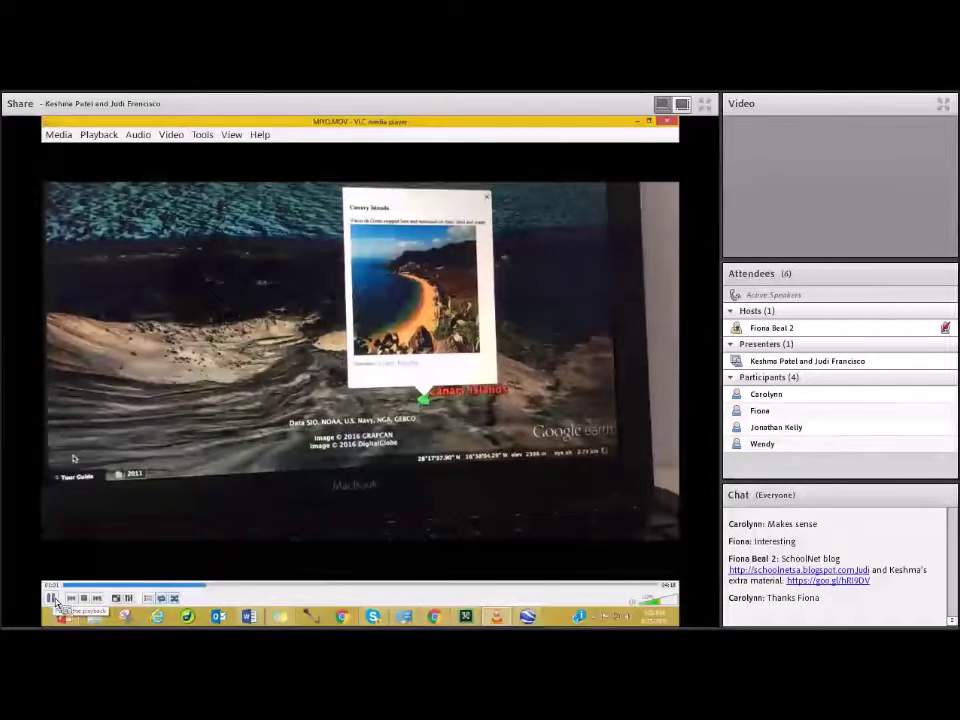
click(51, 598)
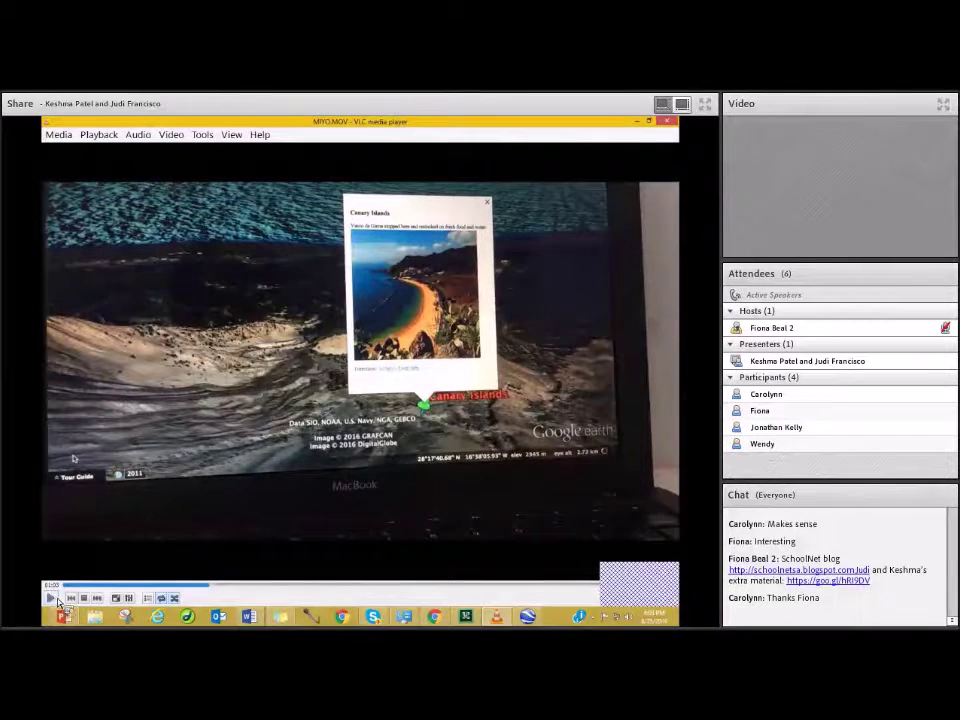